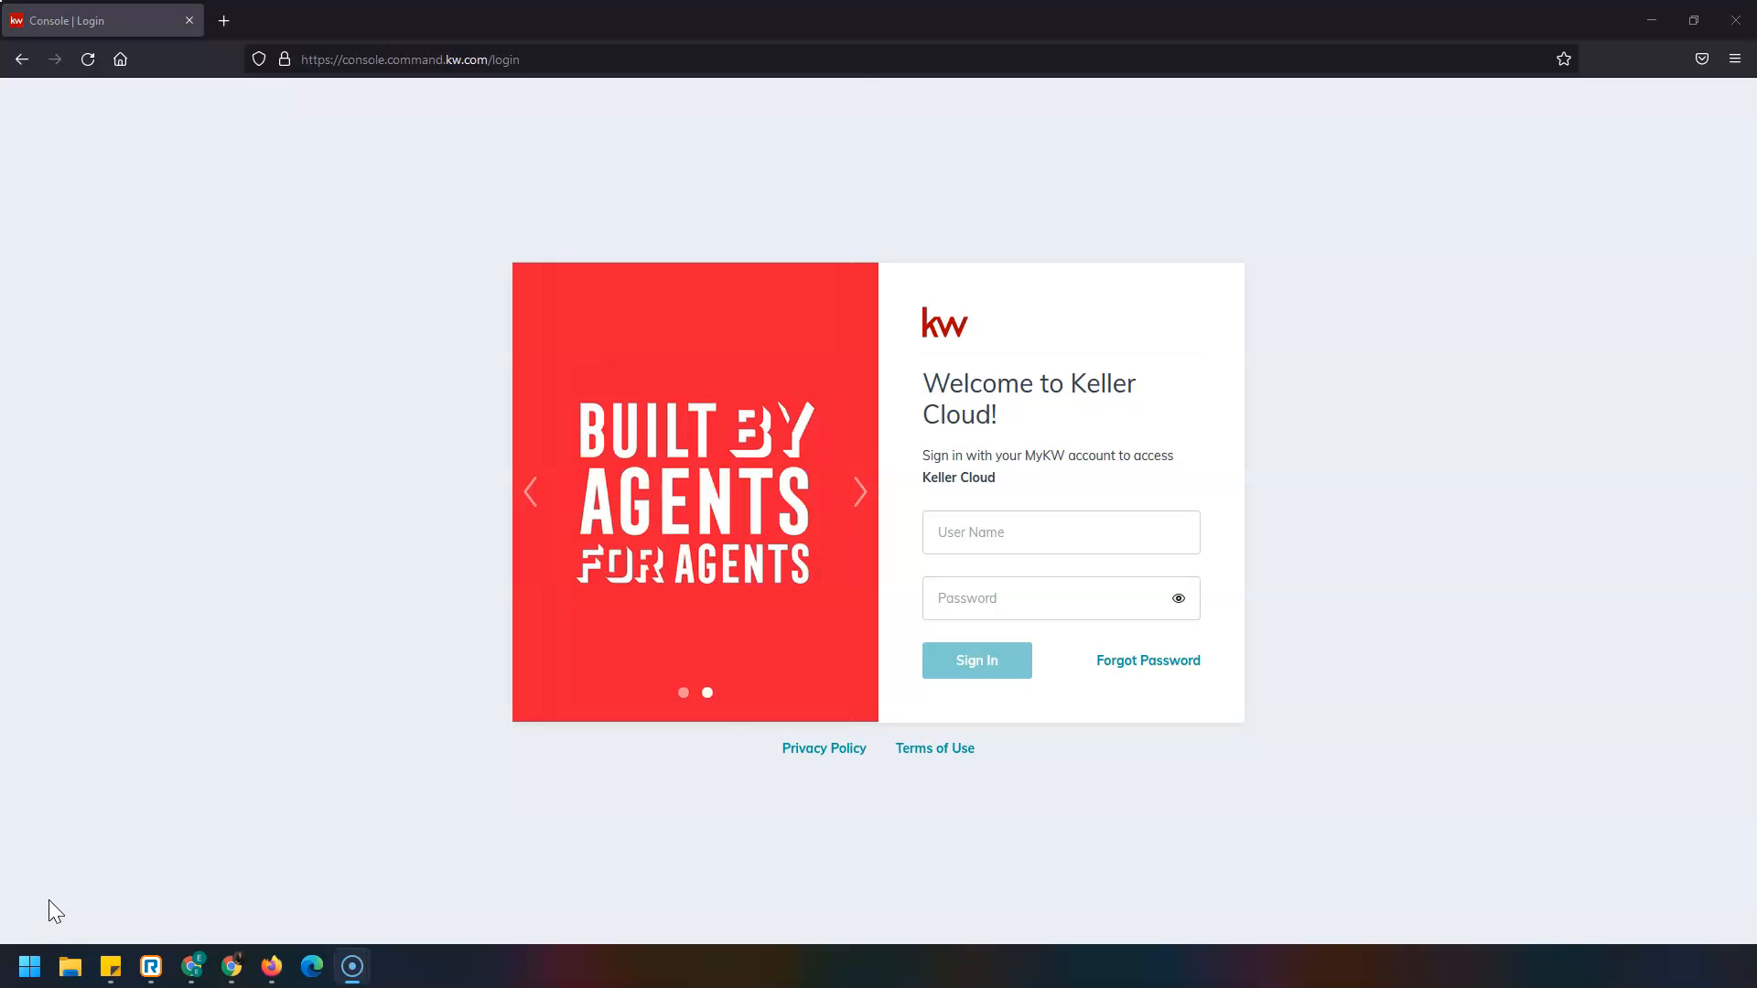
Sign in to KW Command with the agent's user name and password.
left_click(1060, 532)
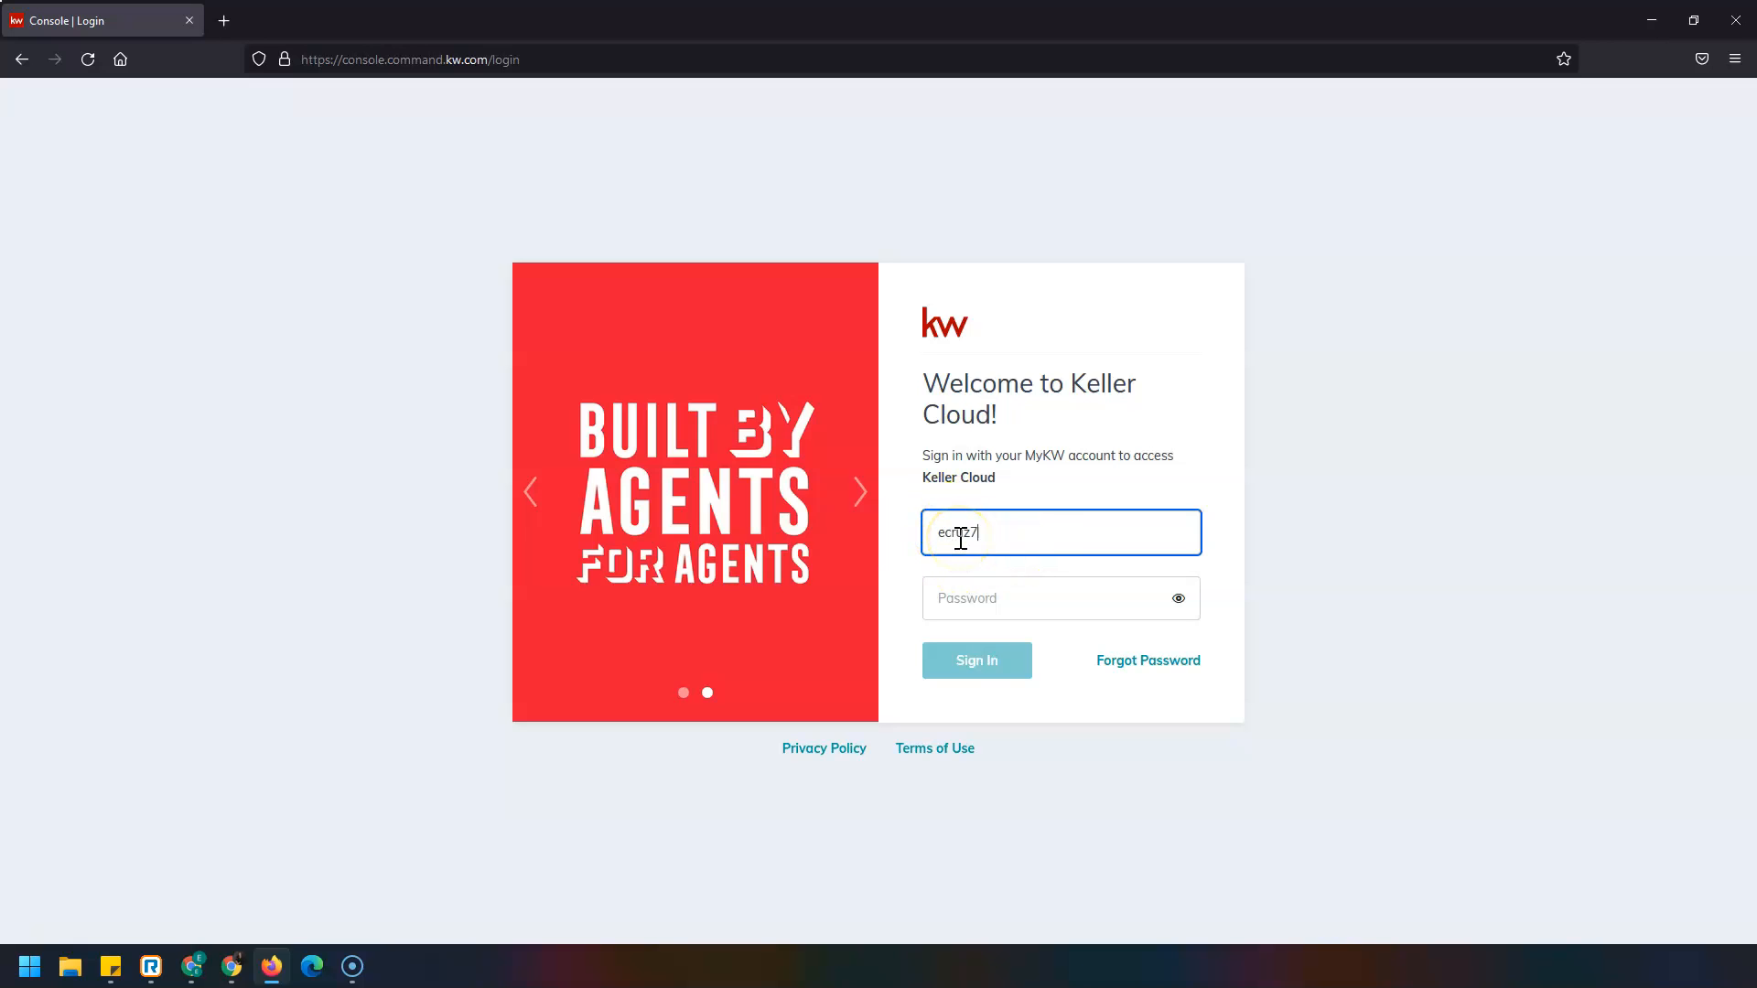
key("Tab")
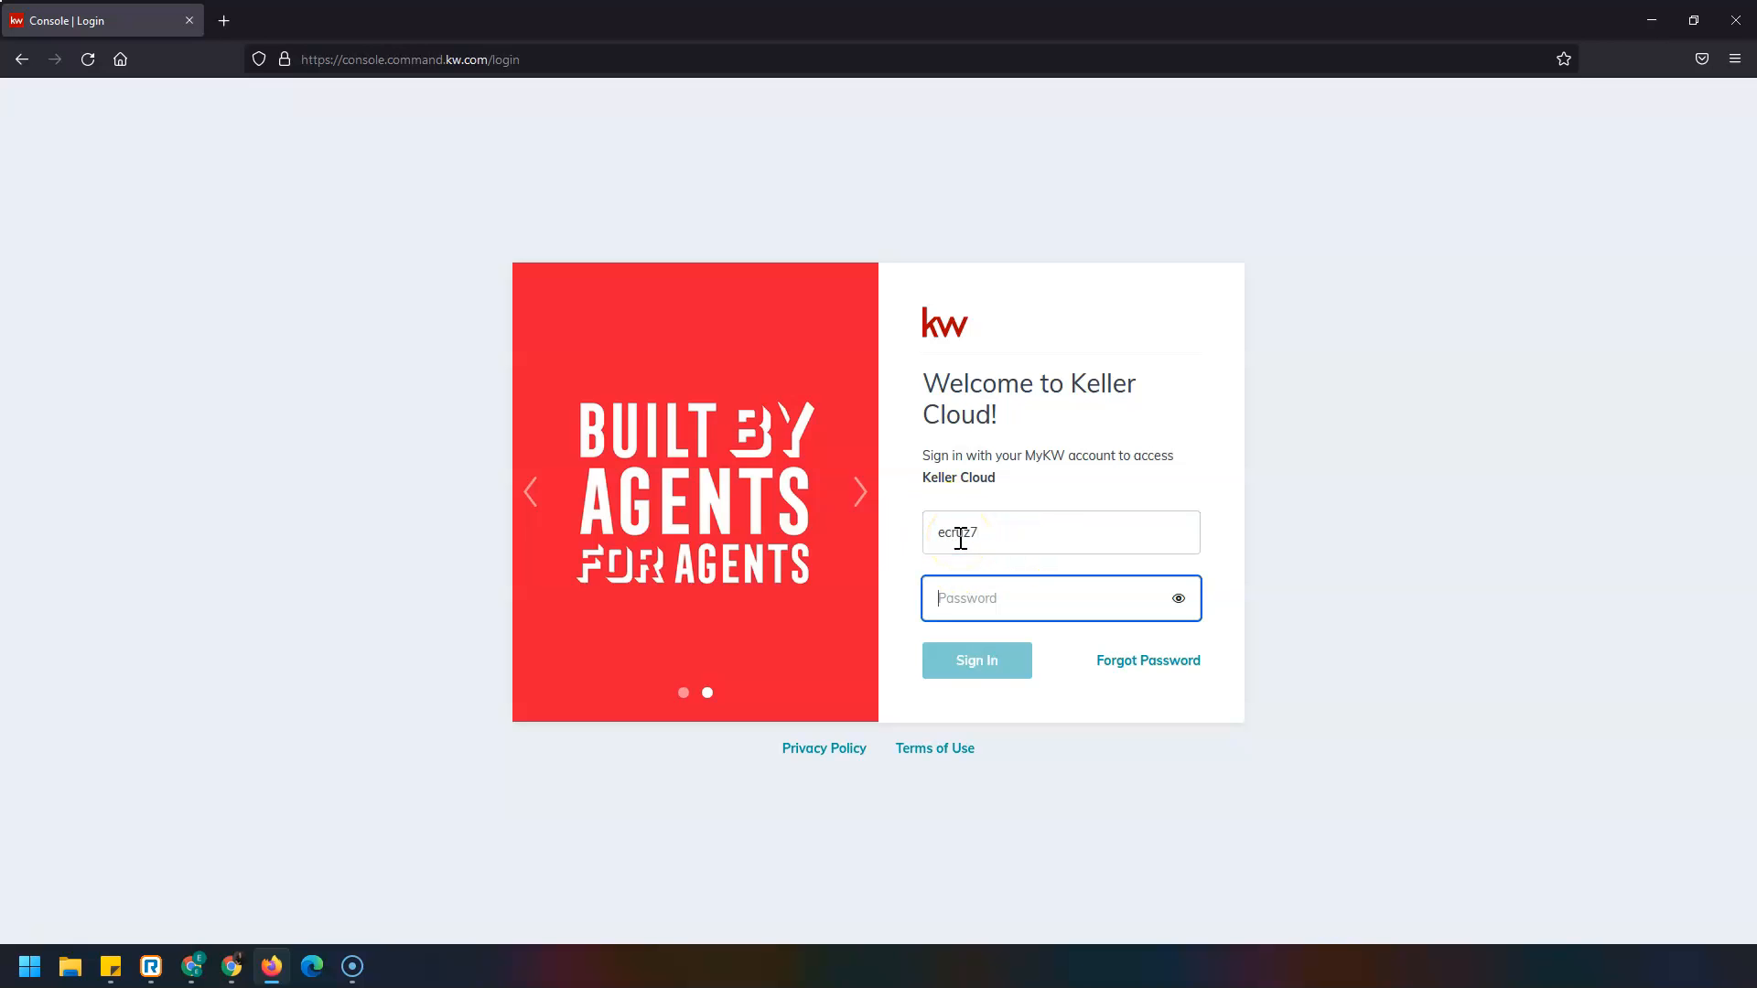
type("•")
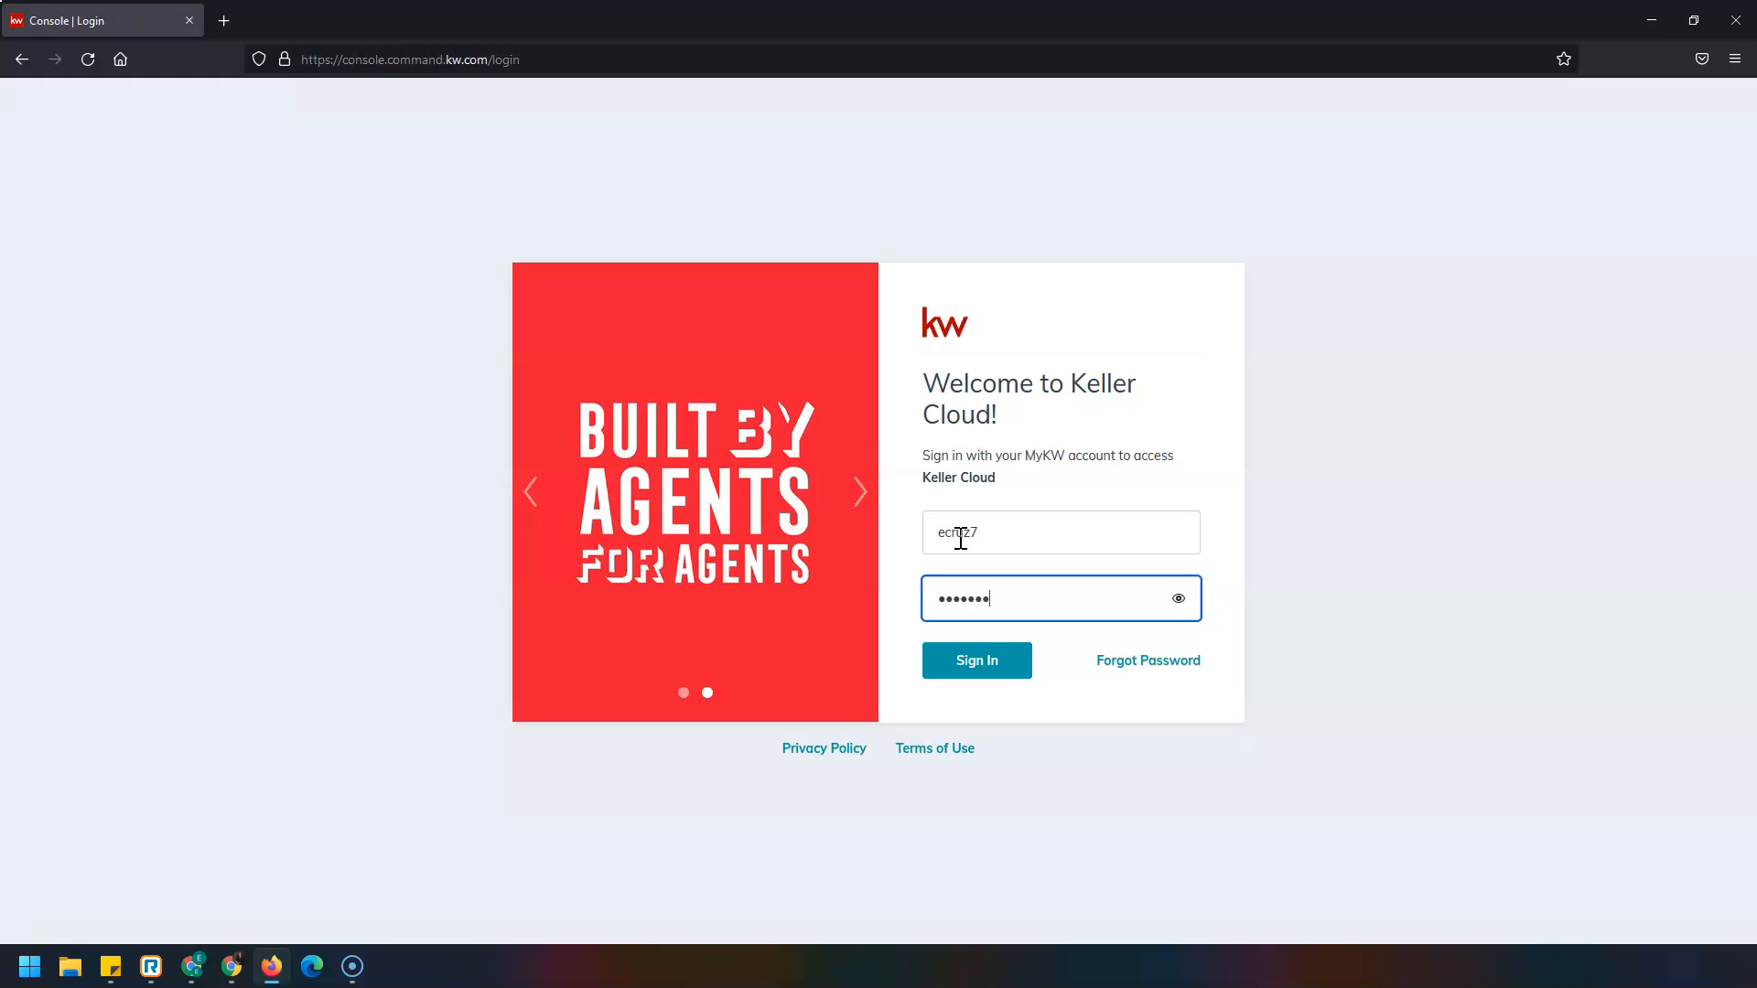
left_click(994, 674)
left_click(996, 677)
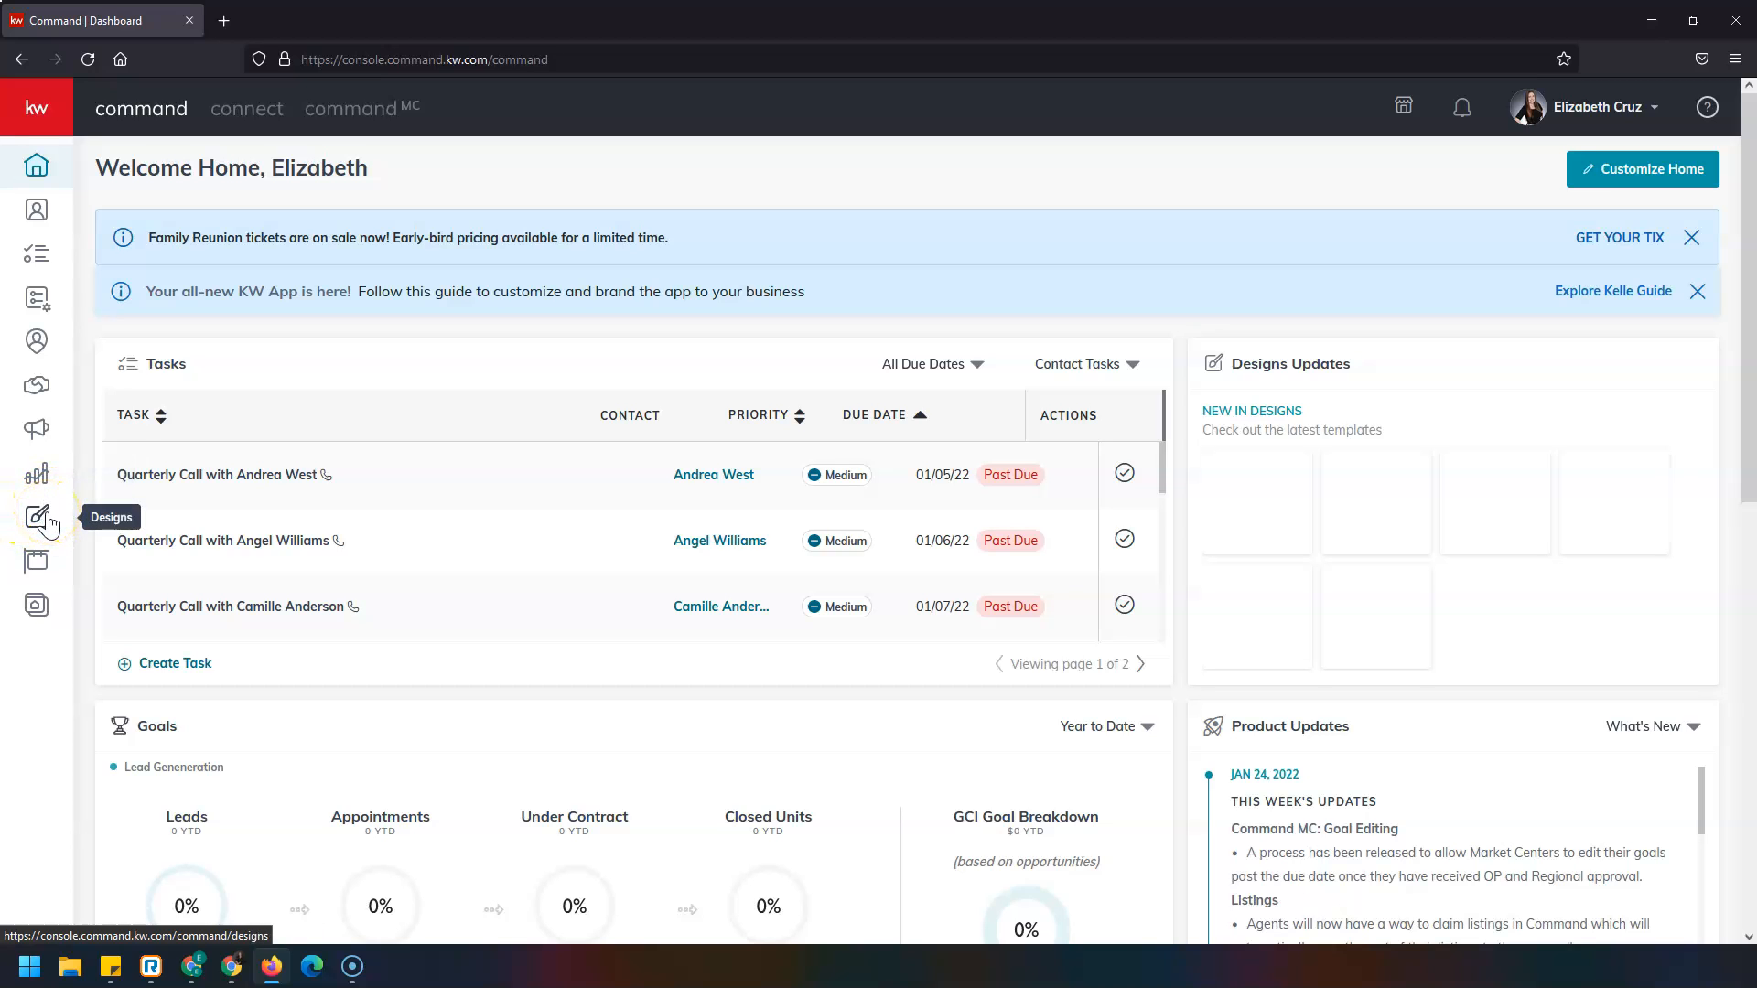
Expand the sidebar and go to the Designs page.
left_click(53, 116)
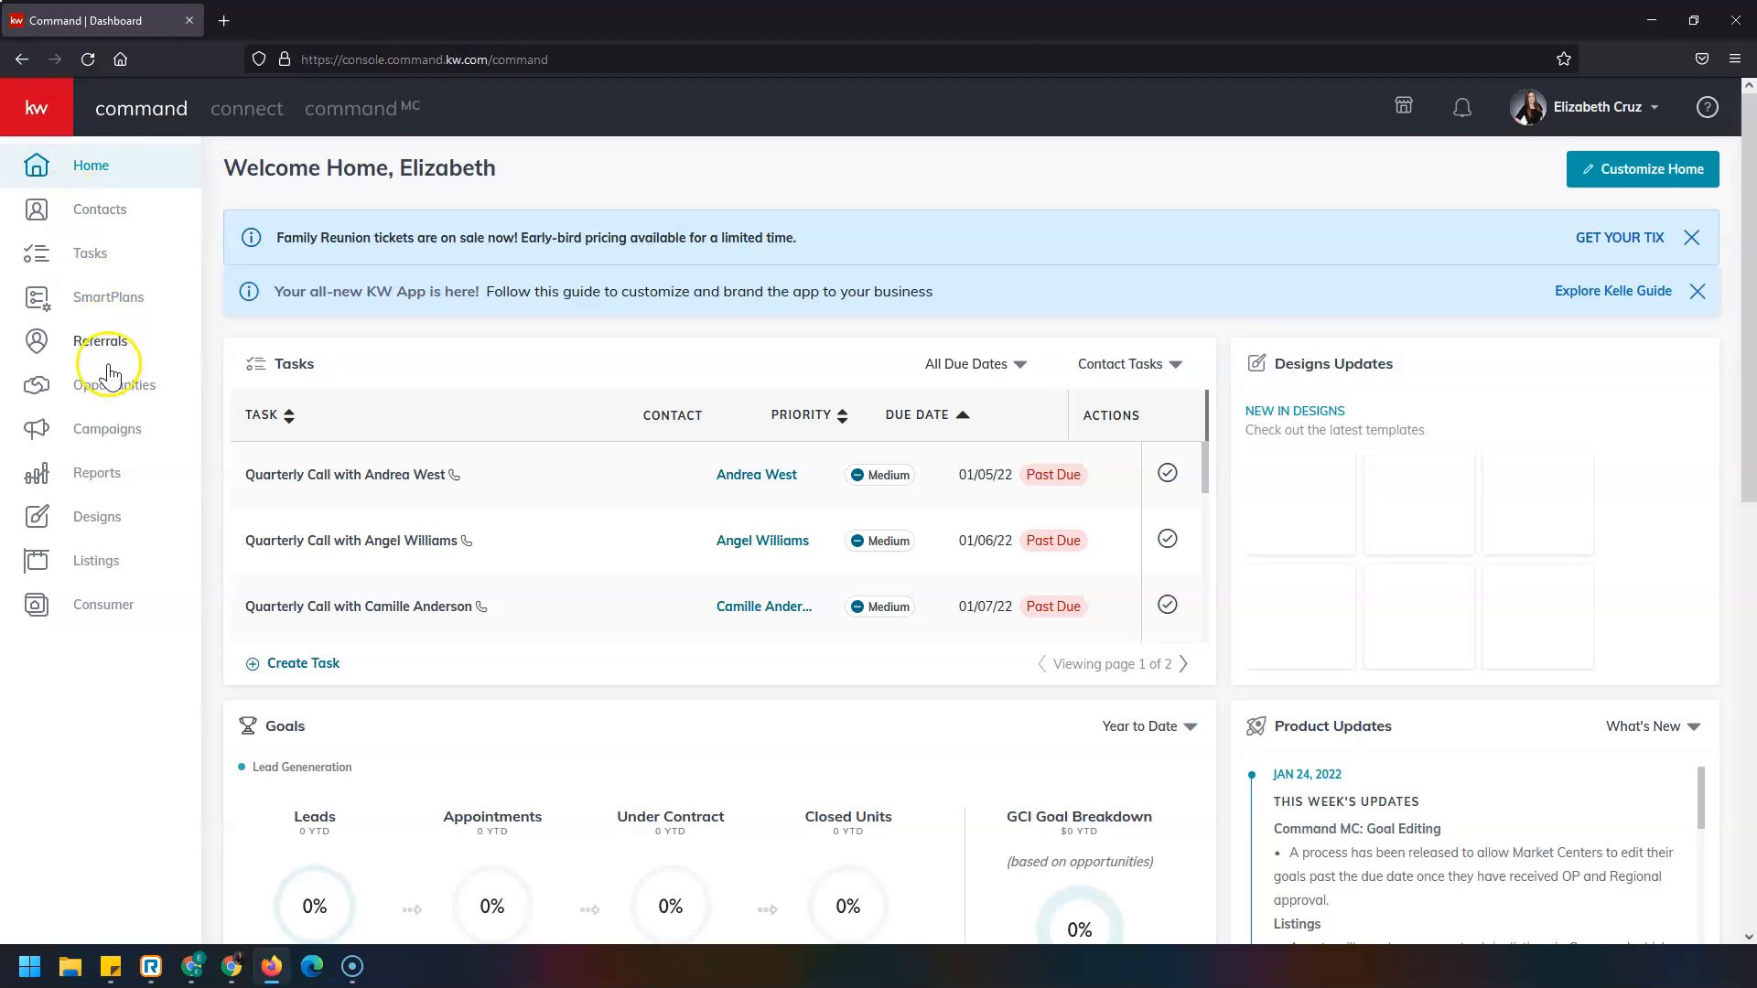
left_click(121, 531)
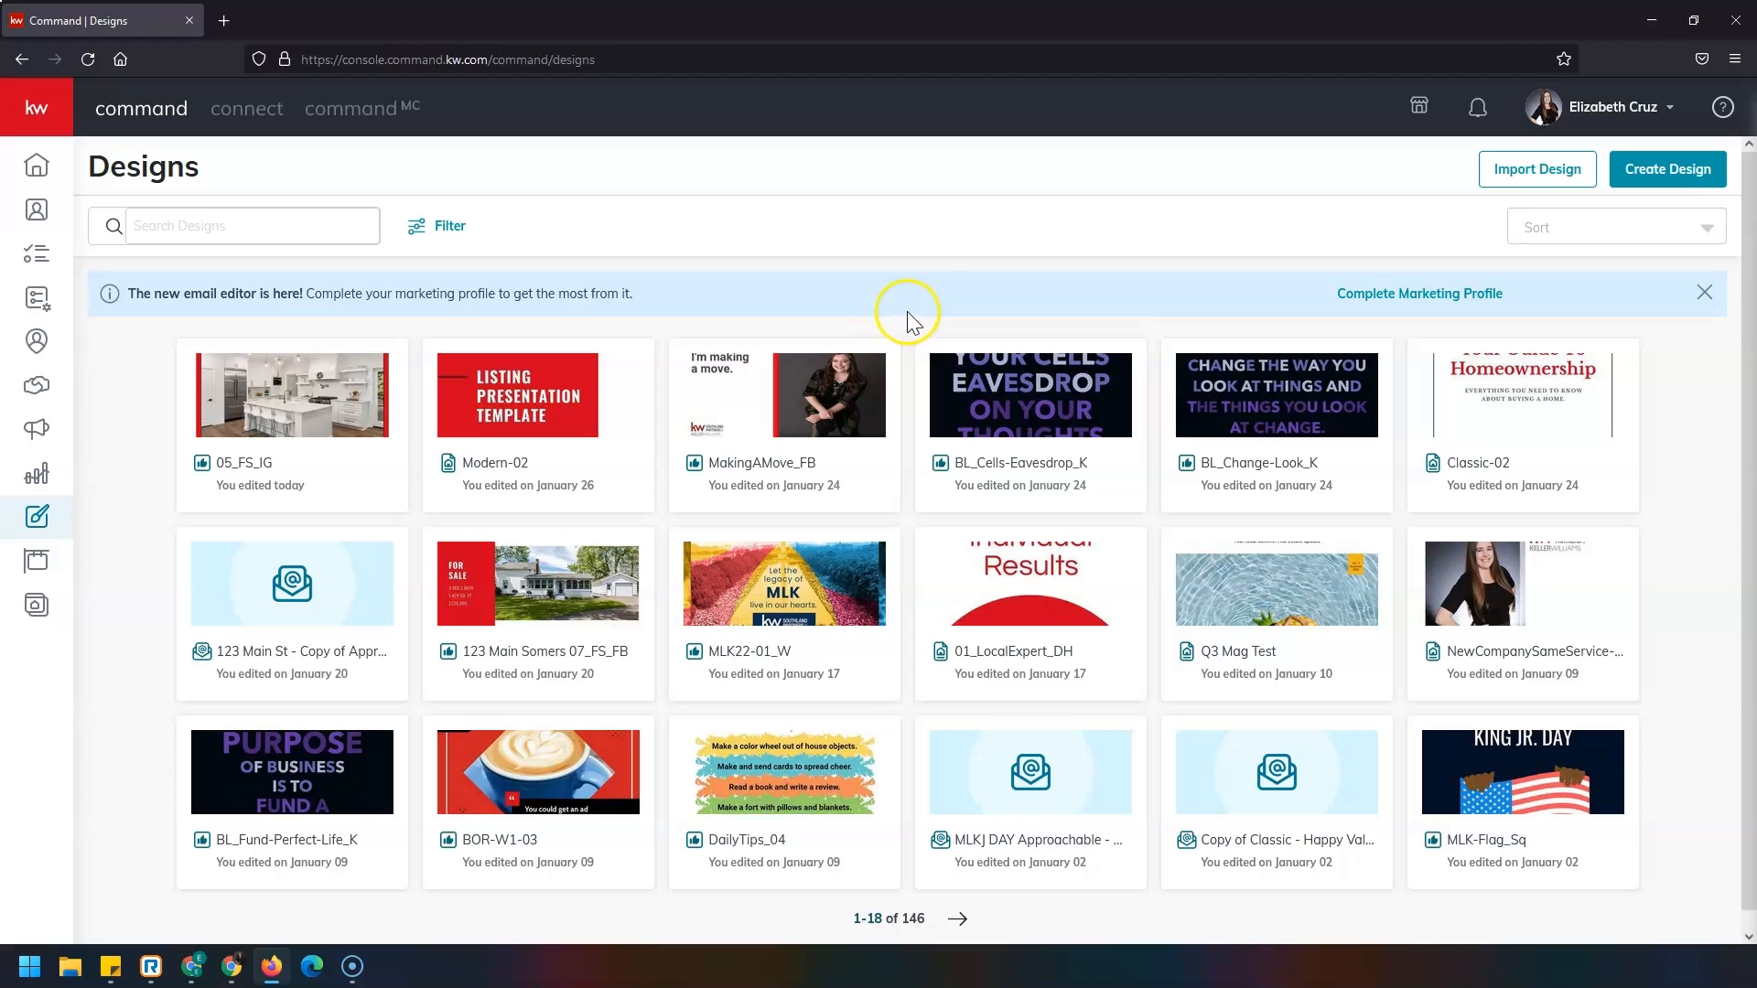
Start a new design of type Social and continue to its templates.
left_click(1692, 180)
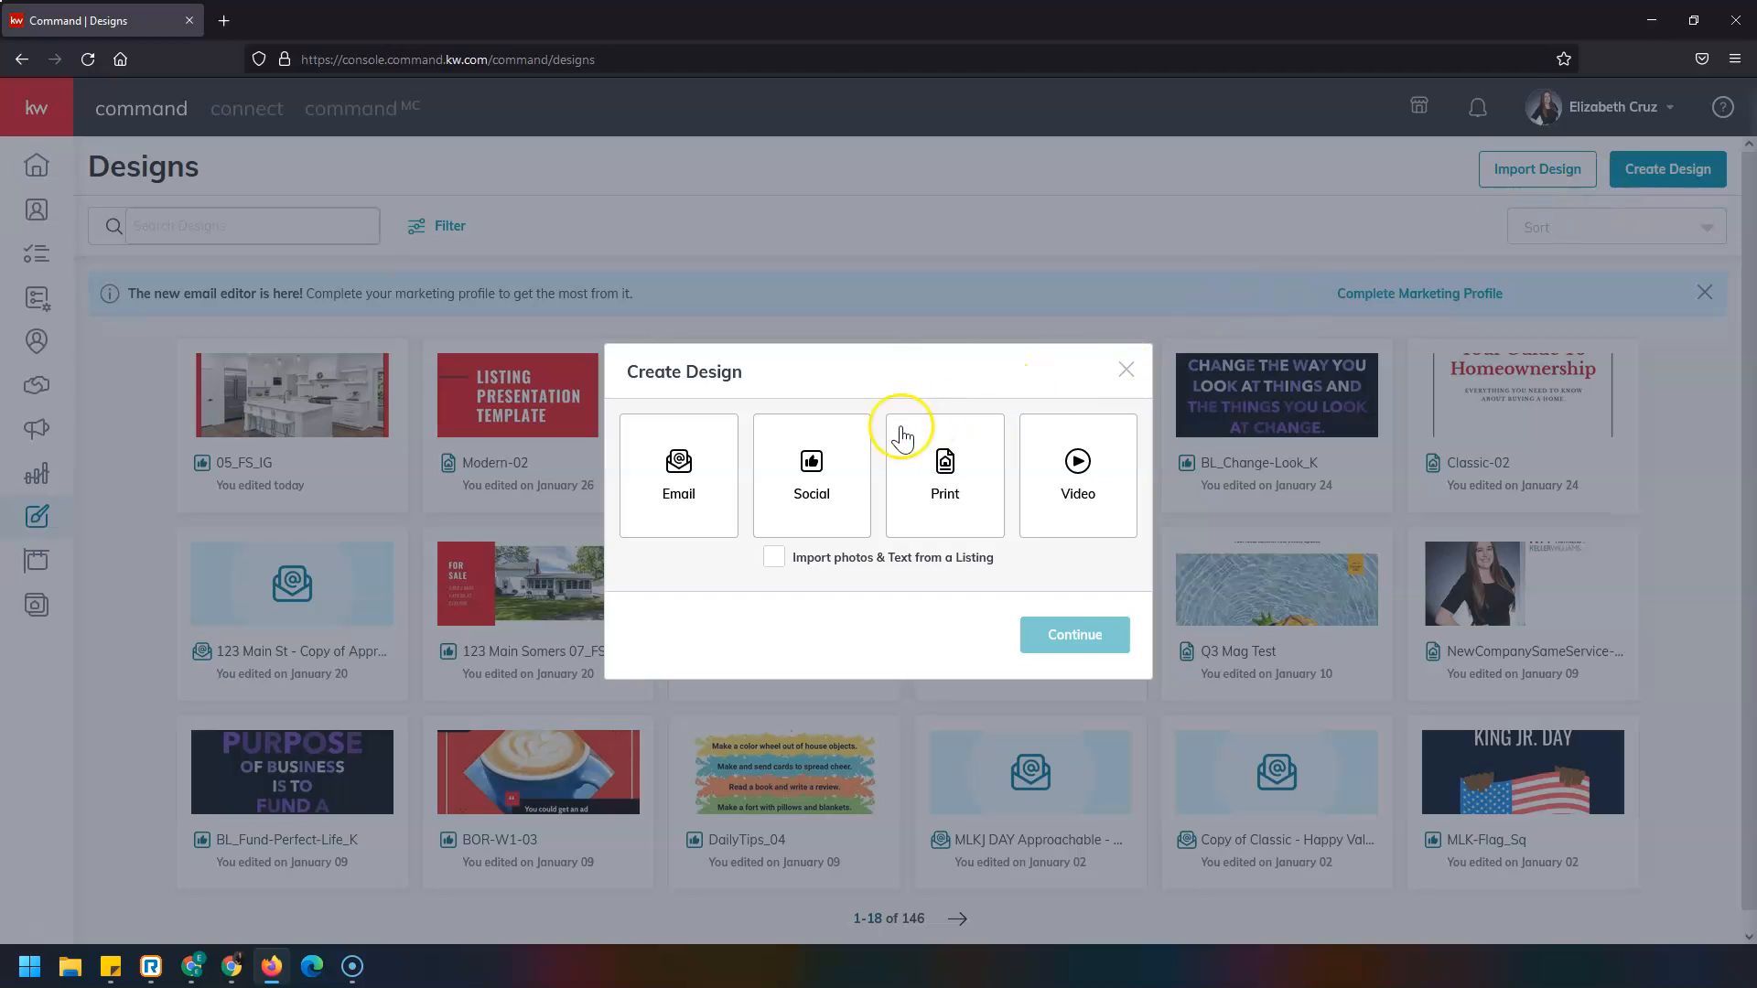
left_click(828, 466)
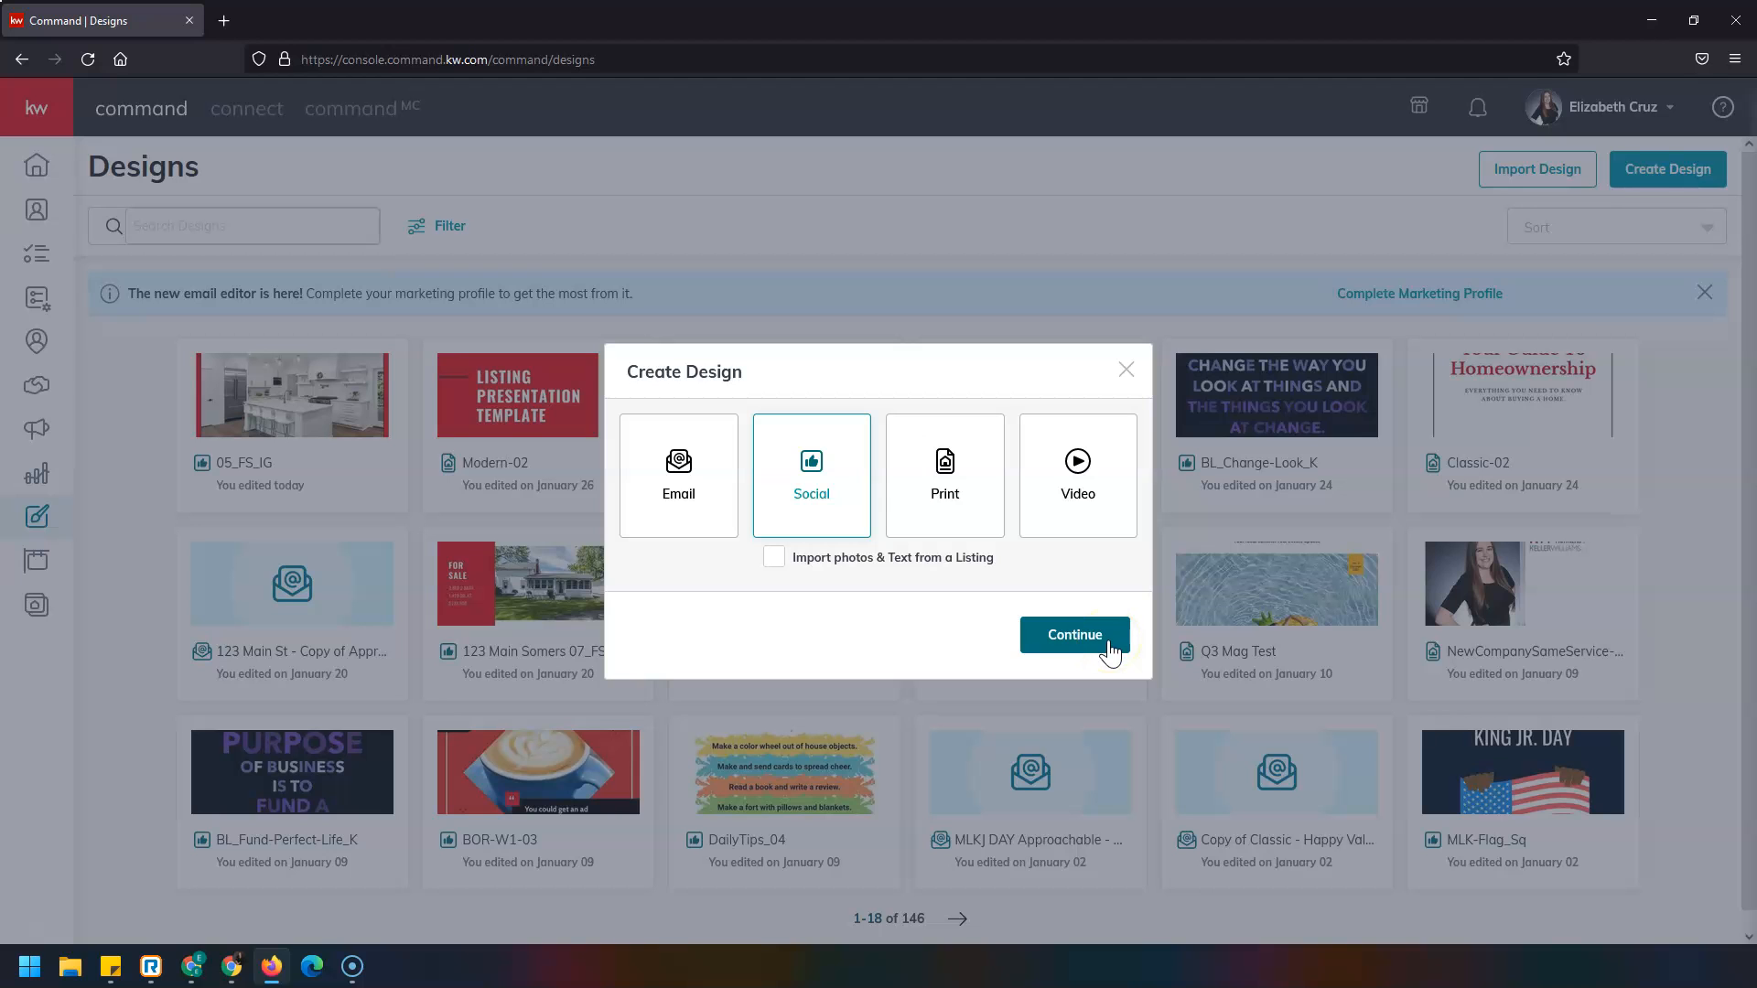
left_click(1074, 635)
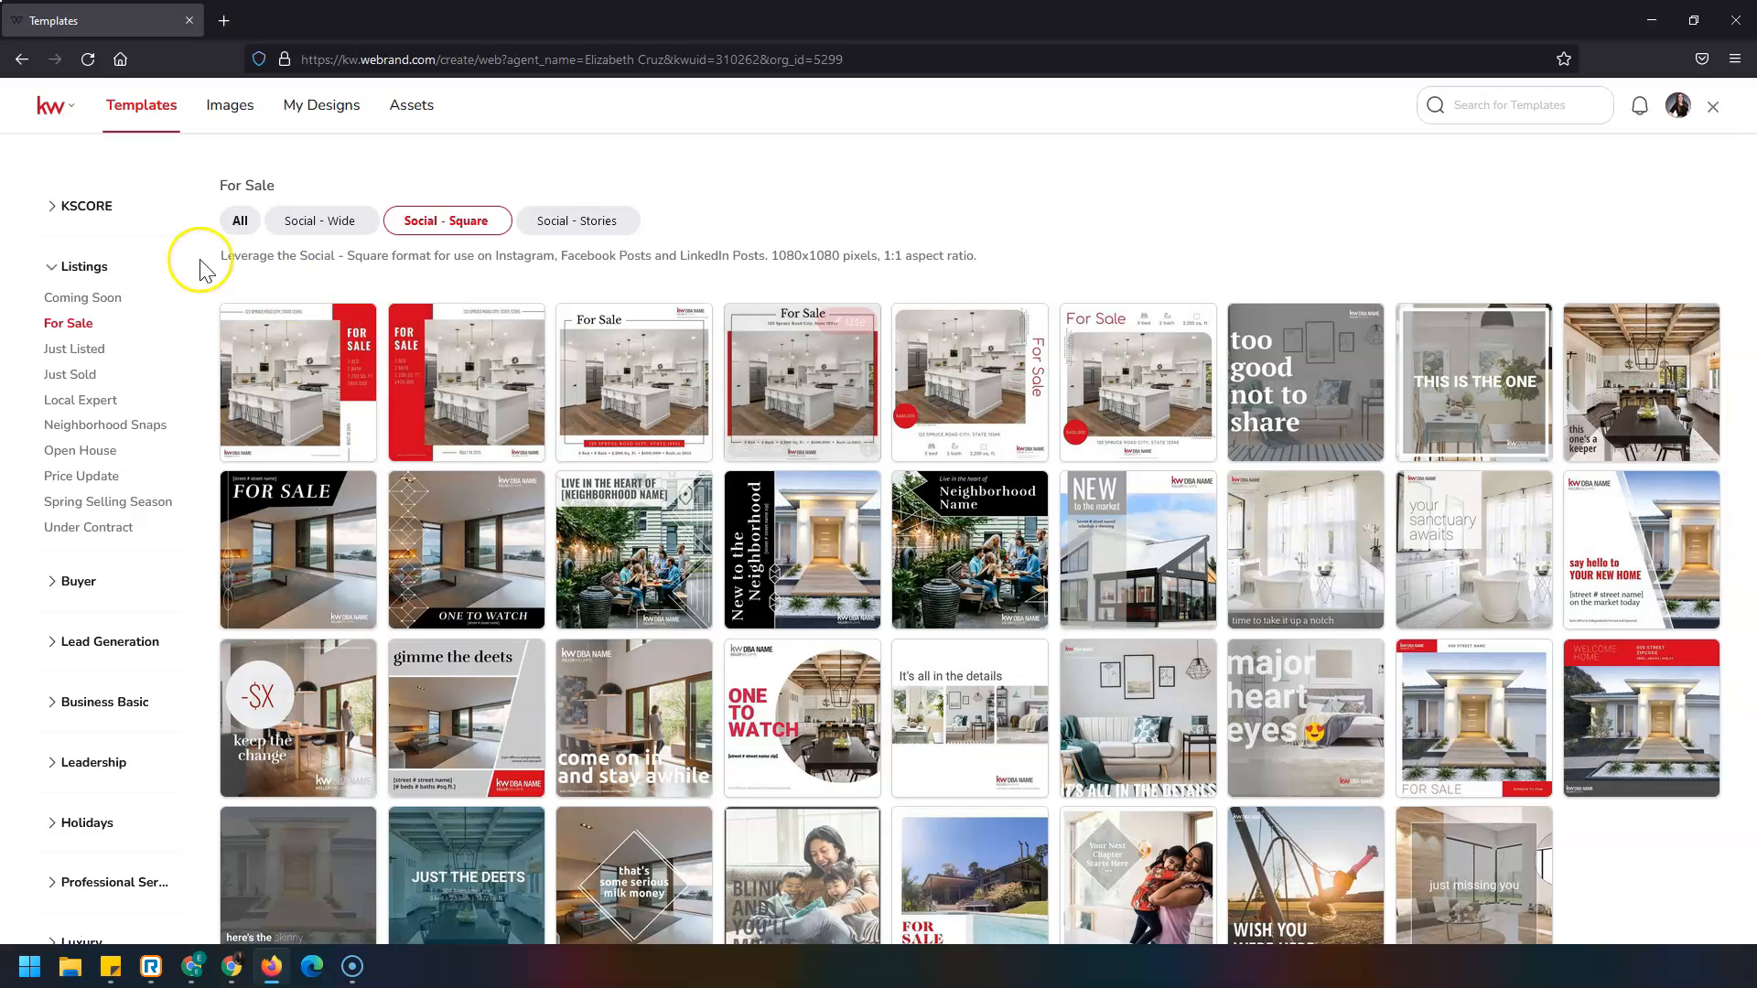
Browse the KSCORE, Buyer, Lead Generation and Business Basic template categories.
left_click(84, 205)
left_click(79, 240)
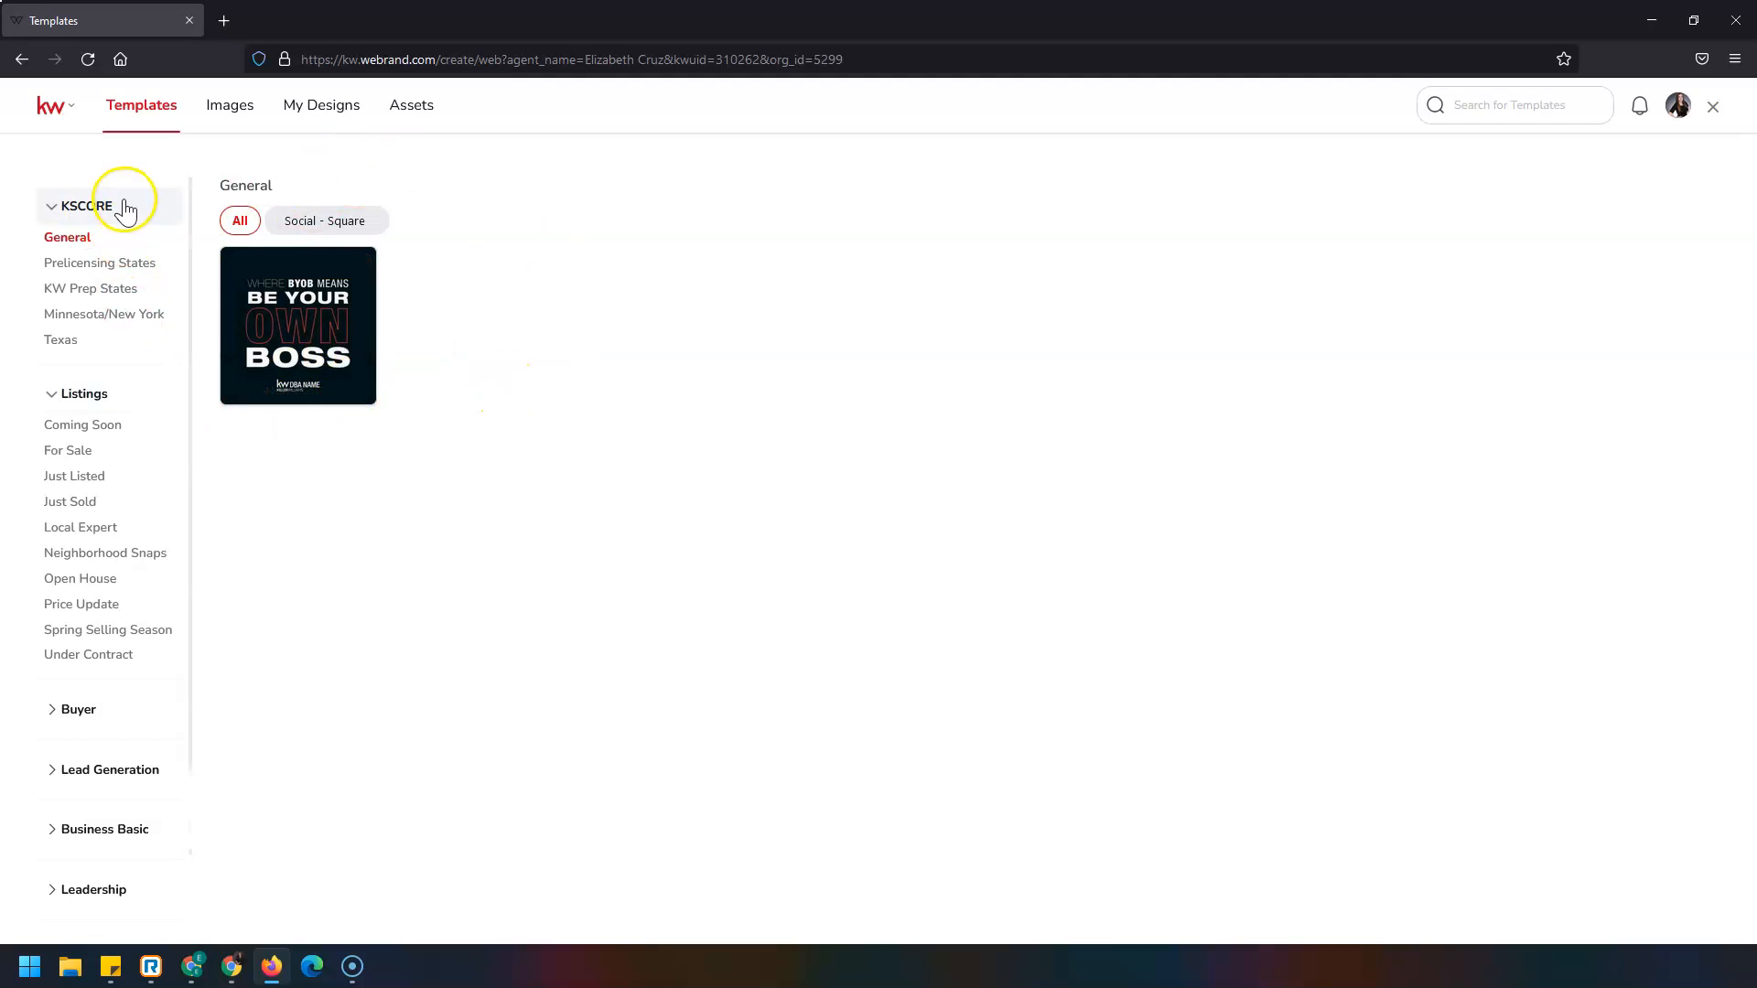
left_click(96, 712)
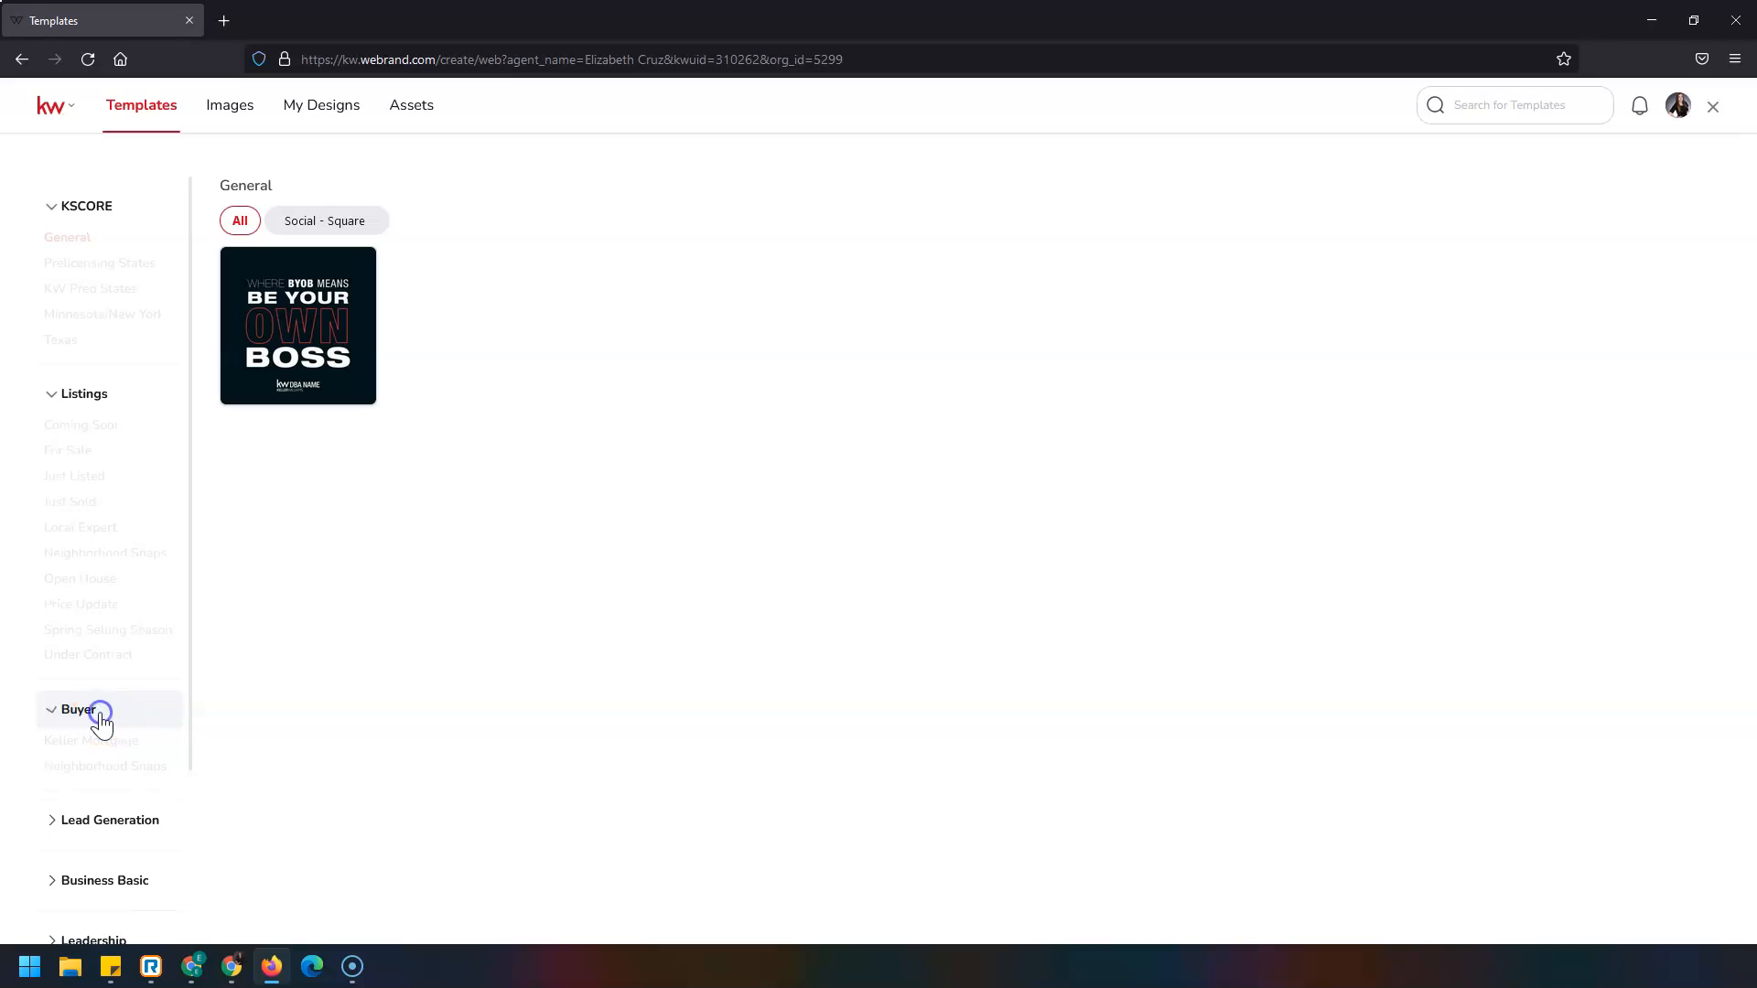
left_click(87, 821)
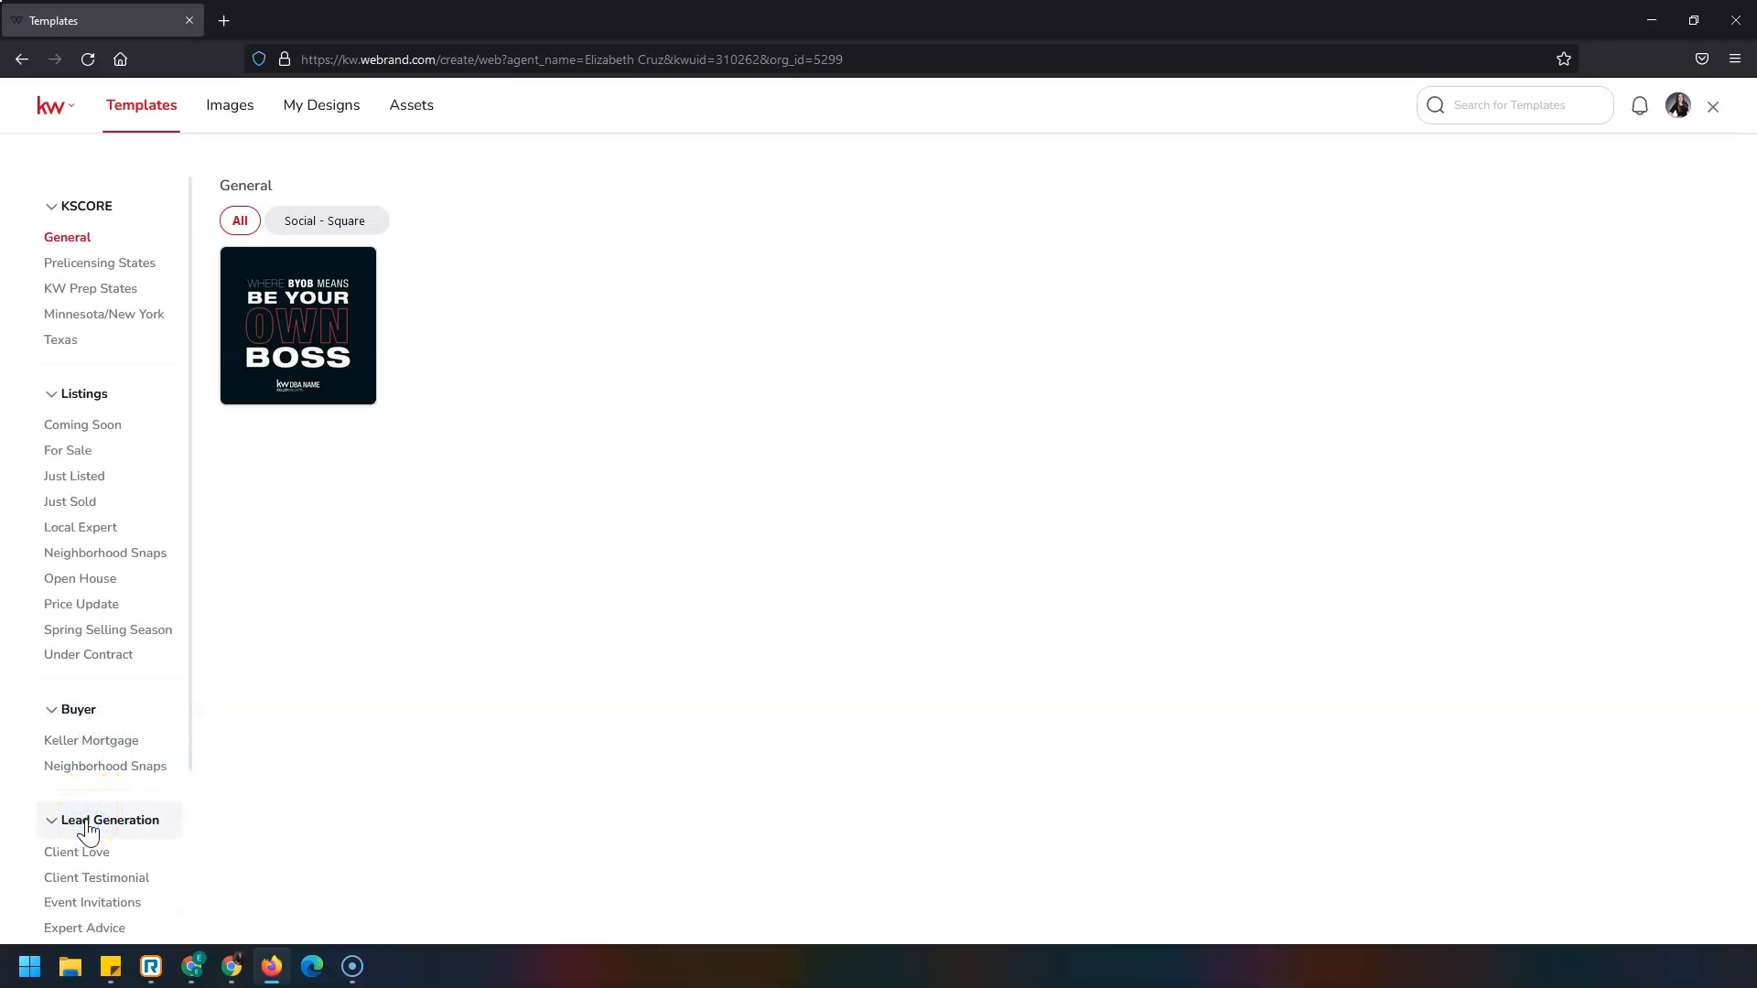
scroll(84, 748, "down", 3)
scroll(87, 751, "down", 2)
left_click(87, 778)
scroll(84, 780, "up", 4)
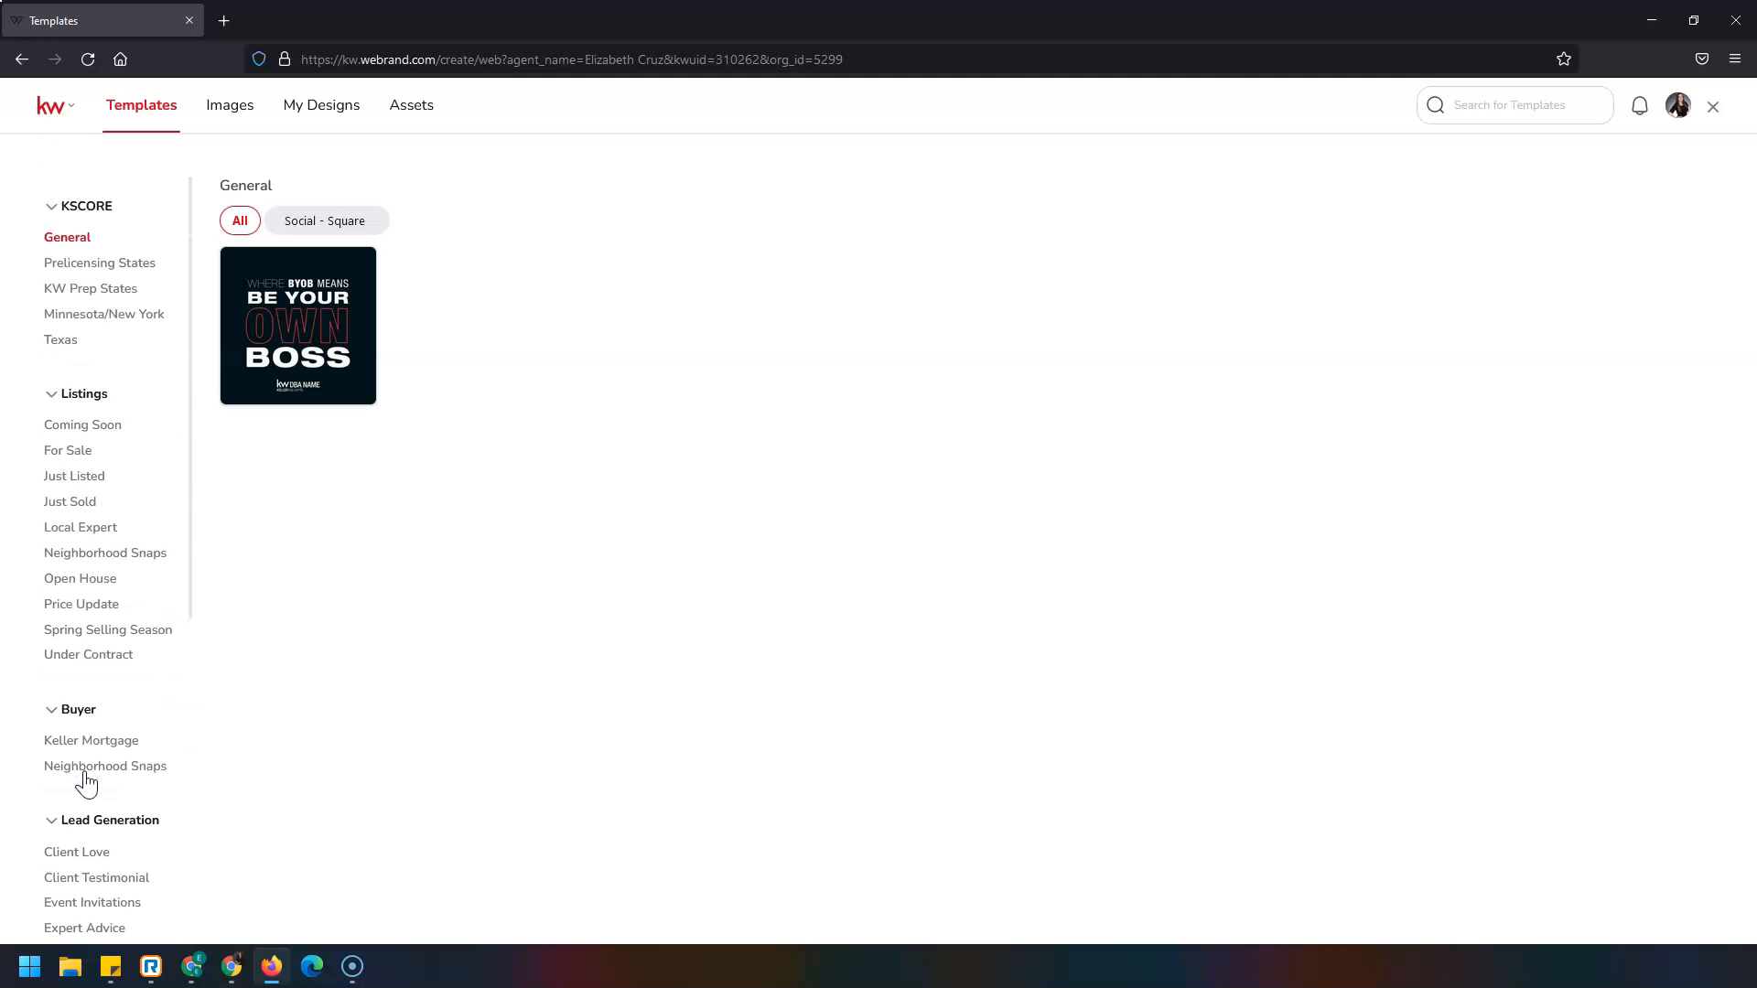
Show the For Sale listing templates filtered to Social - Square (1080x1080).
left_click(82, 451)
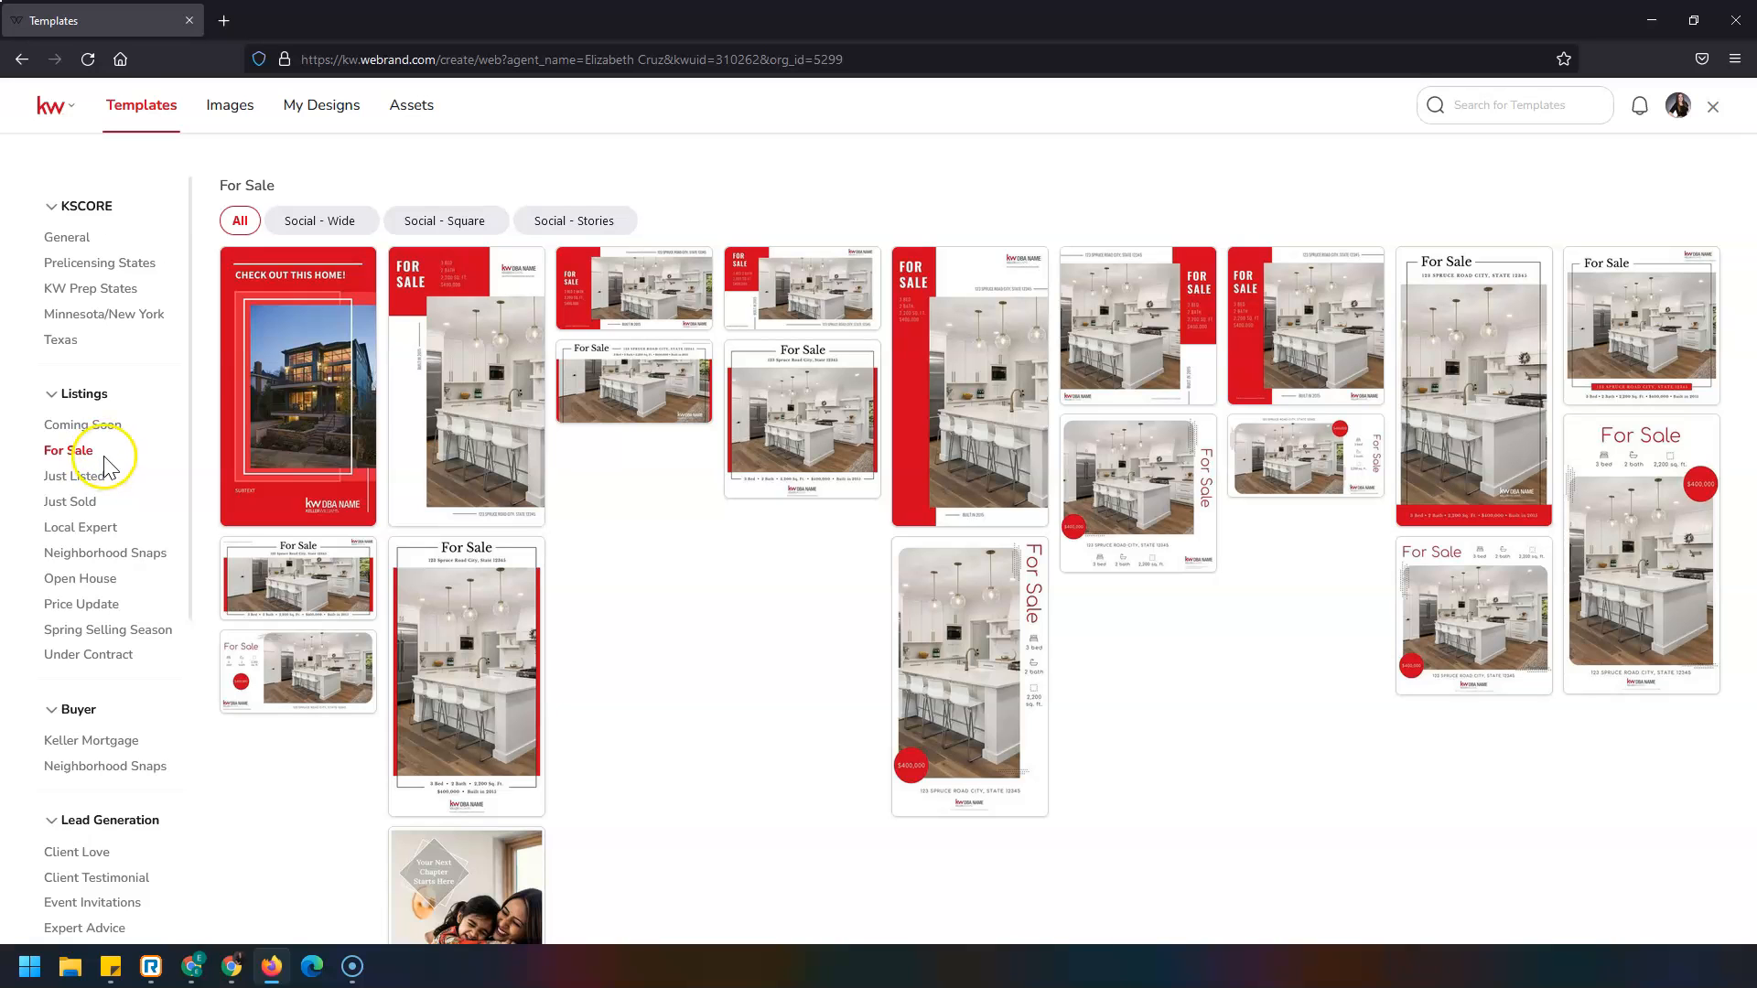
left_click(497, 224)
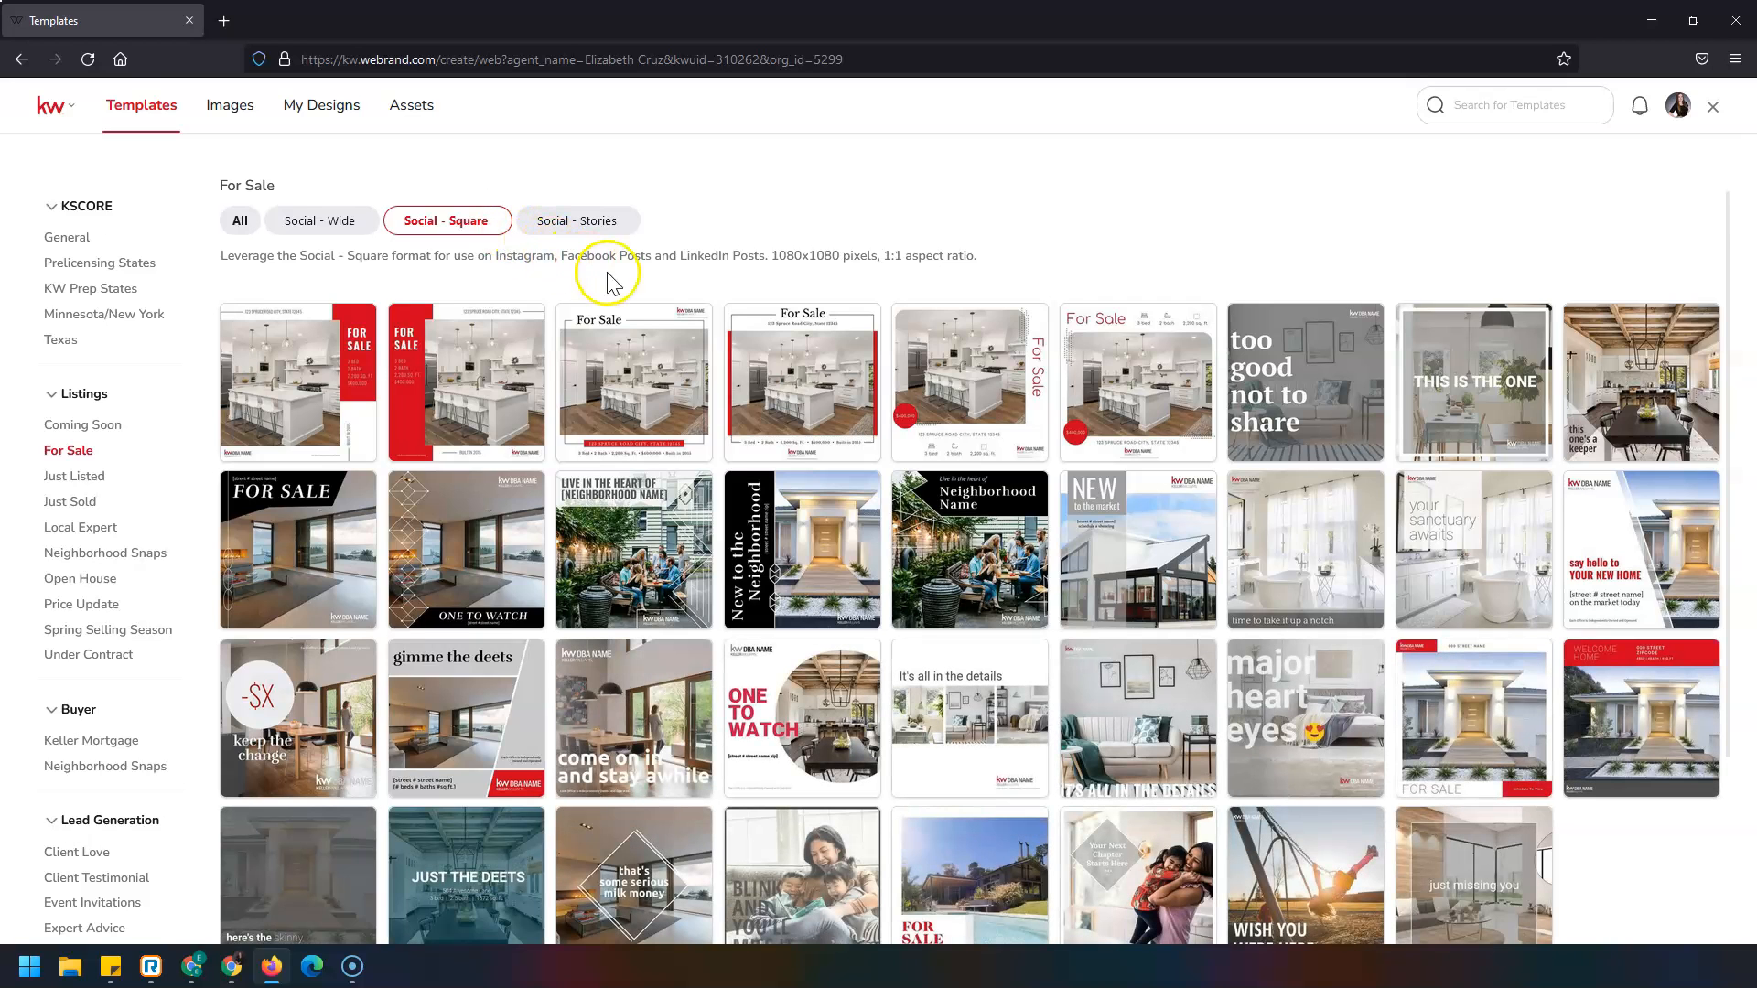
mouse_move(854, 394)
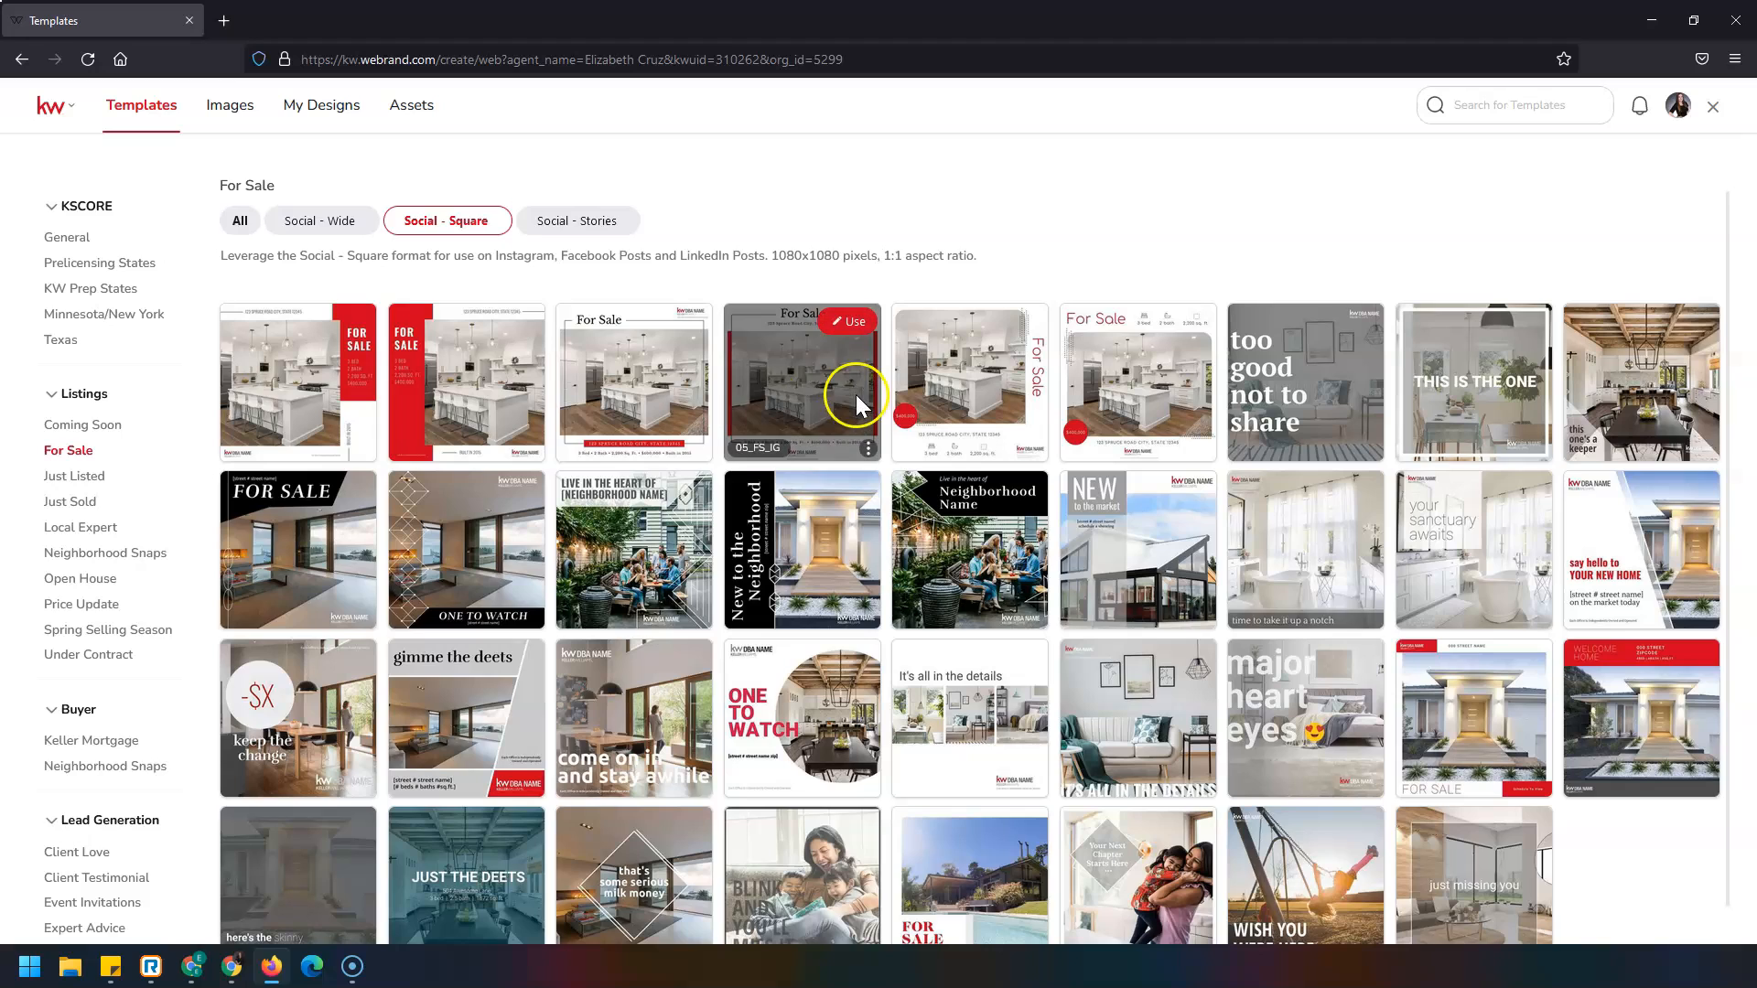
Open the 05_FS_IG template and change its address line to '123 Main St'.
left_click(856, 322)
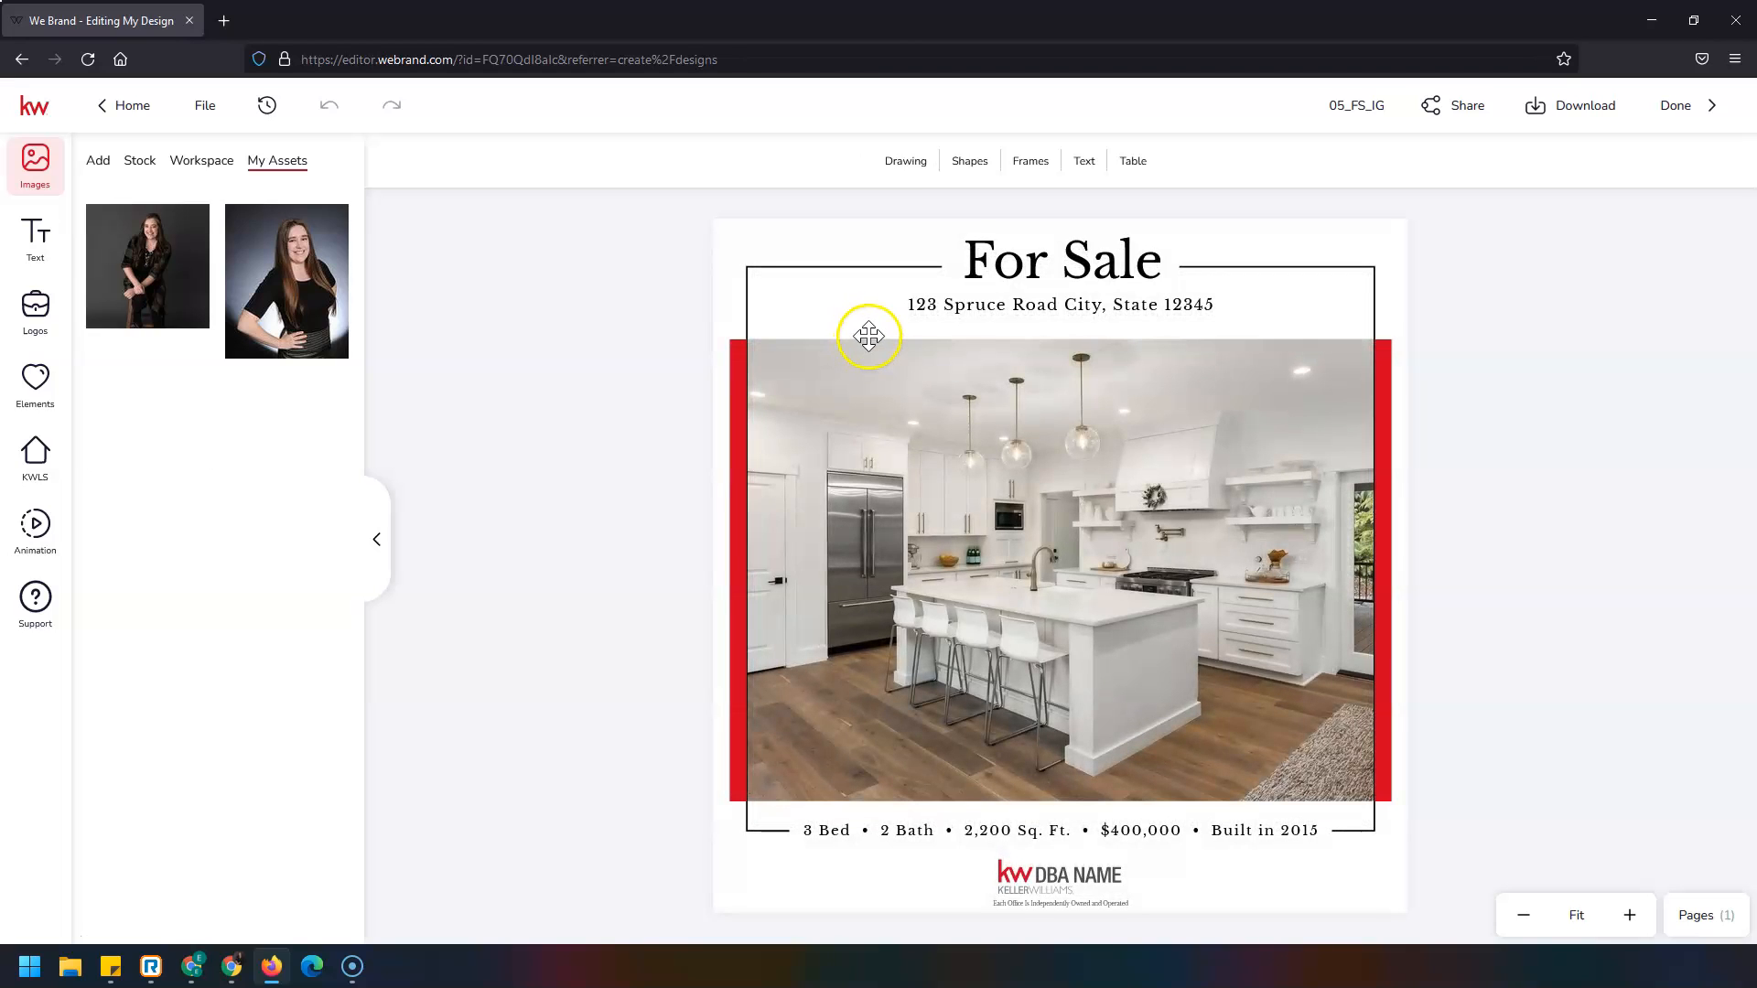
left_click(997, 310)
double_click(998, 310)
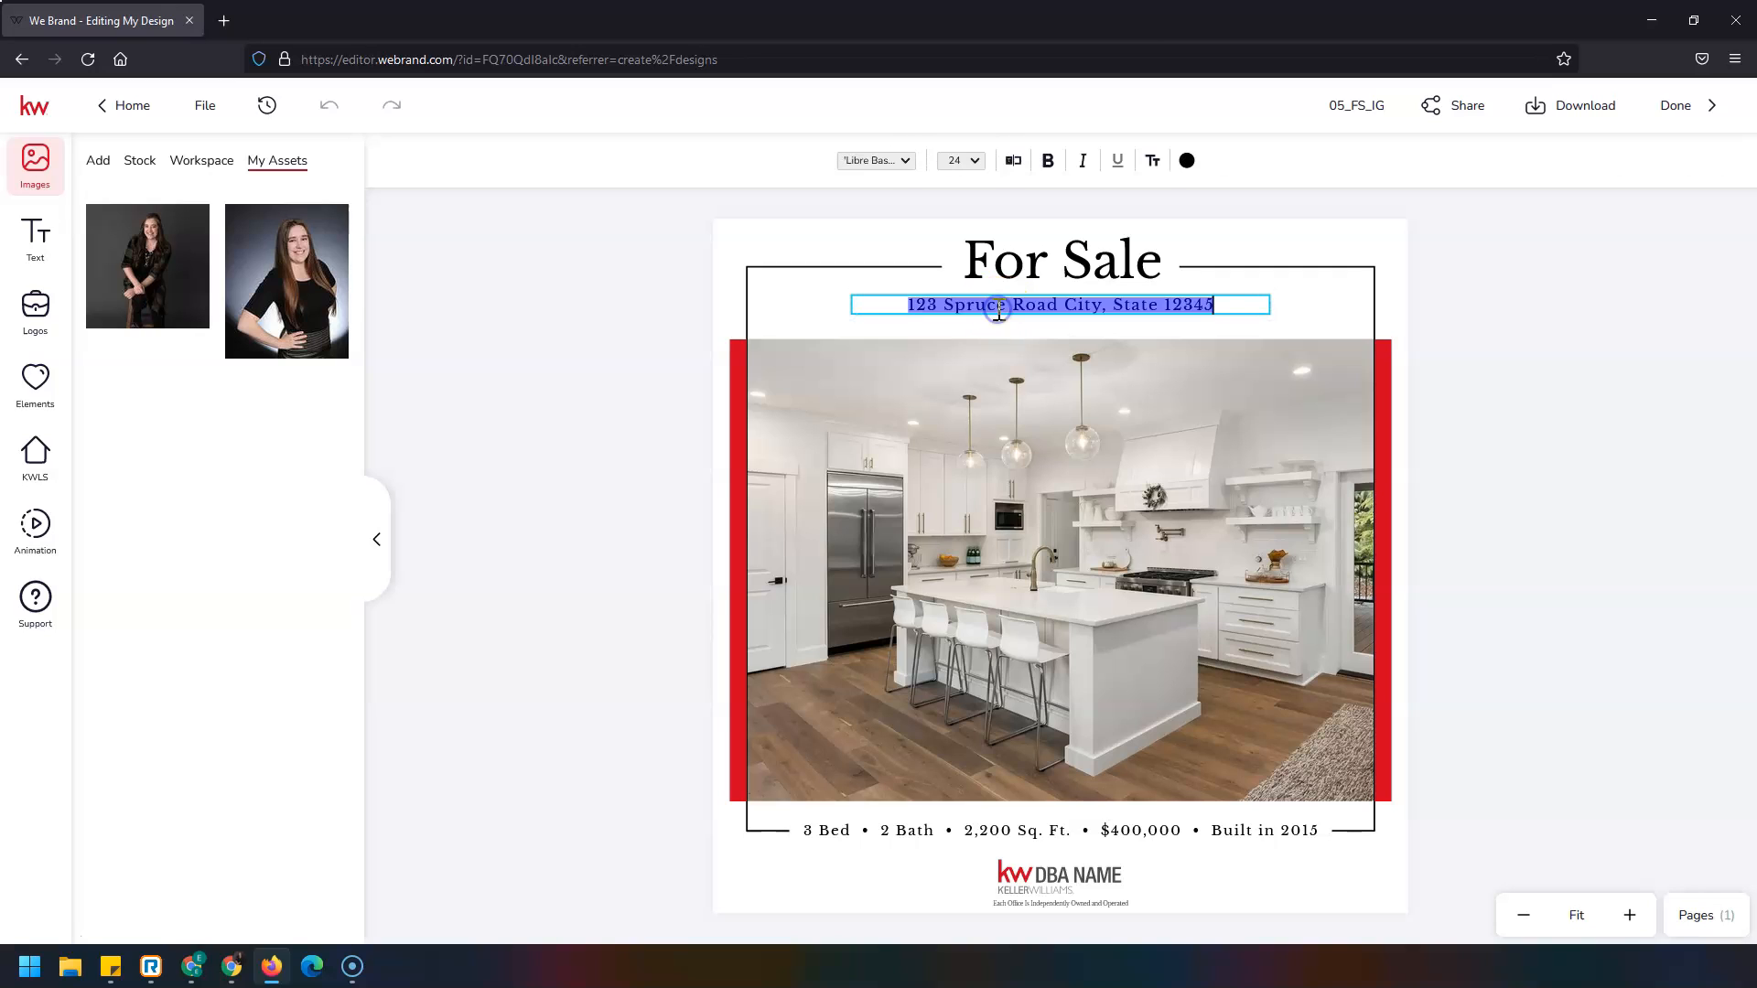
type("123")
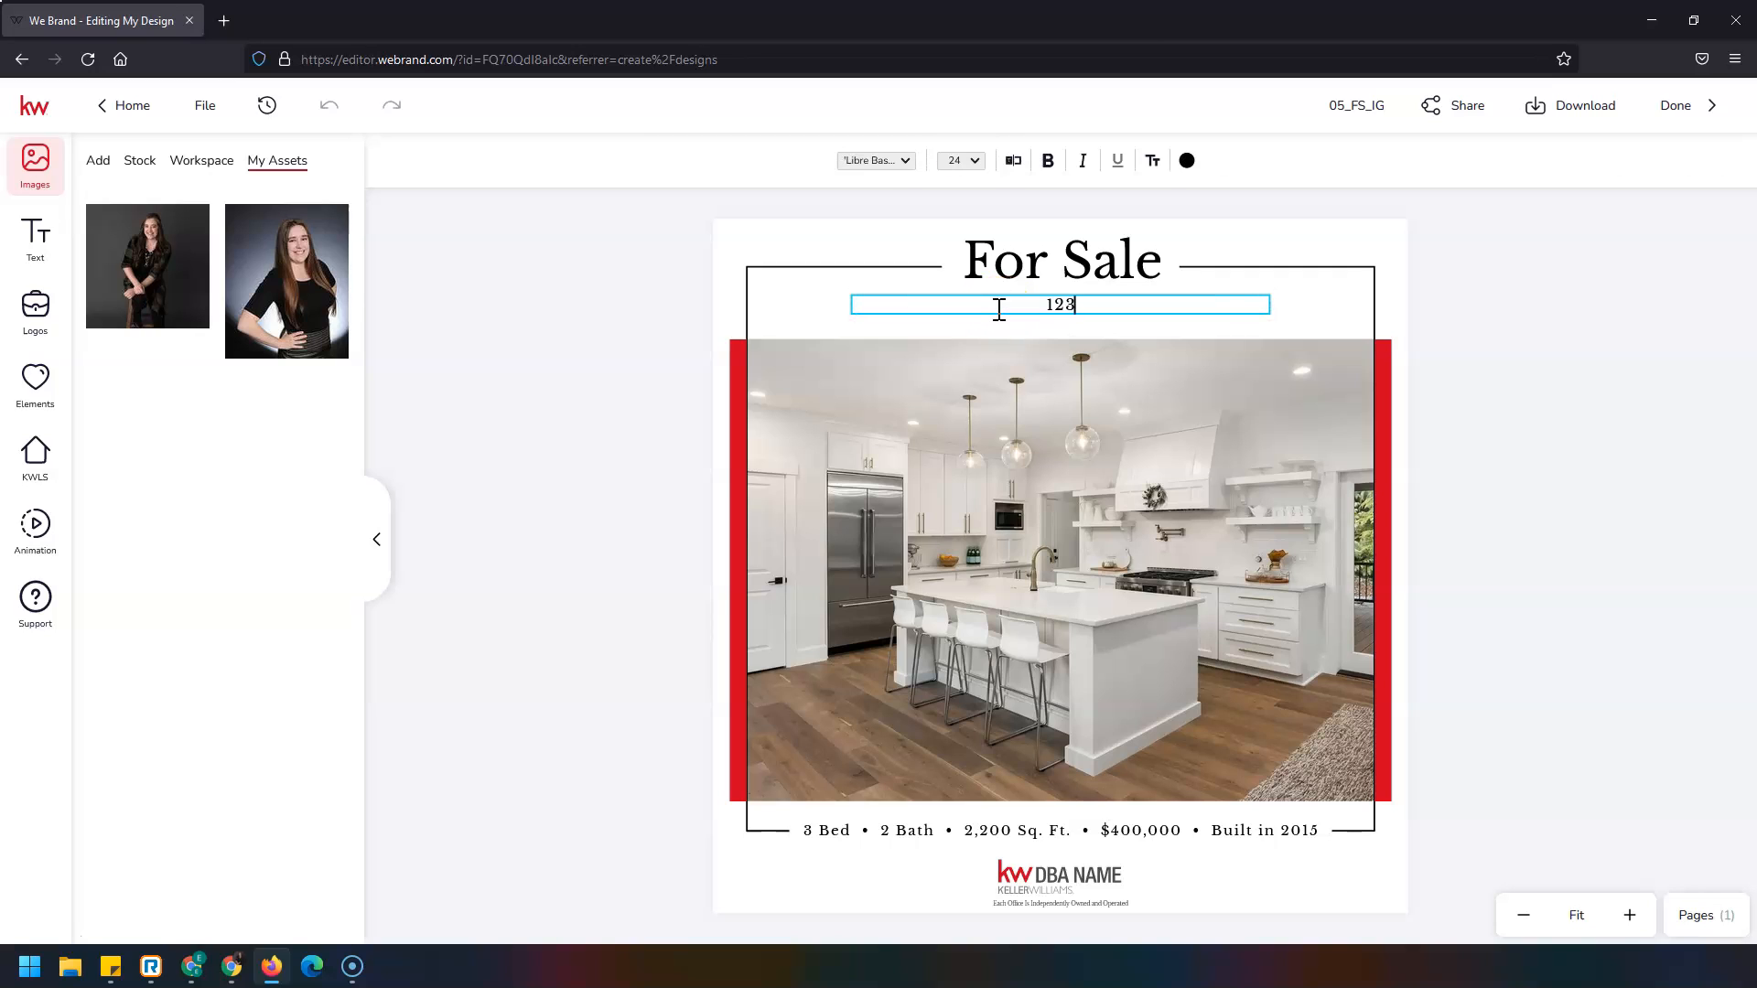
type(" Main St")
key("Escape")
Swap the DBA NAME logo for the Southland Partners logo from My Assets.
left_click(1078, 877)
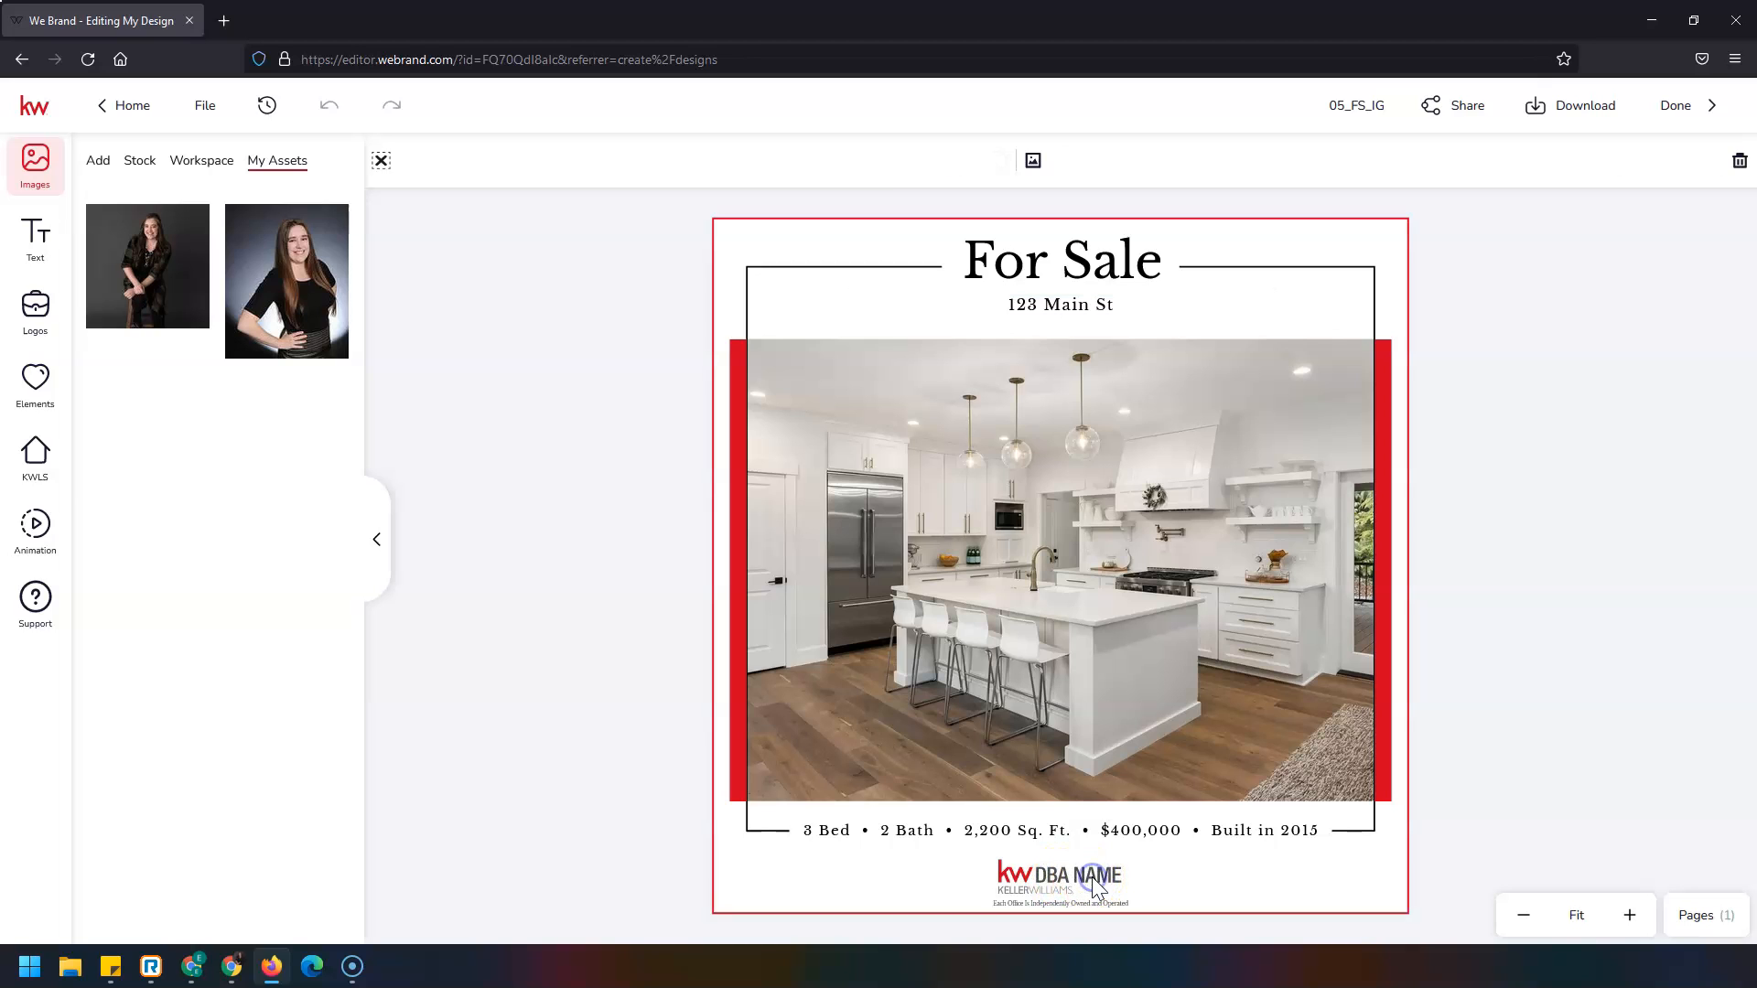
left_click(1082, 877)
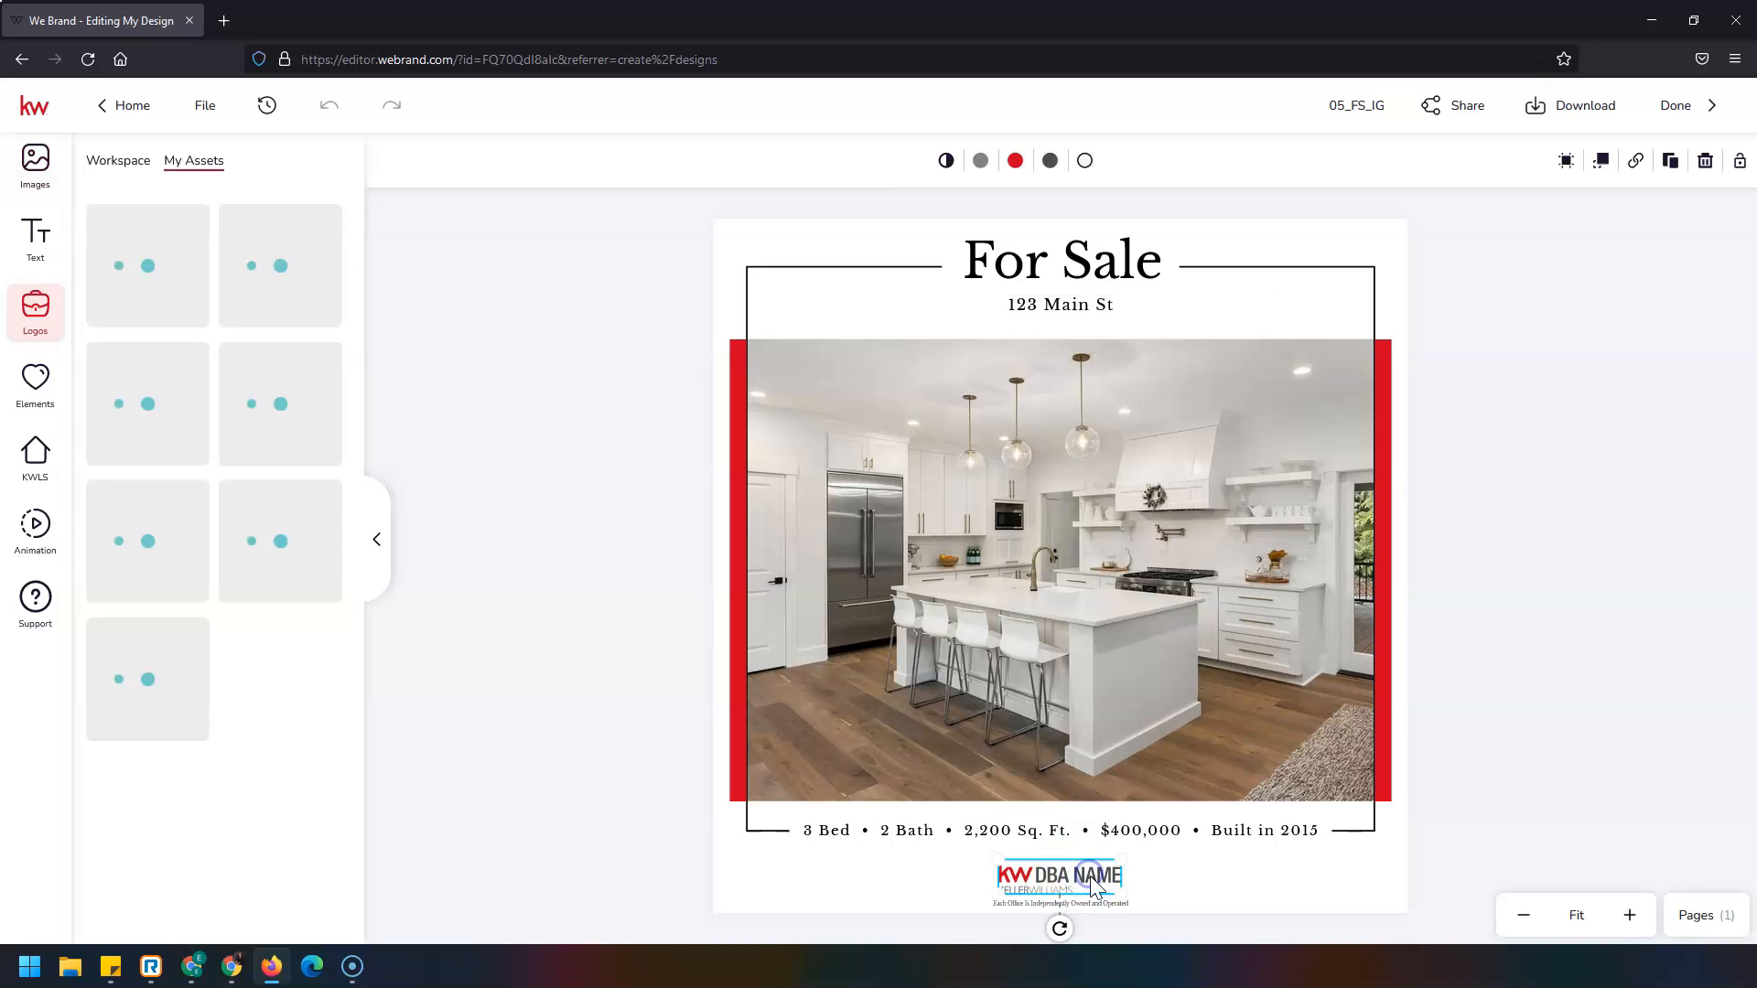
left_click(151, 240)
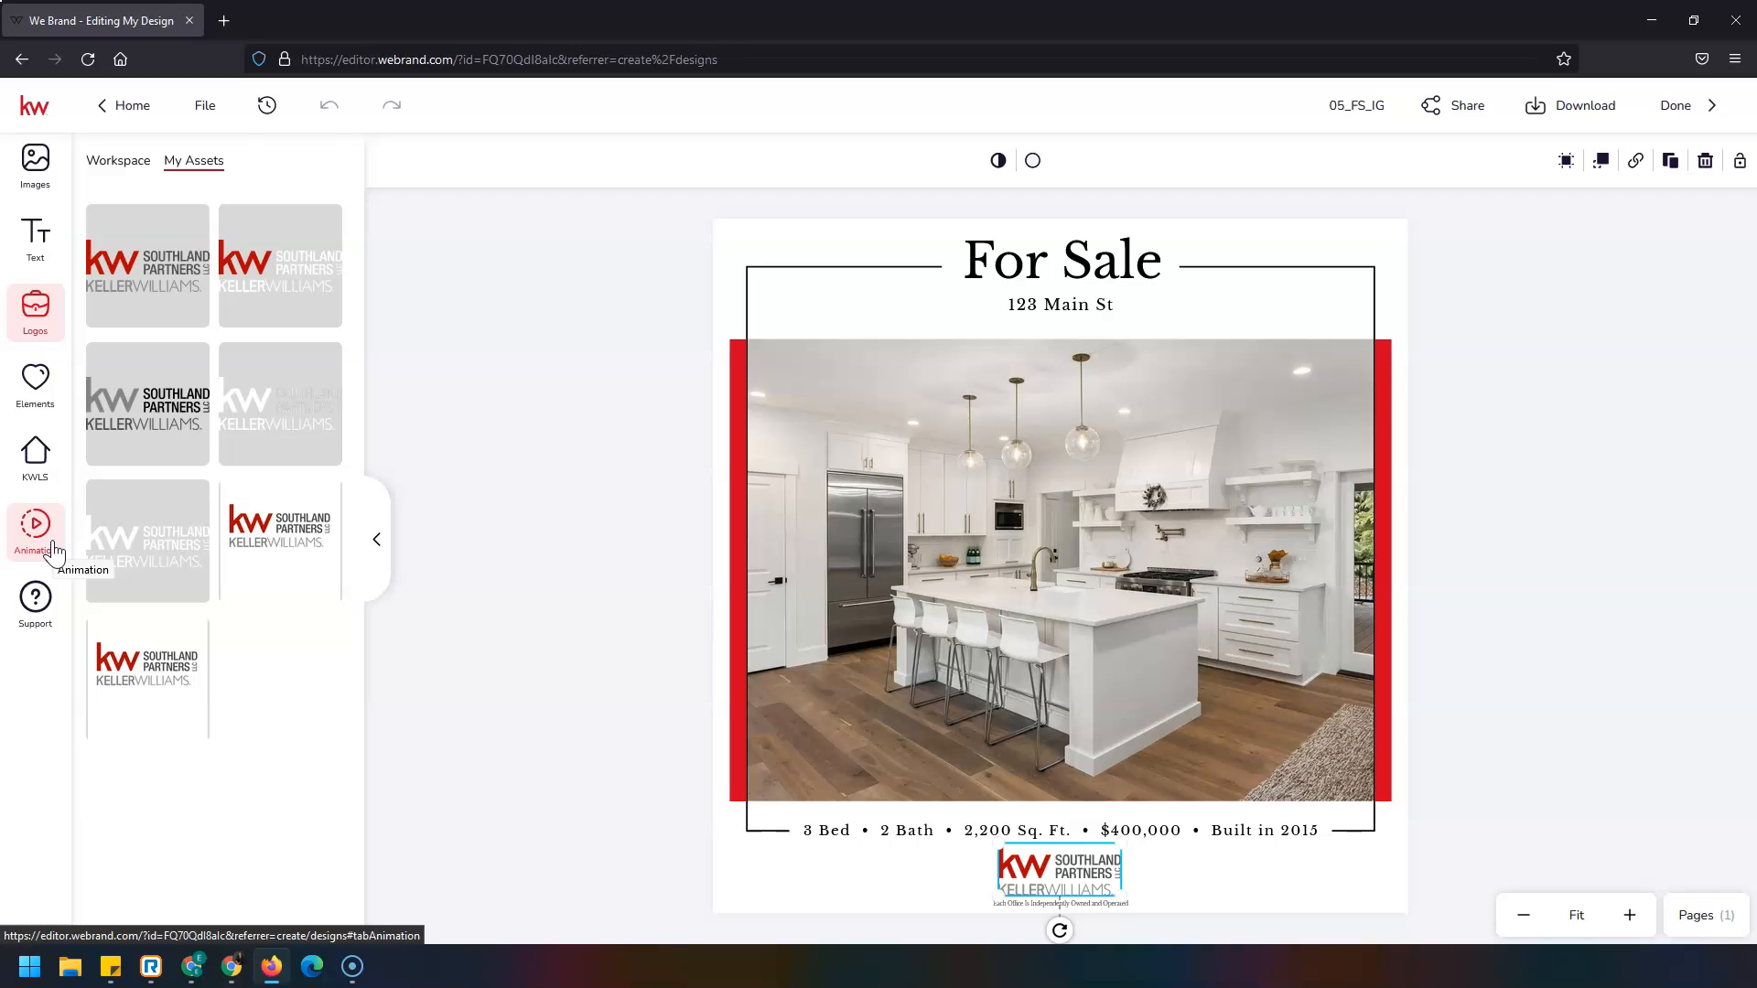
Try Bounce In, Swing In and Zoom Out, then apply Light Speed In as the page animation.
left_click(37, 529)
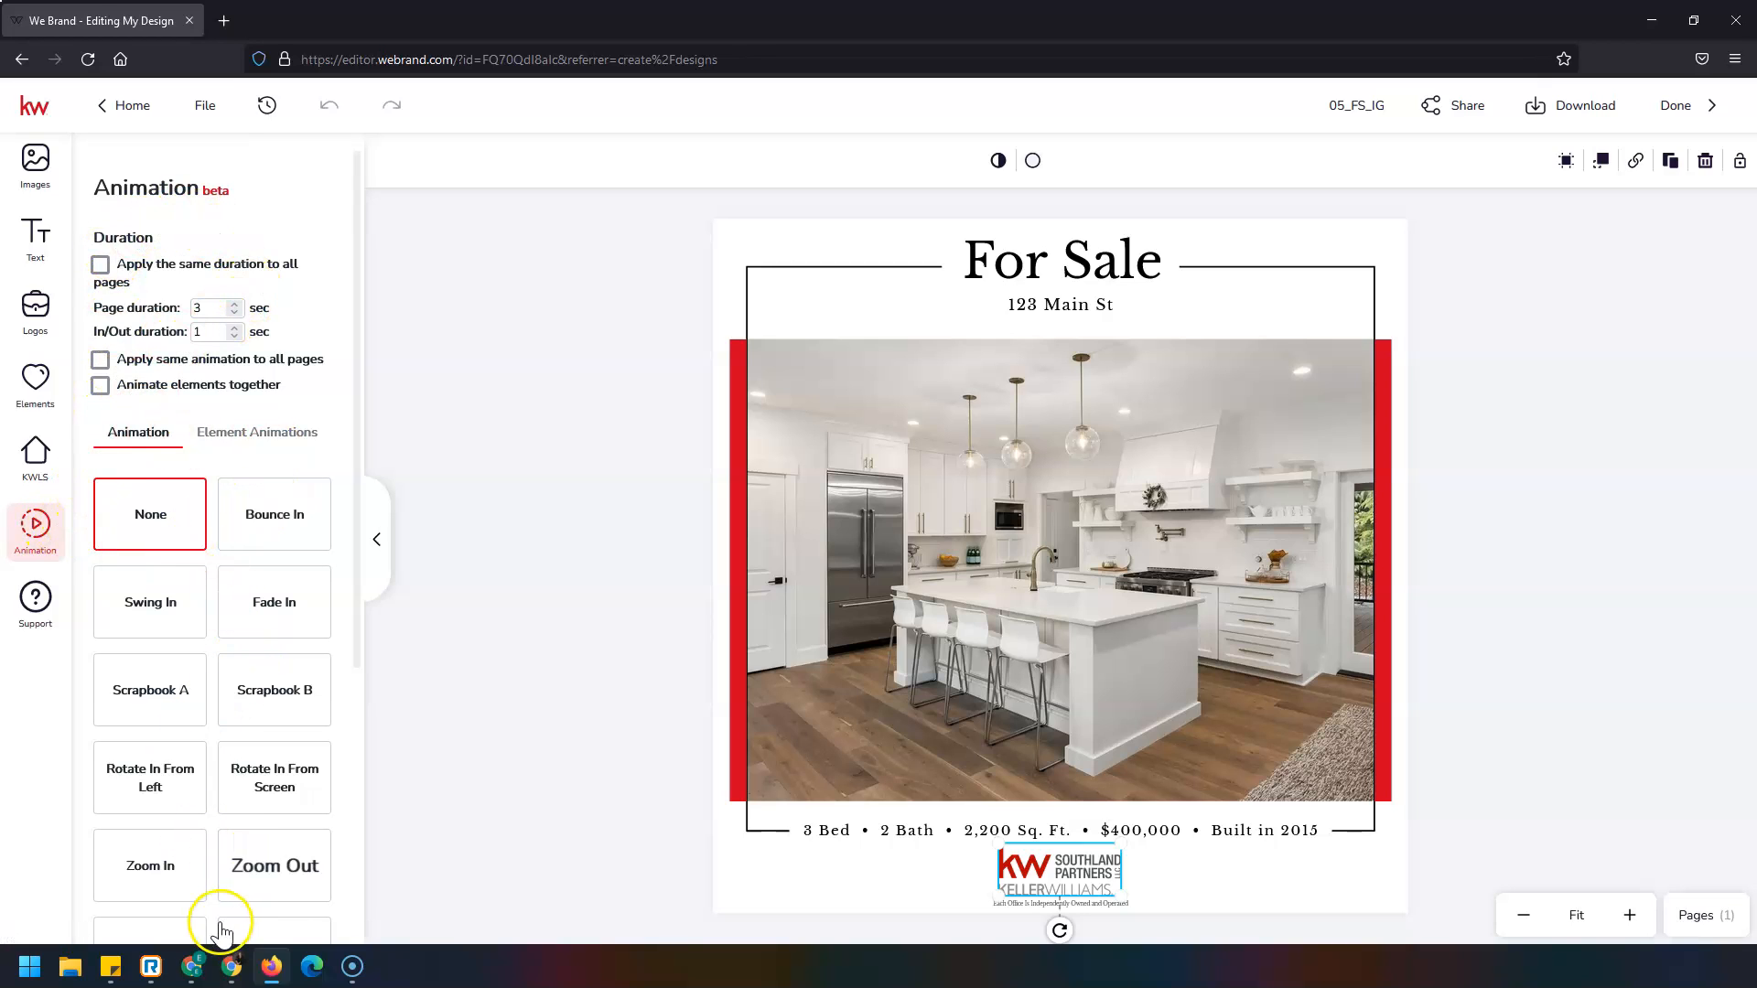
scroll(183, 797, "down", 4)
scroll(229, 837, "up", 4)
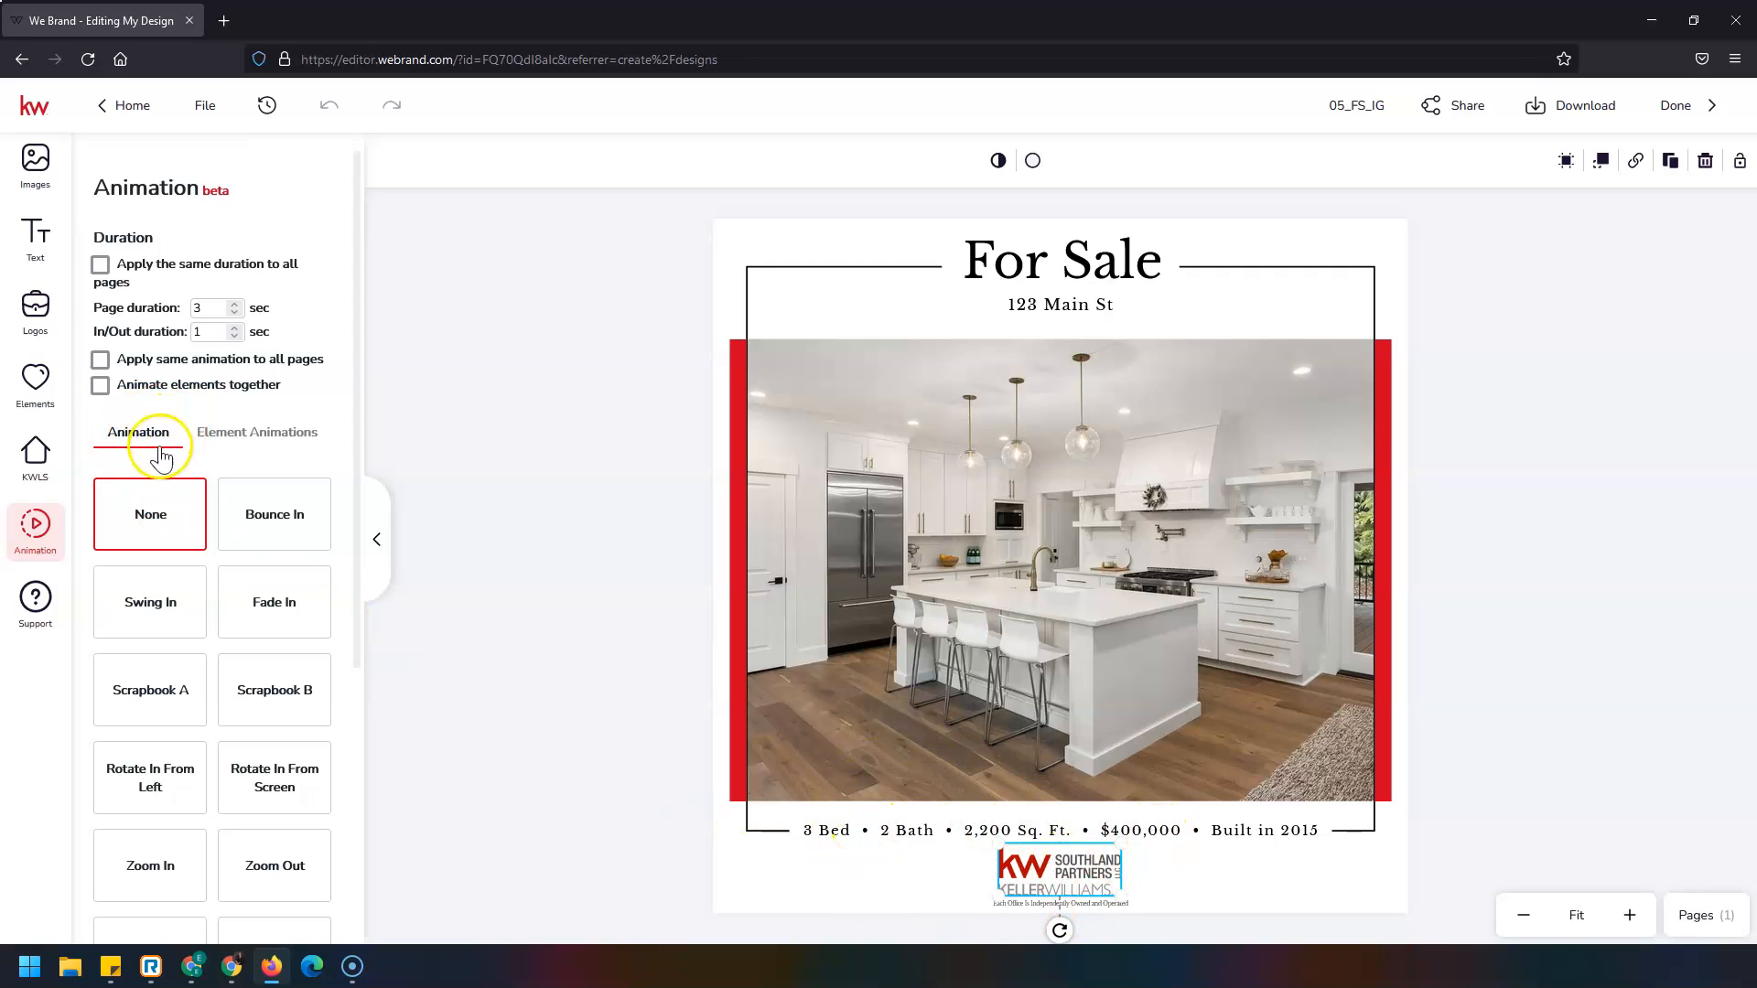
left_click(246, 518)
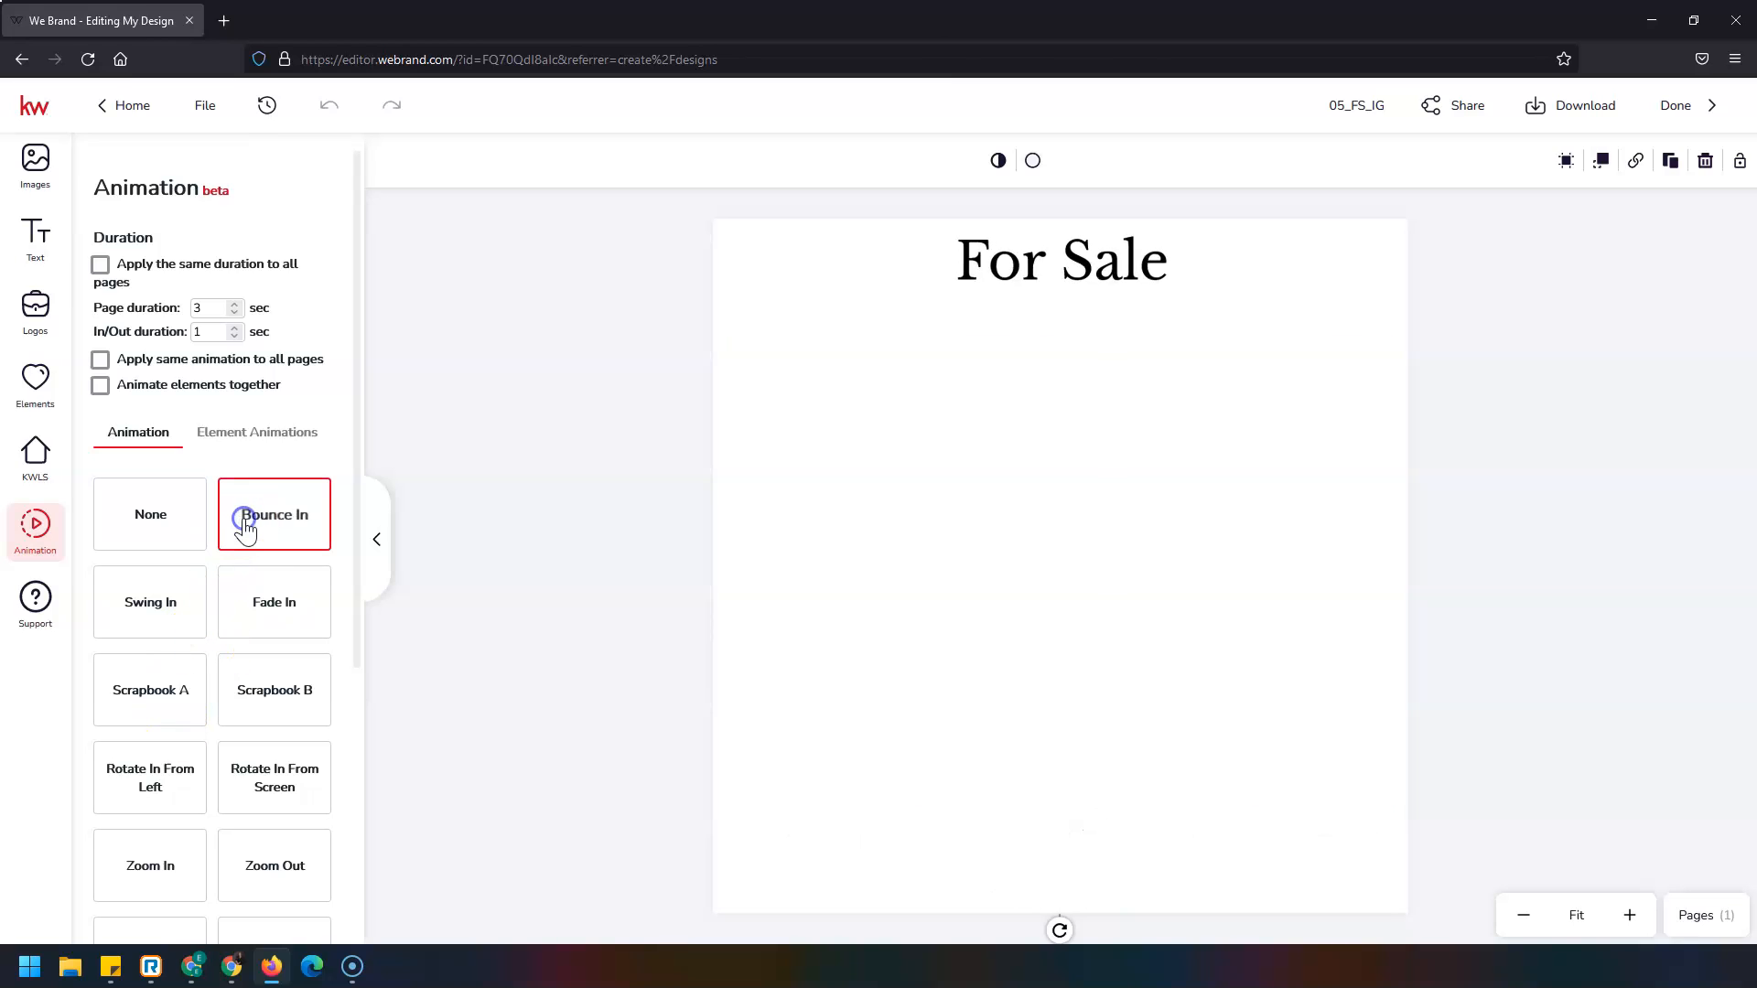
left_click(150, 618)
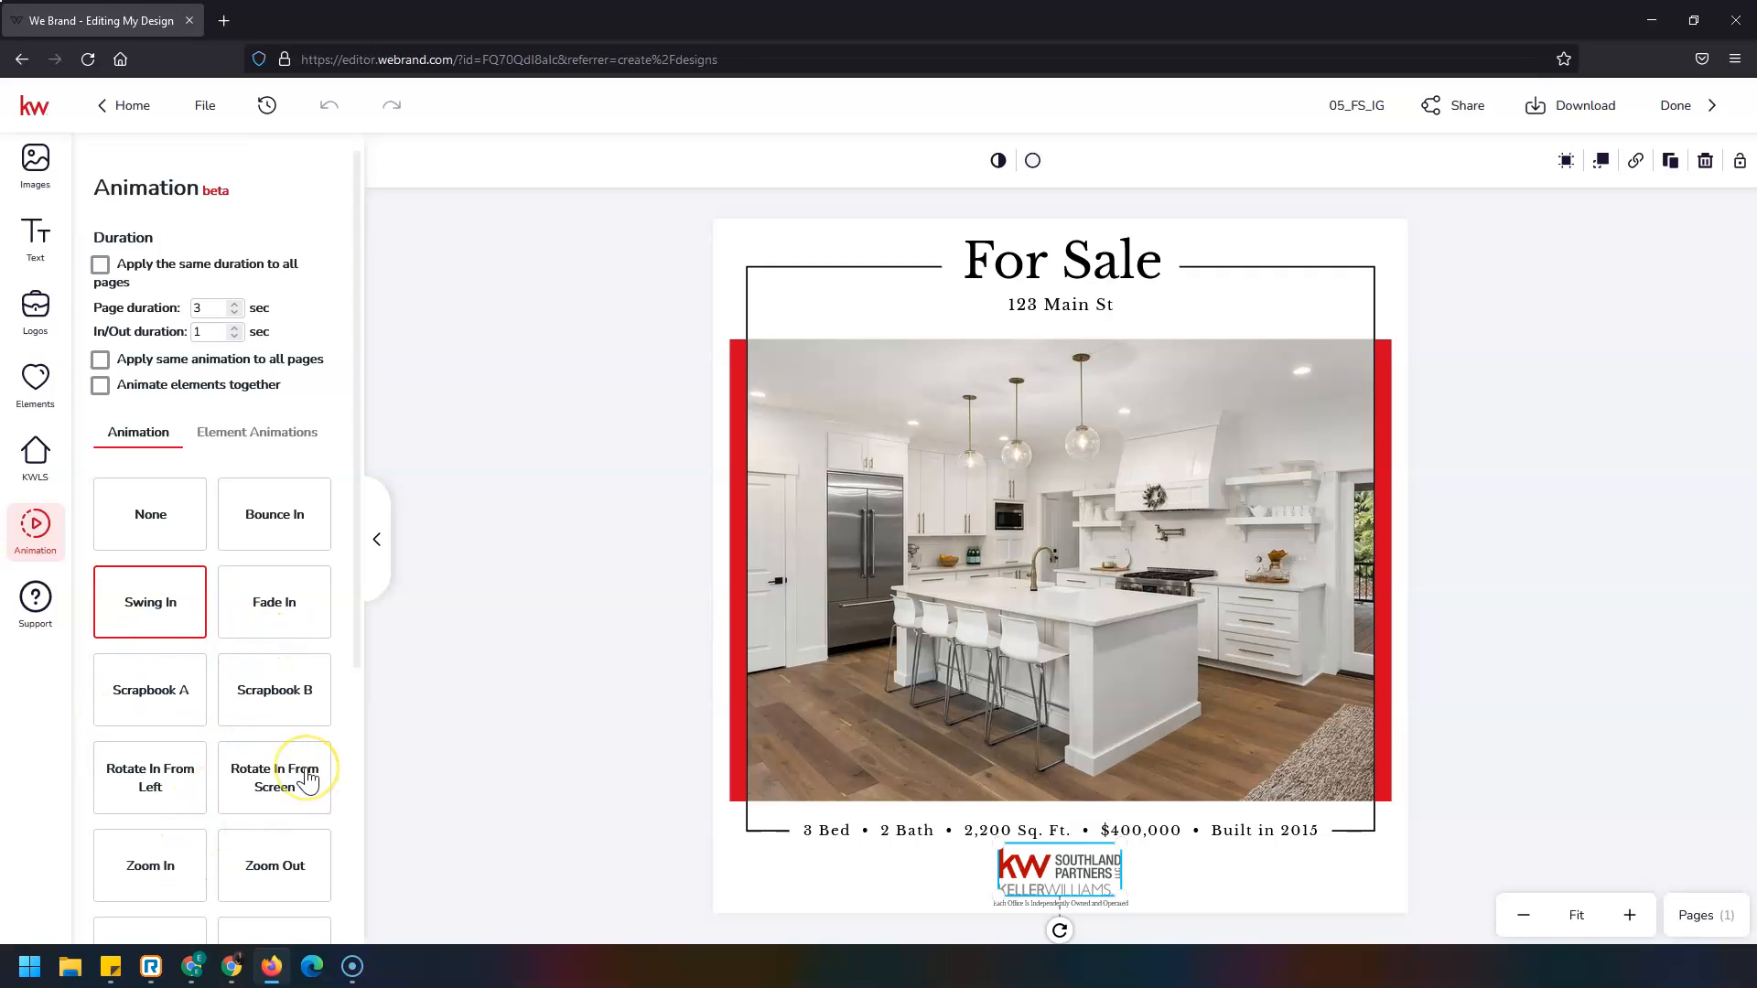
left_click(290, 877)
scroll(297, 623, "down", 4)
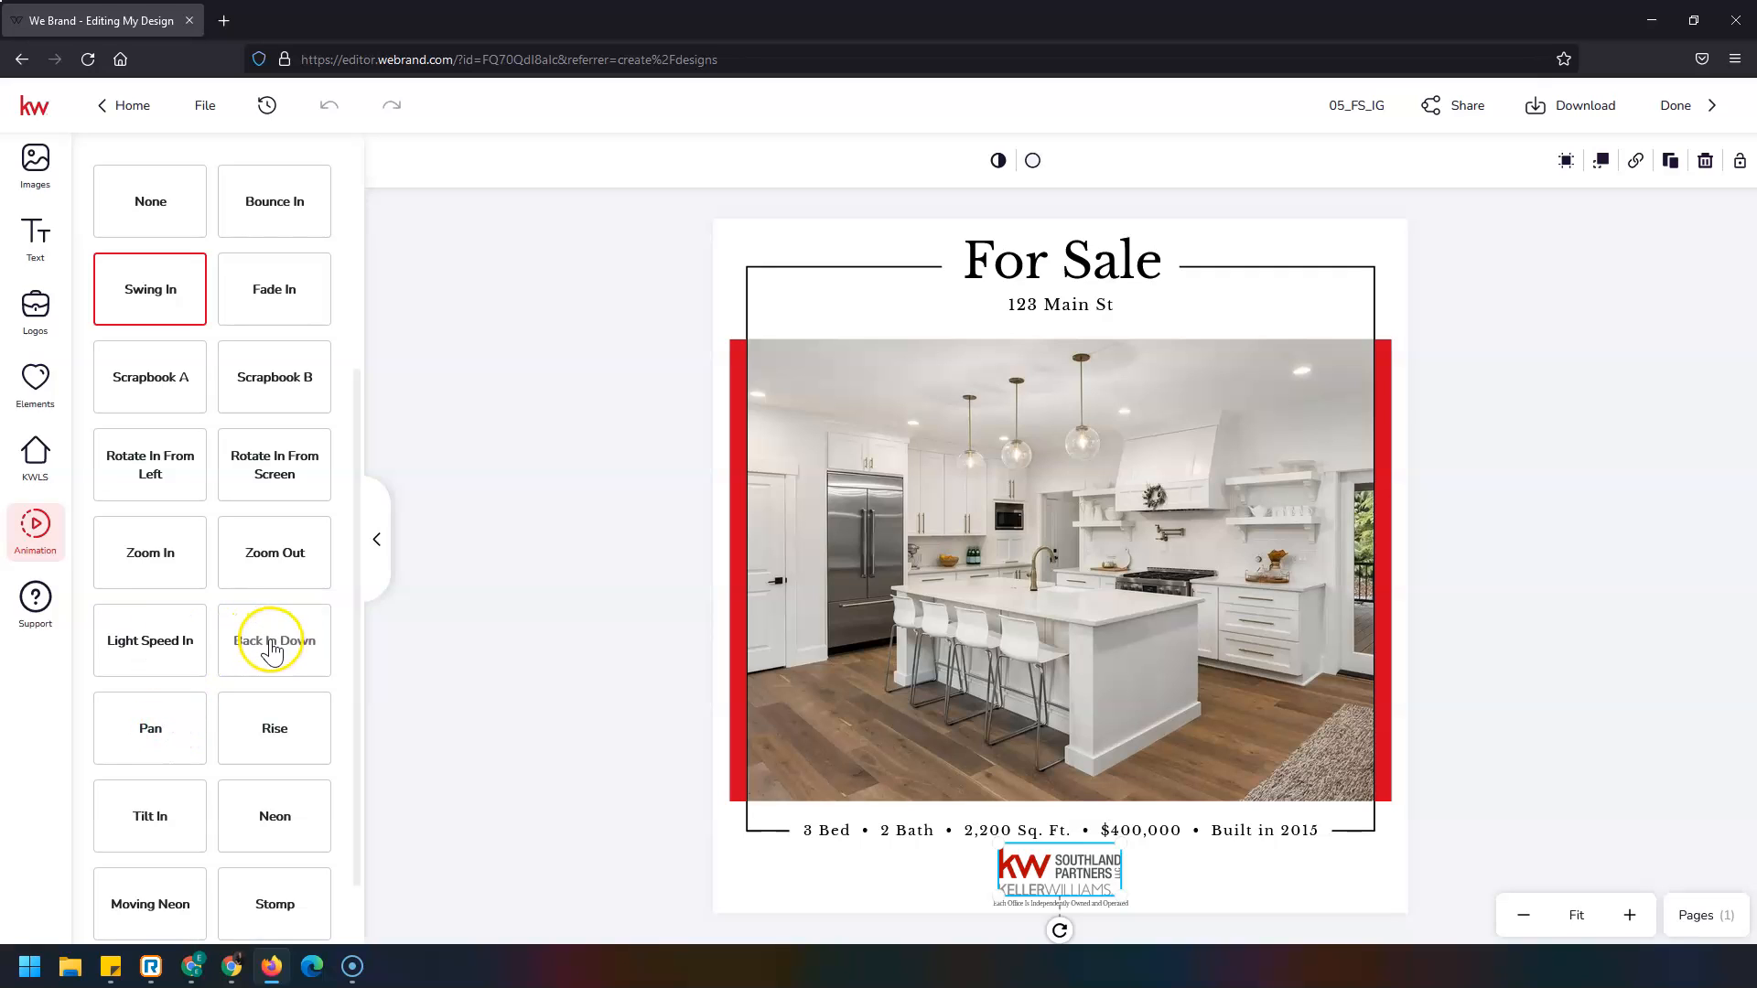
left_click(155, 648)
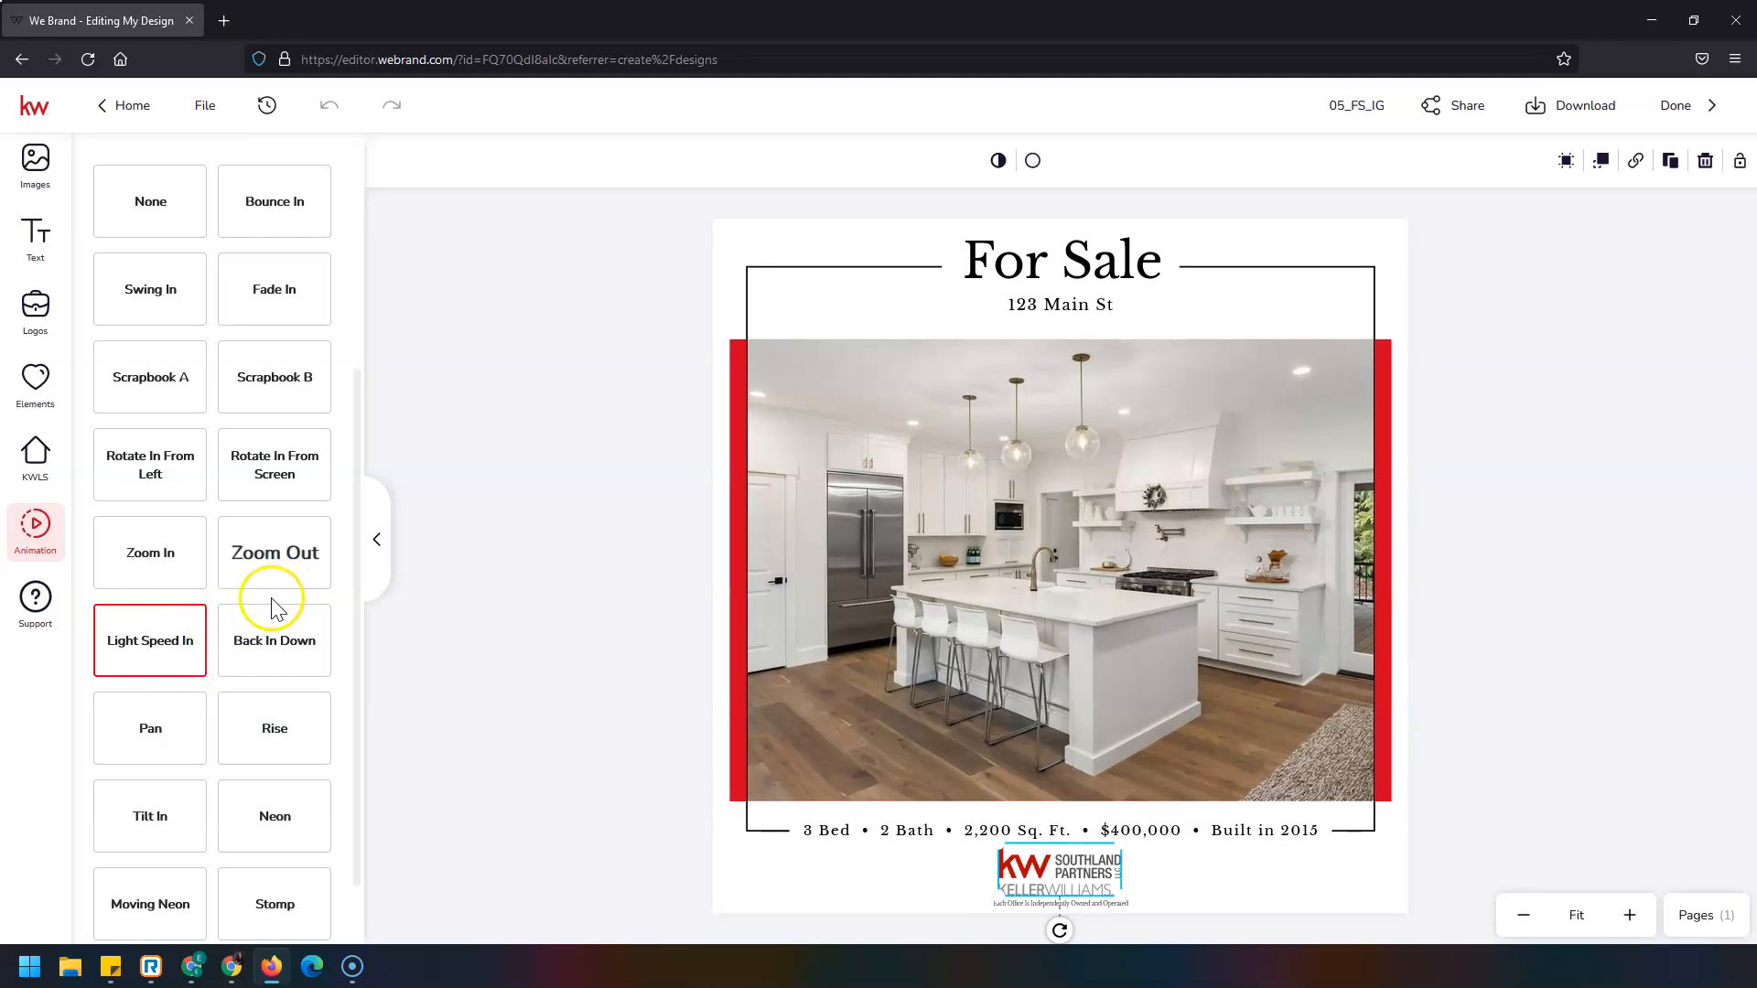
scroll(185, 685, "up", 4)
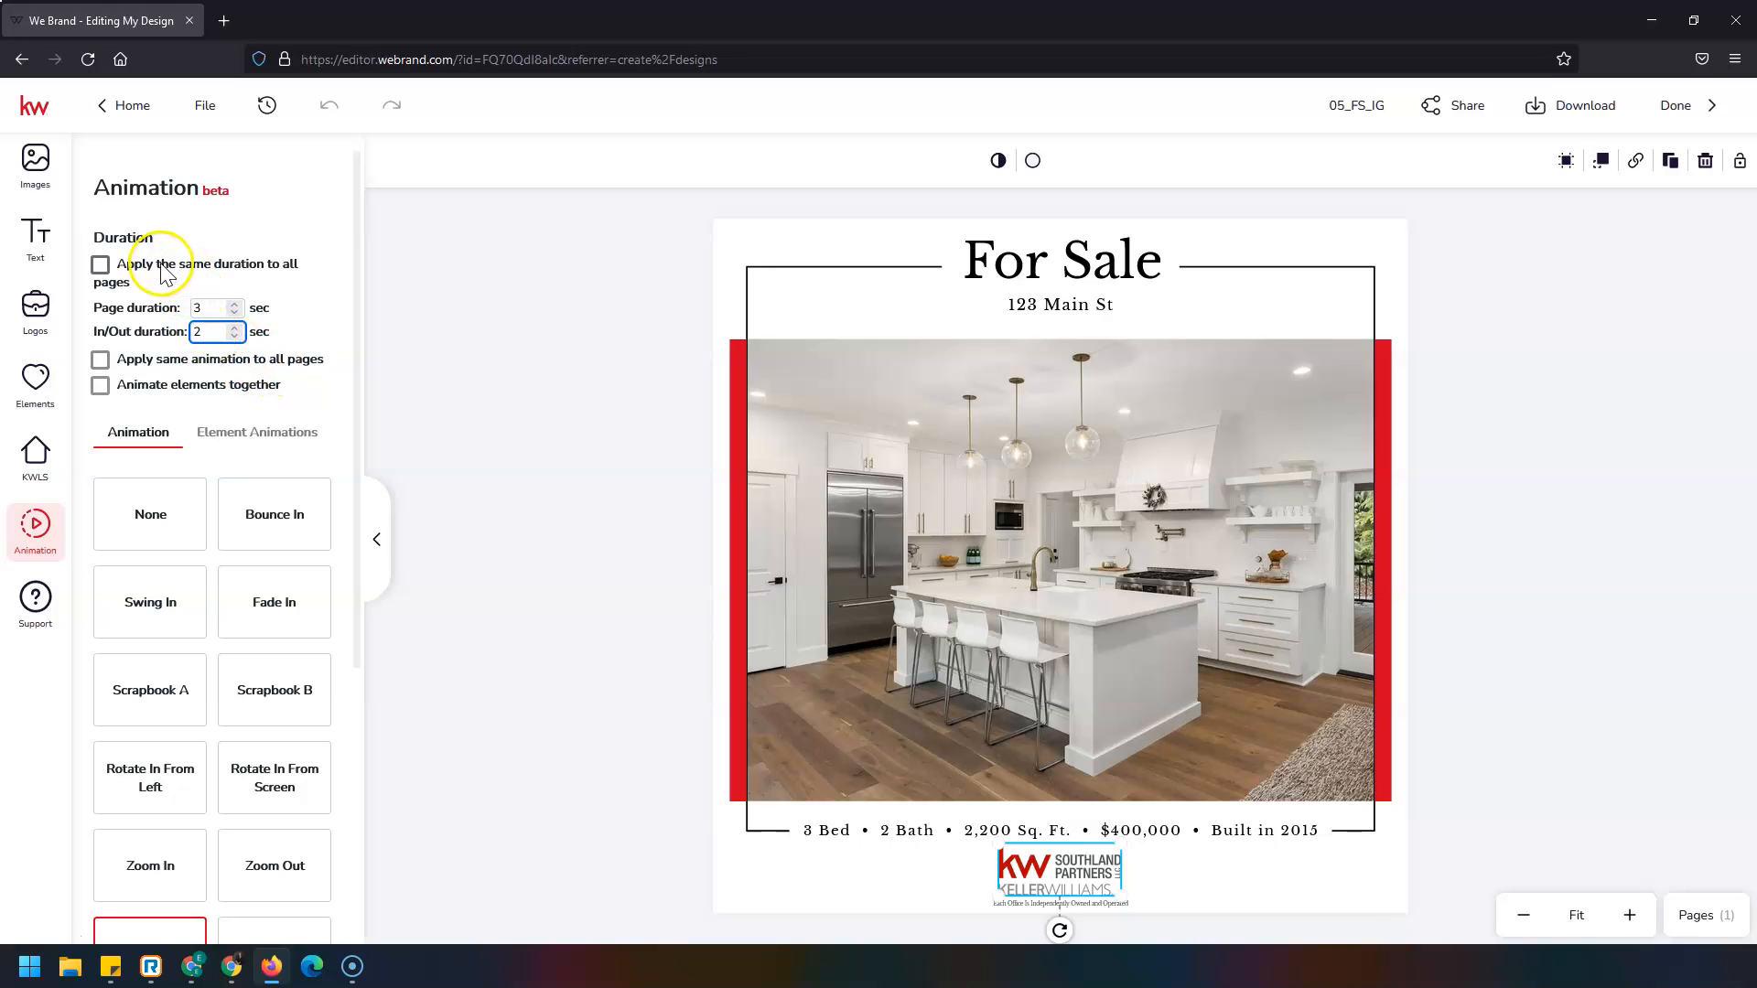
Turn on 'Apply same animation to all pages' and 'Animate elements together'.
left_click(163, 368)
left_click(147, 392)
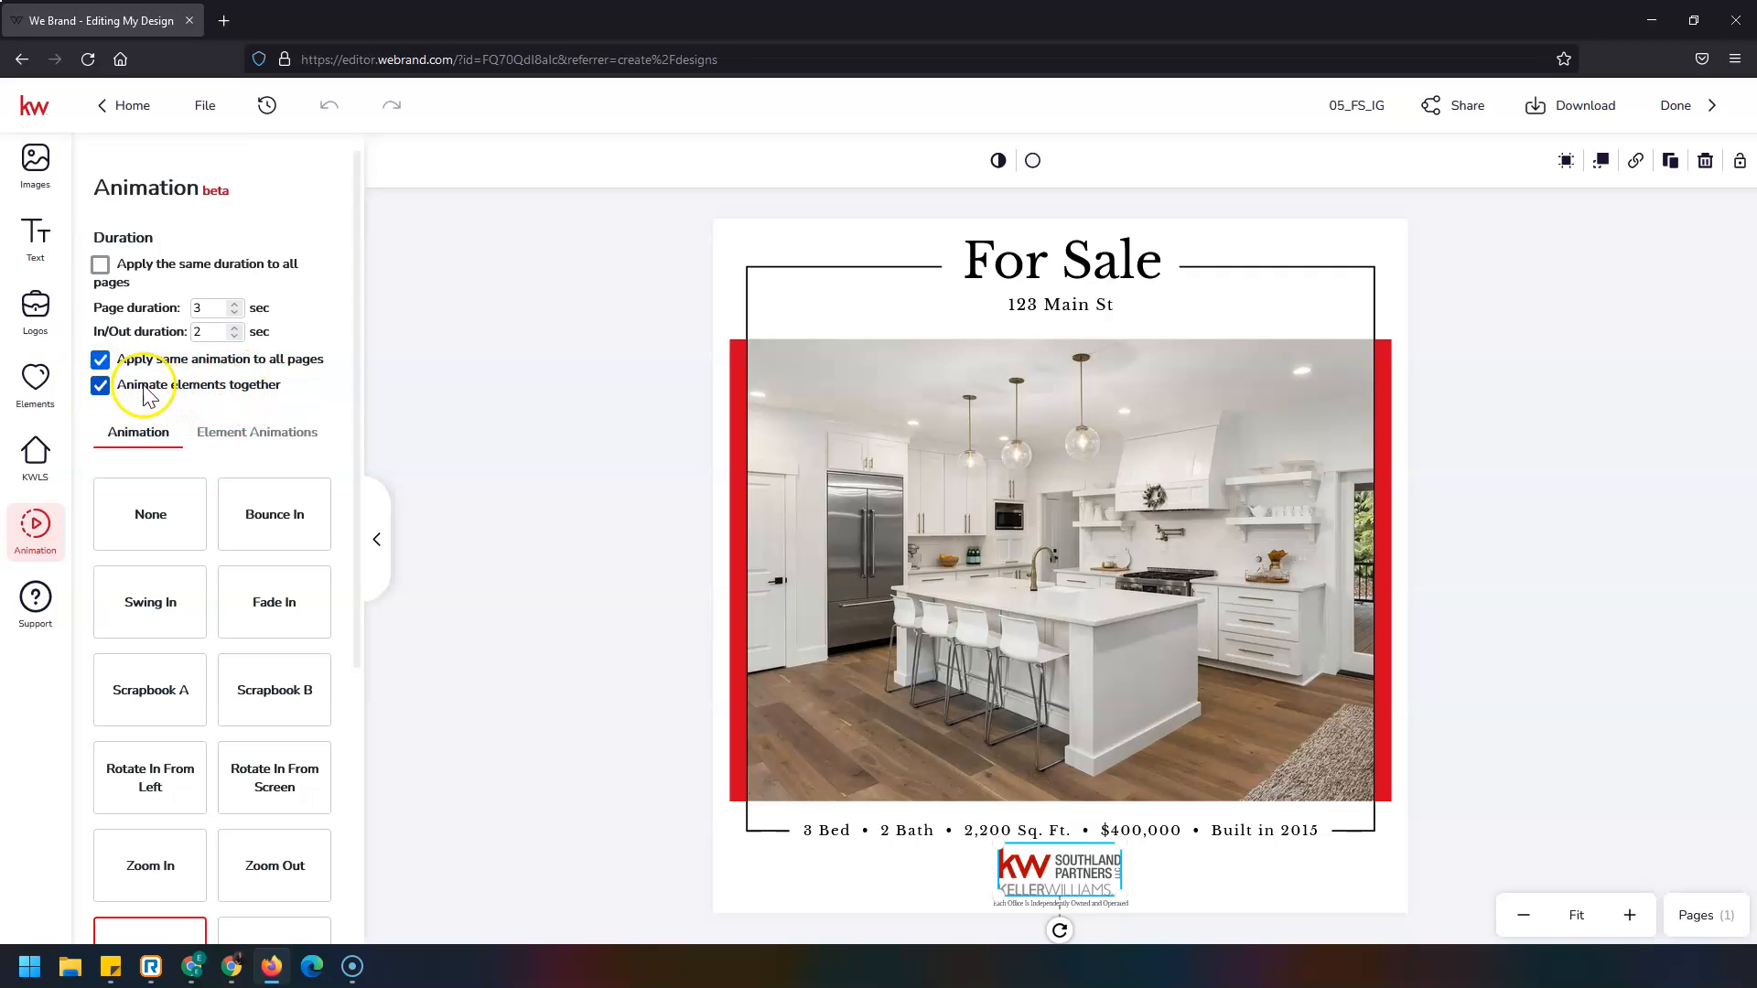
left_click(135, 387)
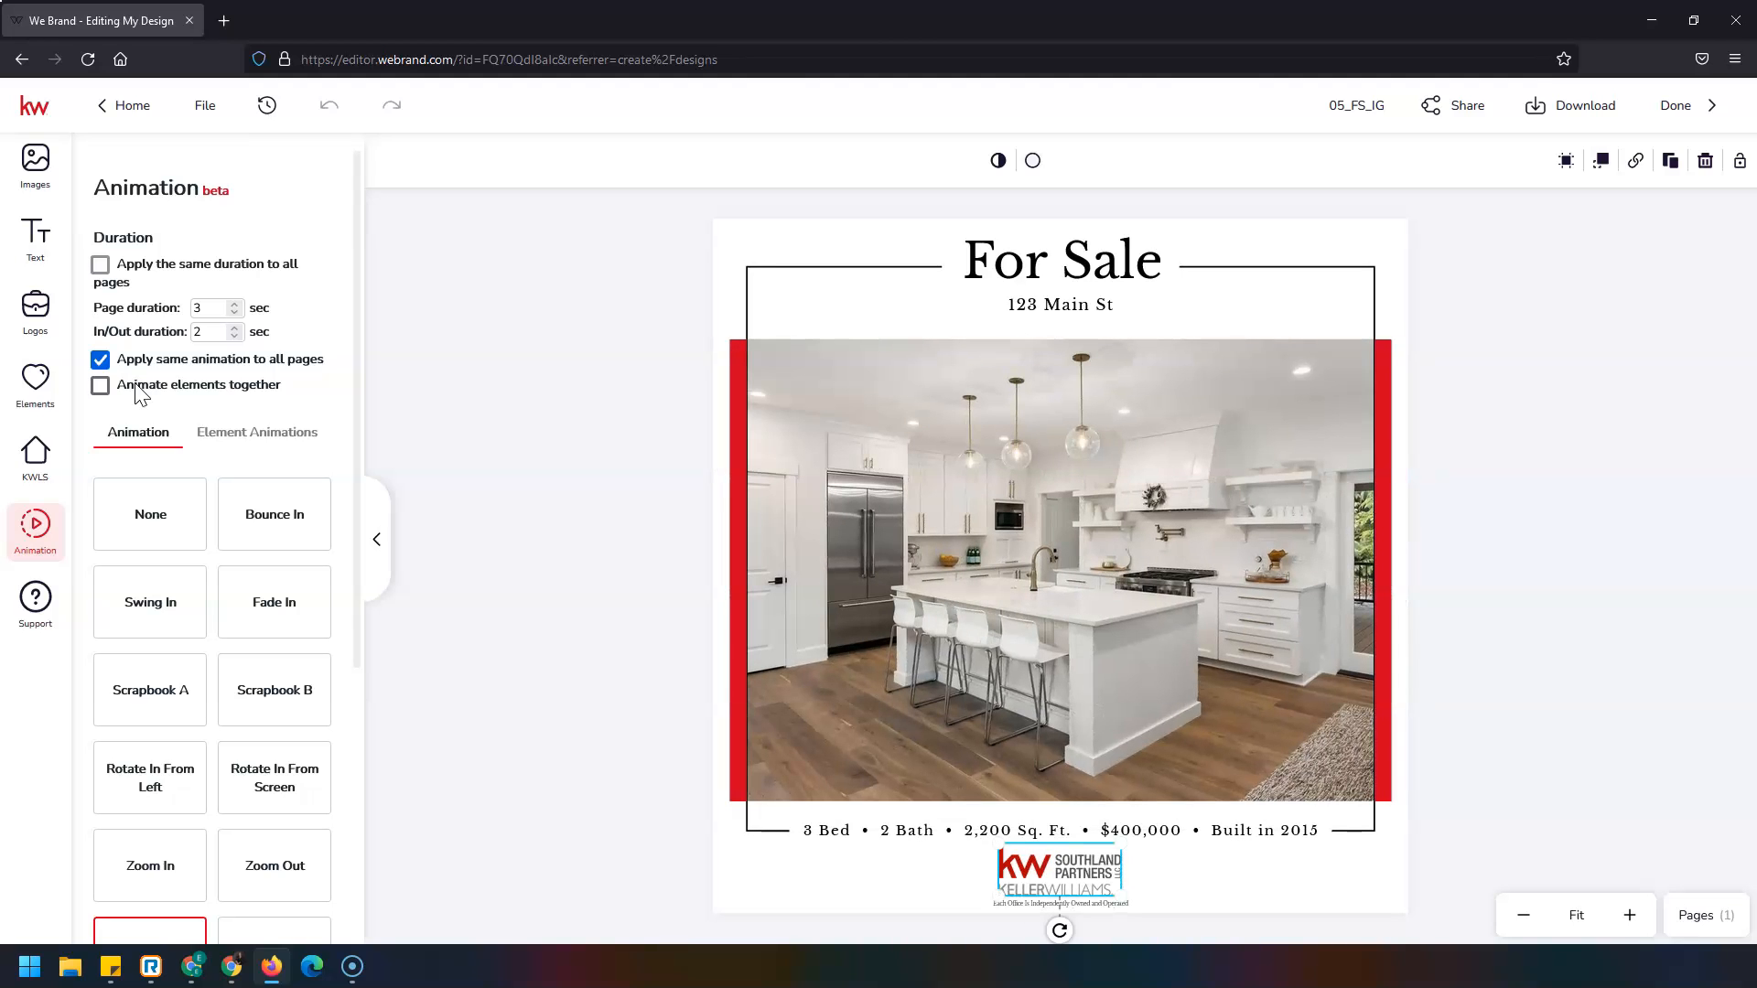
left_click(136, 386)
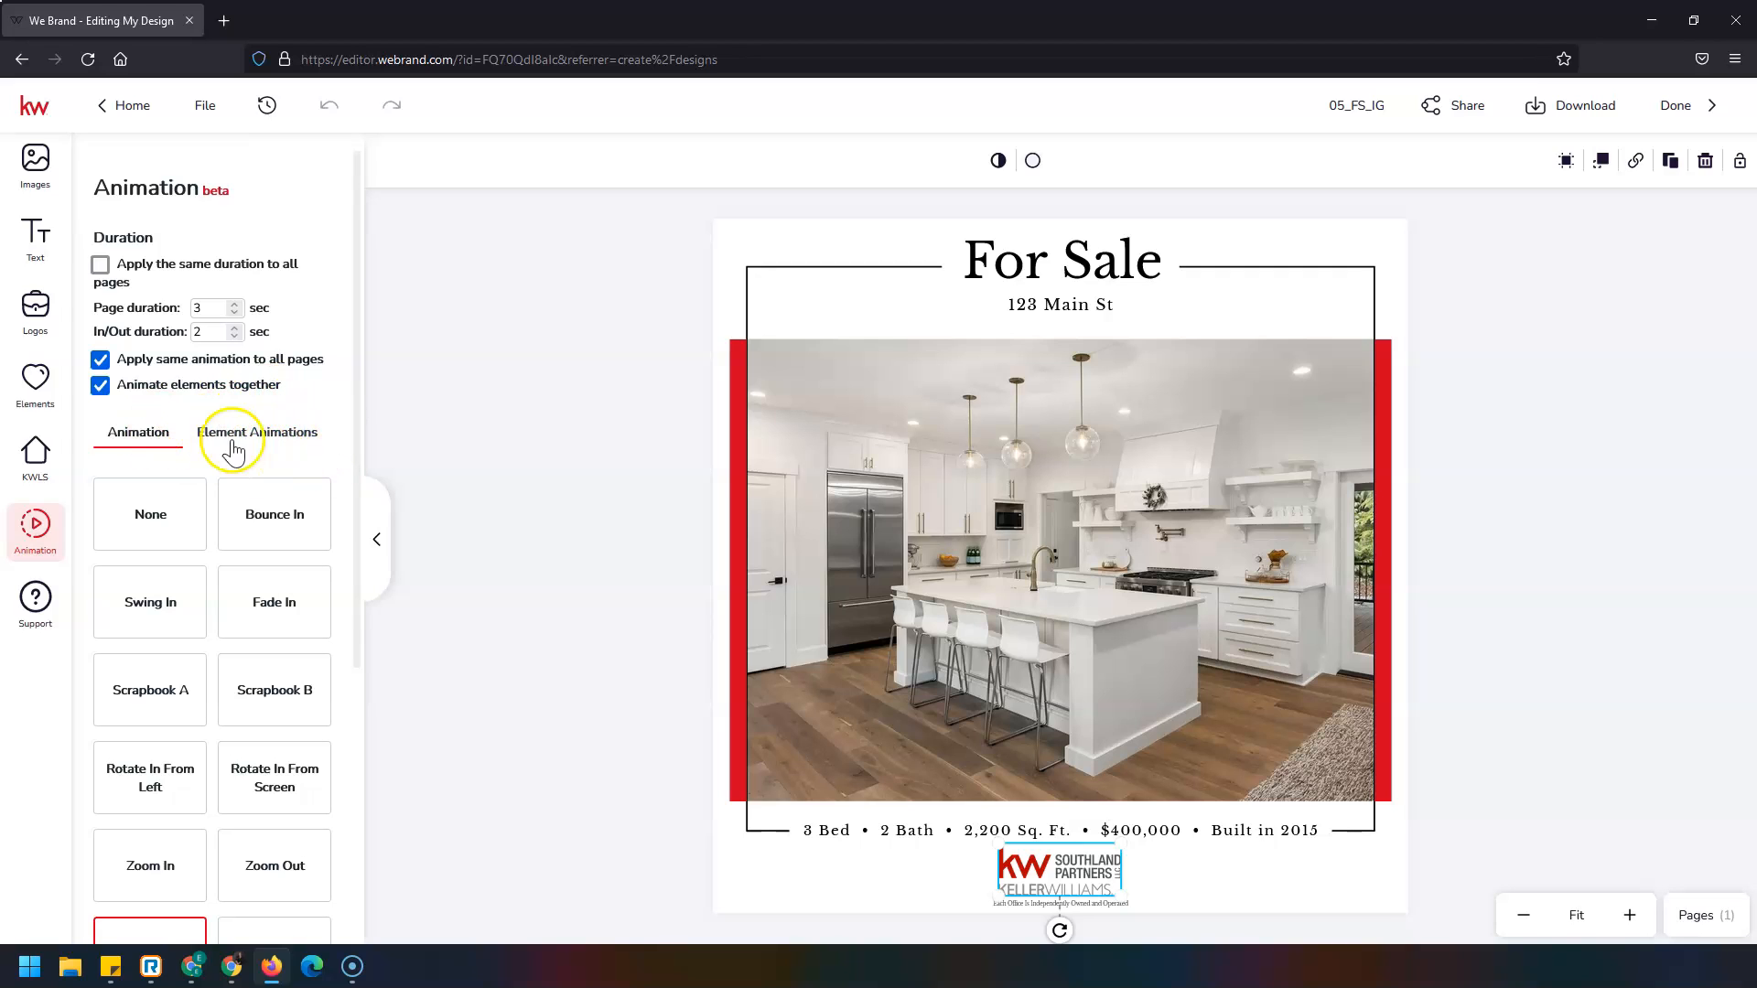
Untick the shared page animation, then give the For Sale heading Bounce In and the address Swing In.
left_click(191, 360)
left_click(303, 439)
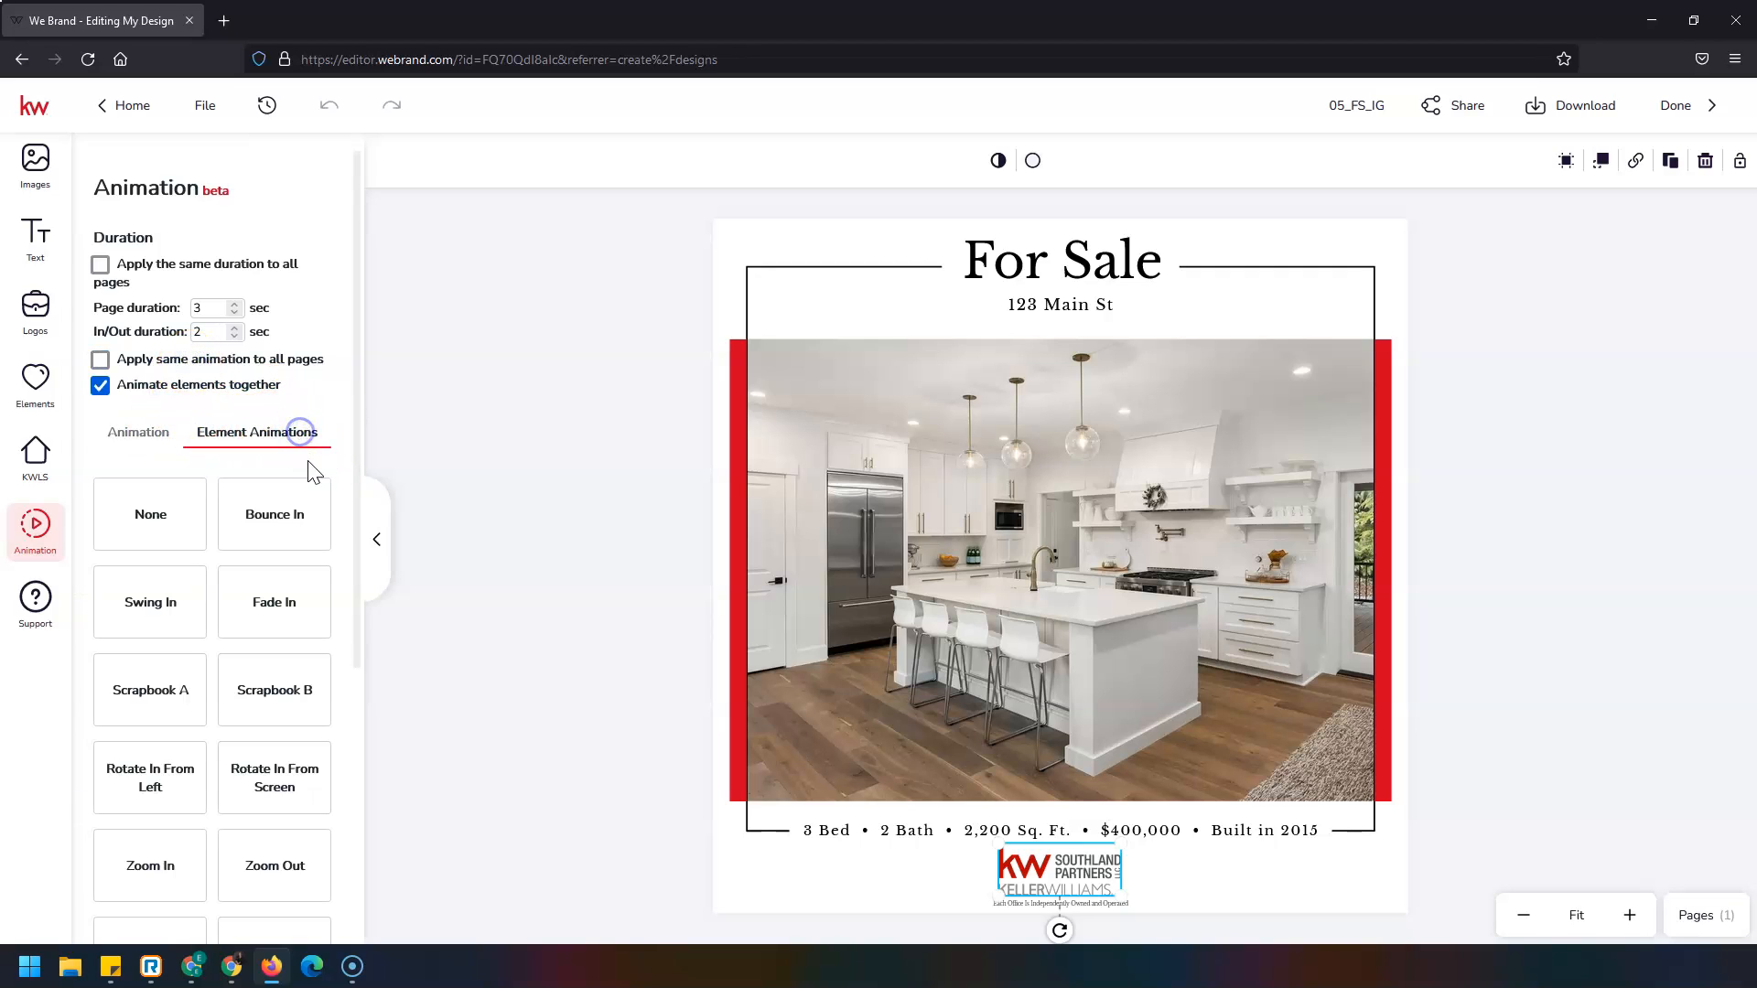
left_click(1082, 272)
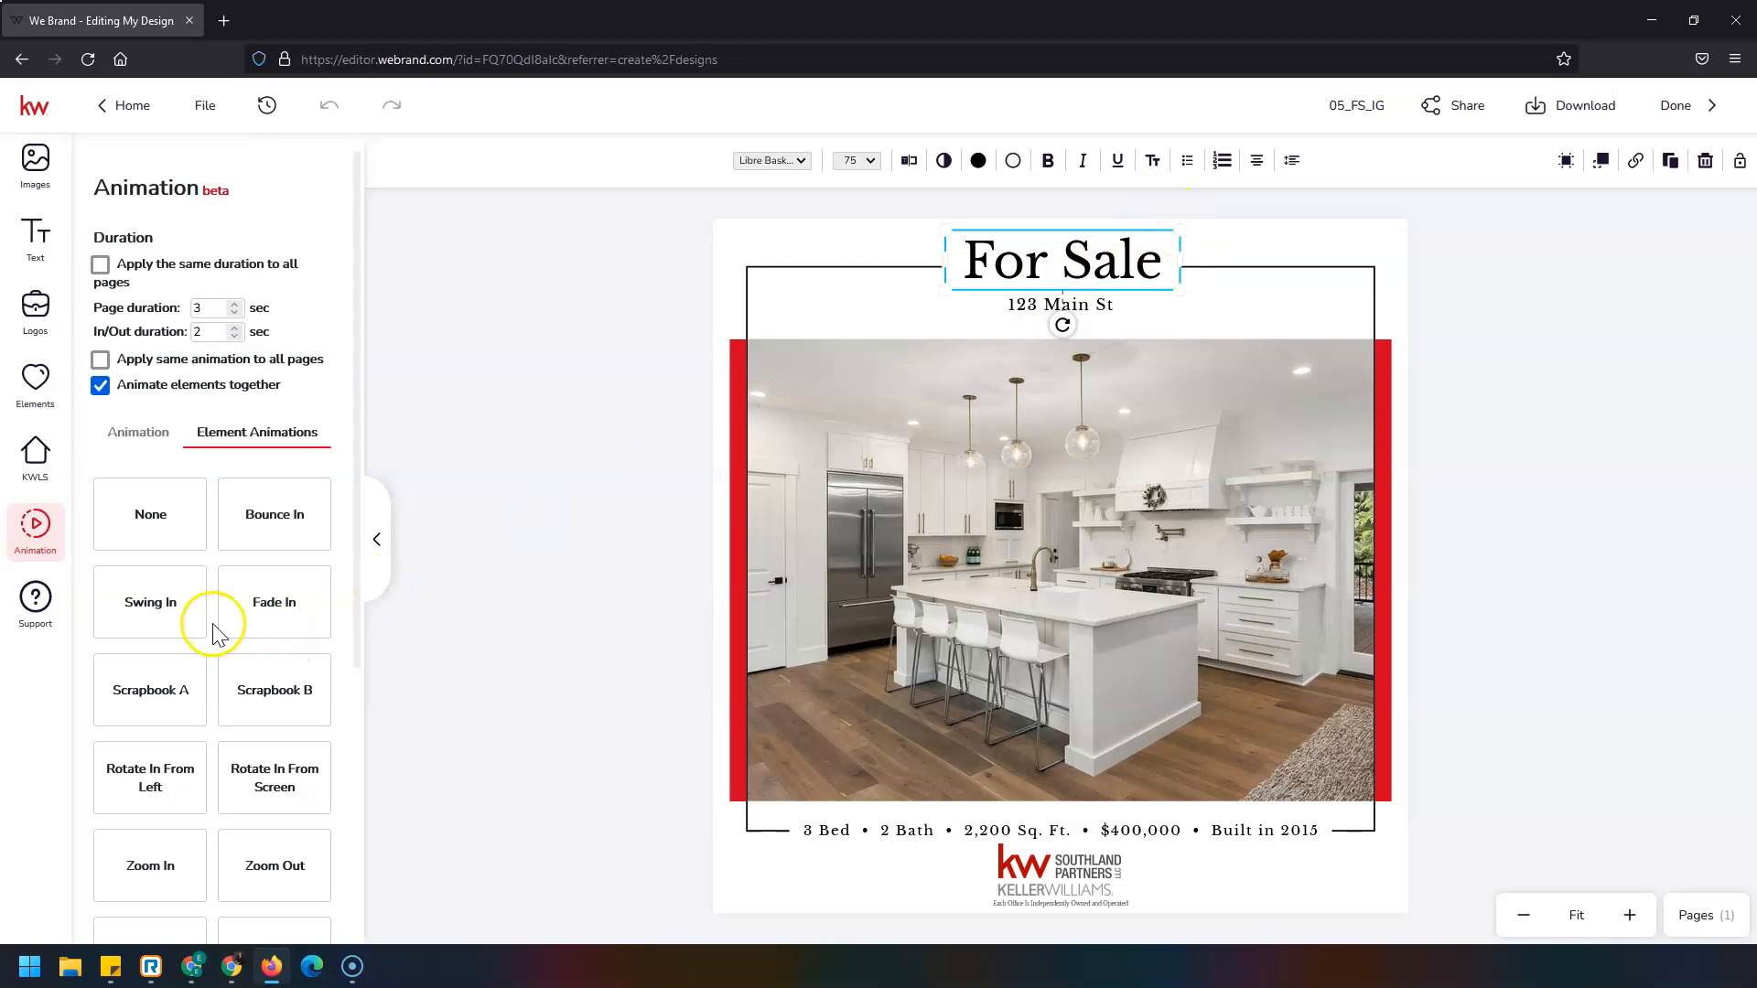
left_click(271, 520)
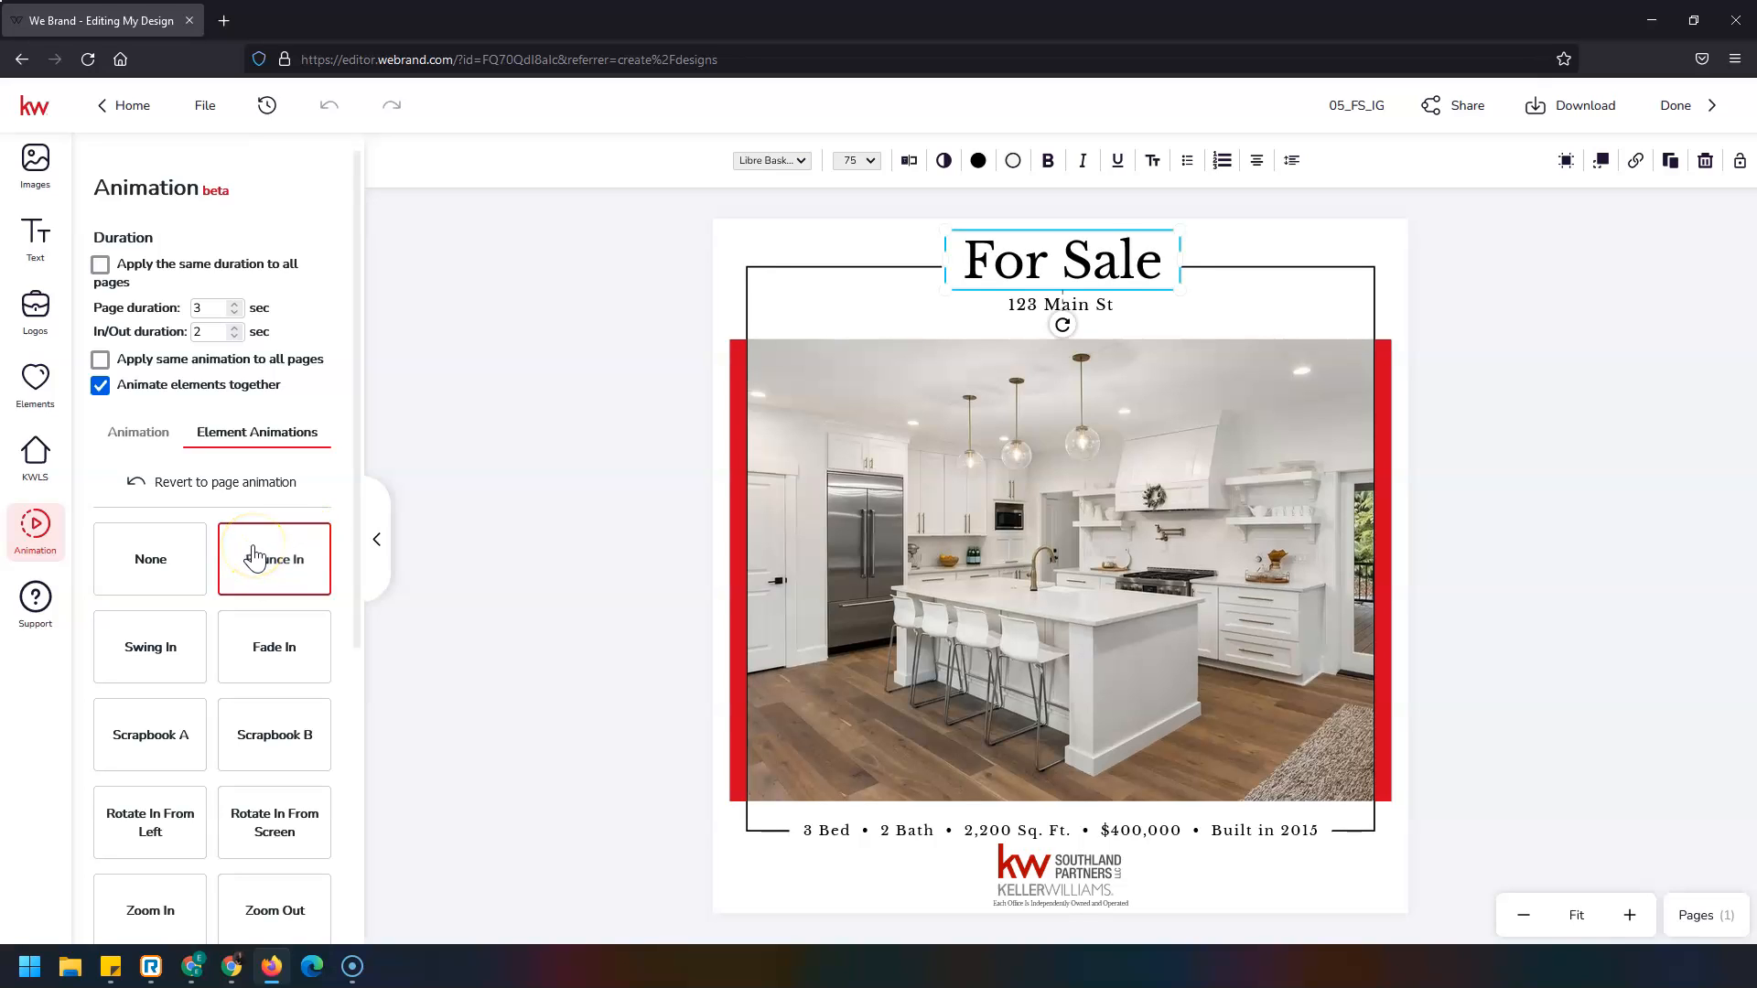
left_click(1032, 311)
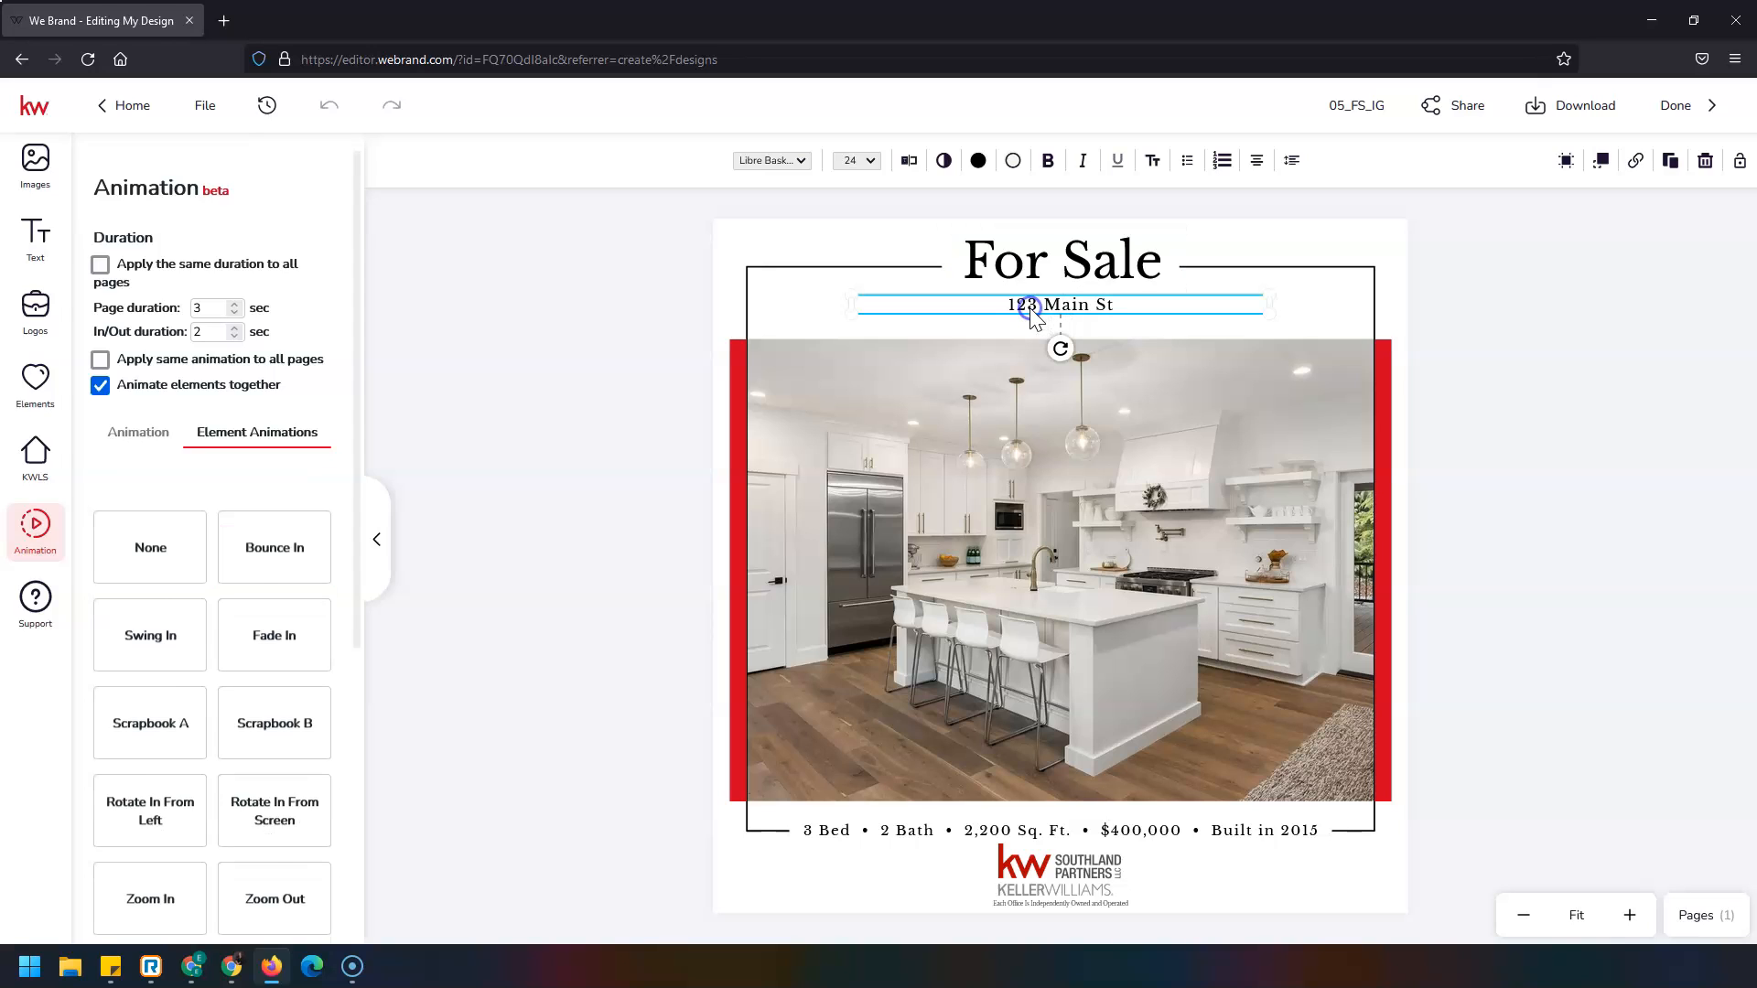
left_click(147, 606)
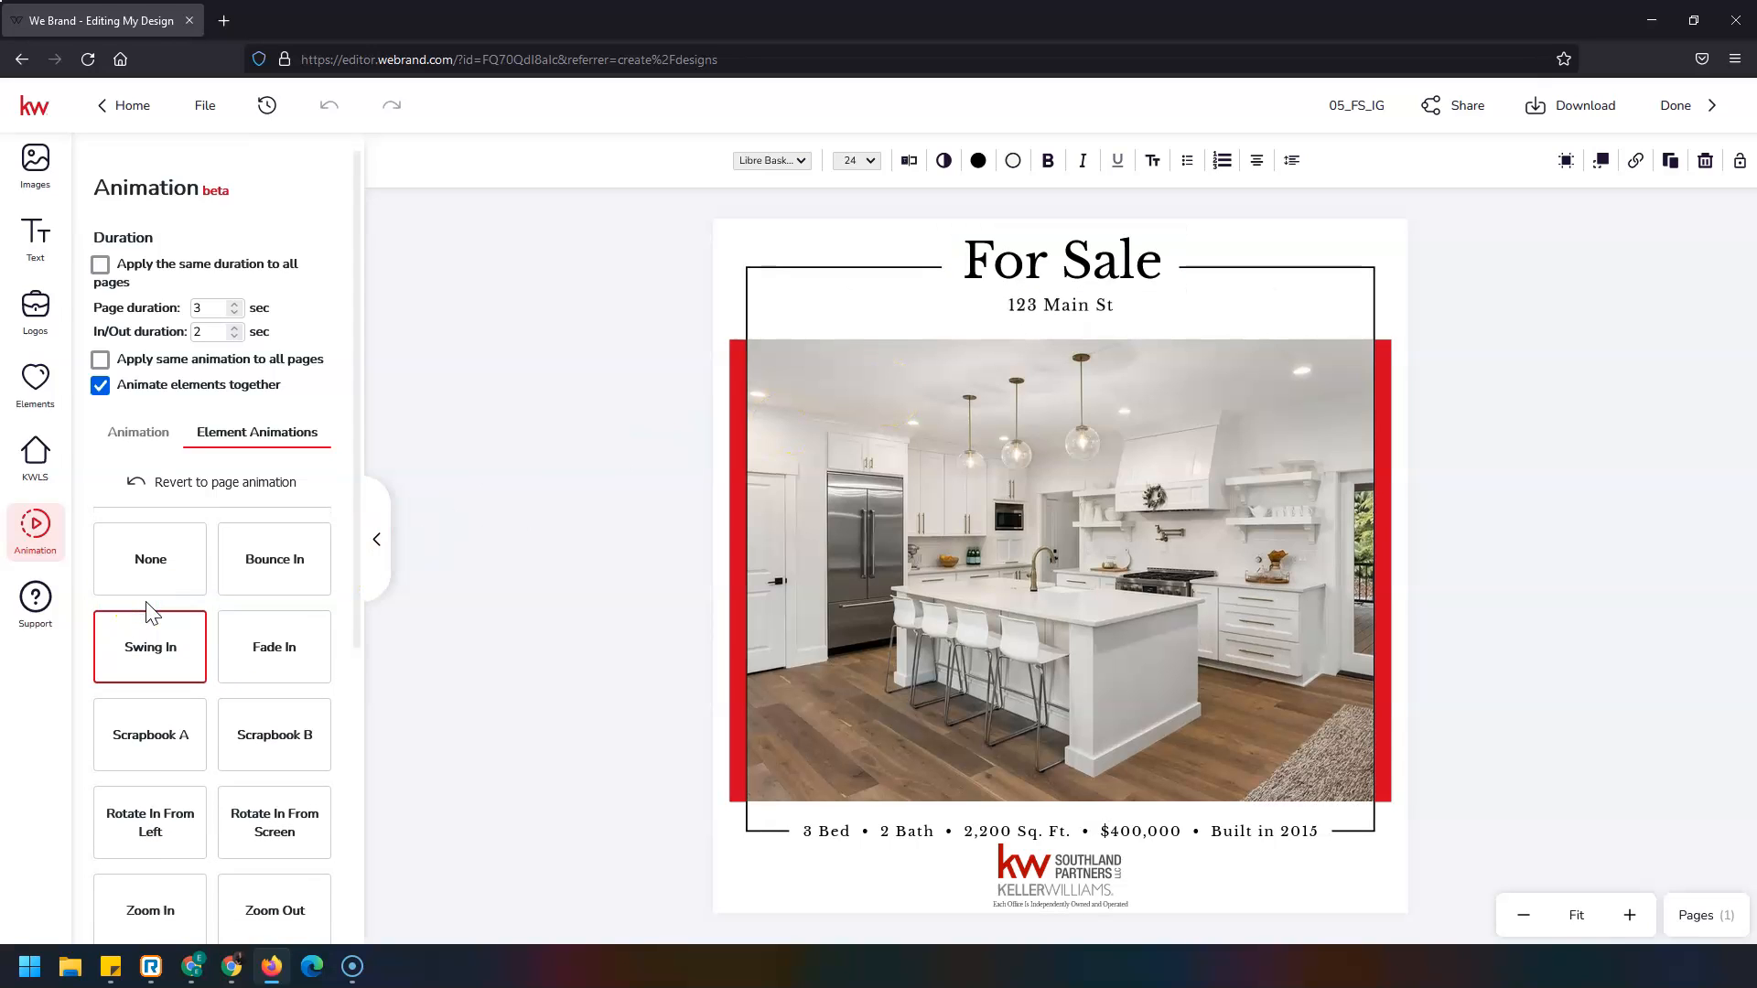
Animate the kitchen photo with Scrapbook B and the details line with Zoom Out.
left_click(112, 485)
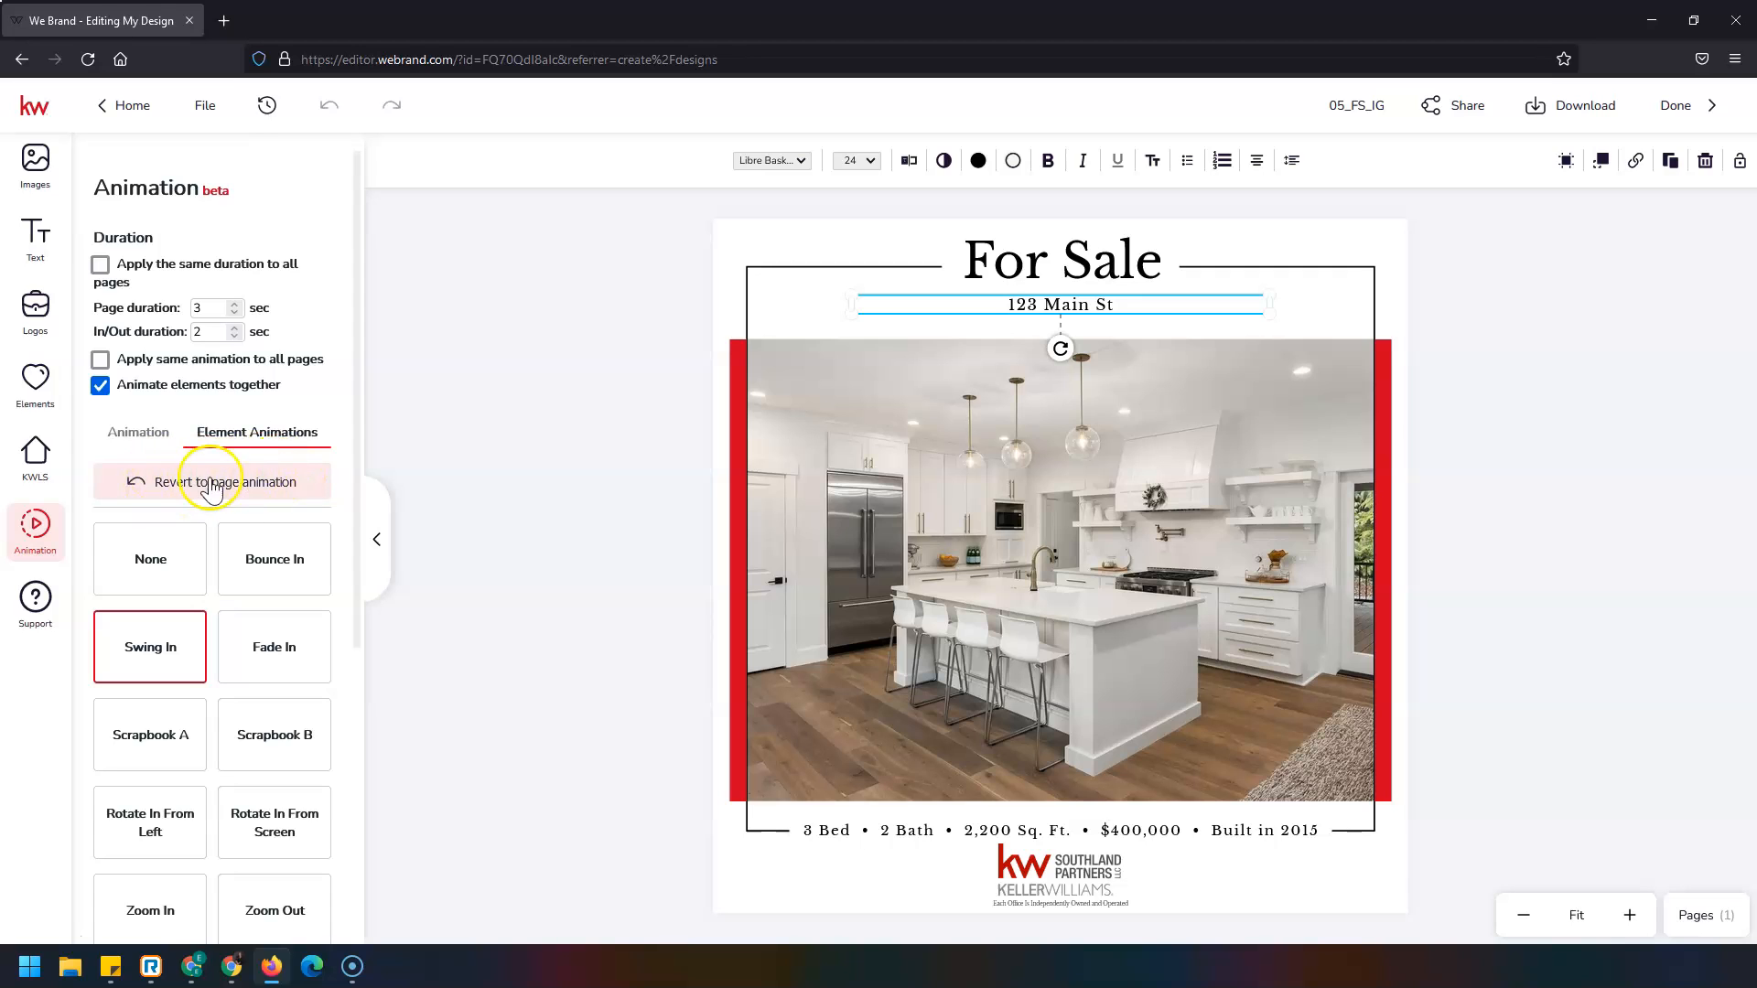
left_click(1066, 500)
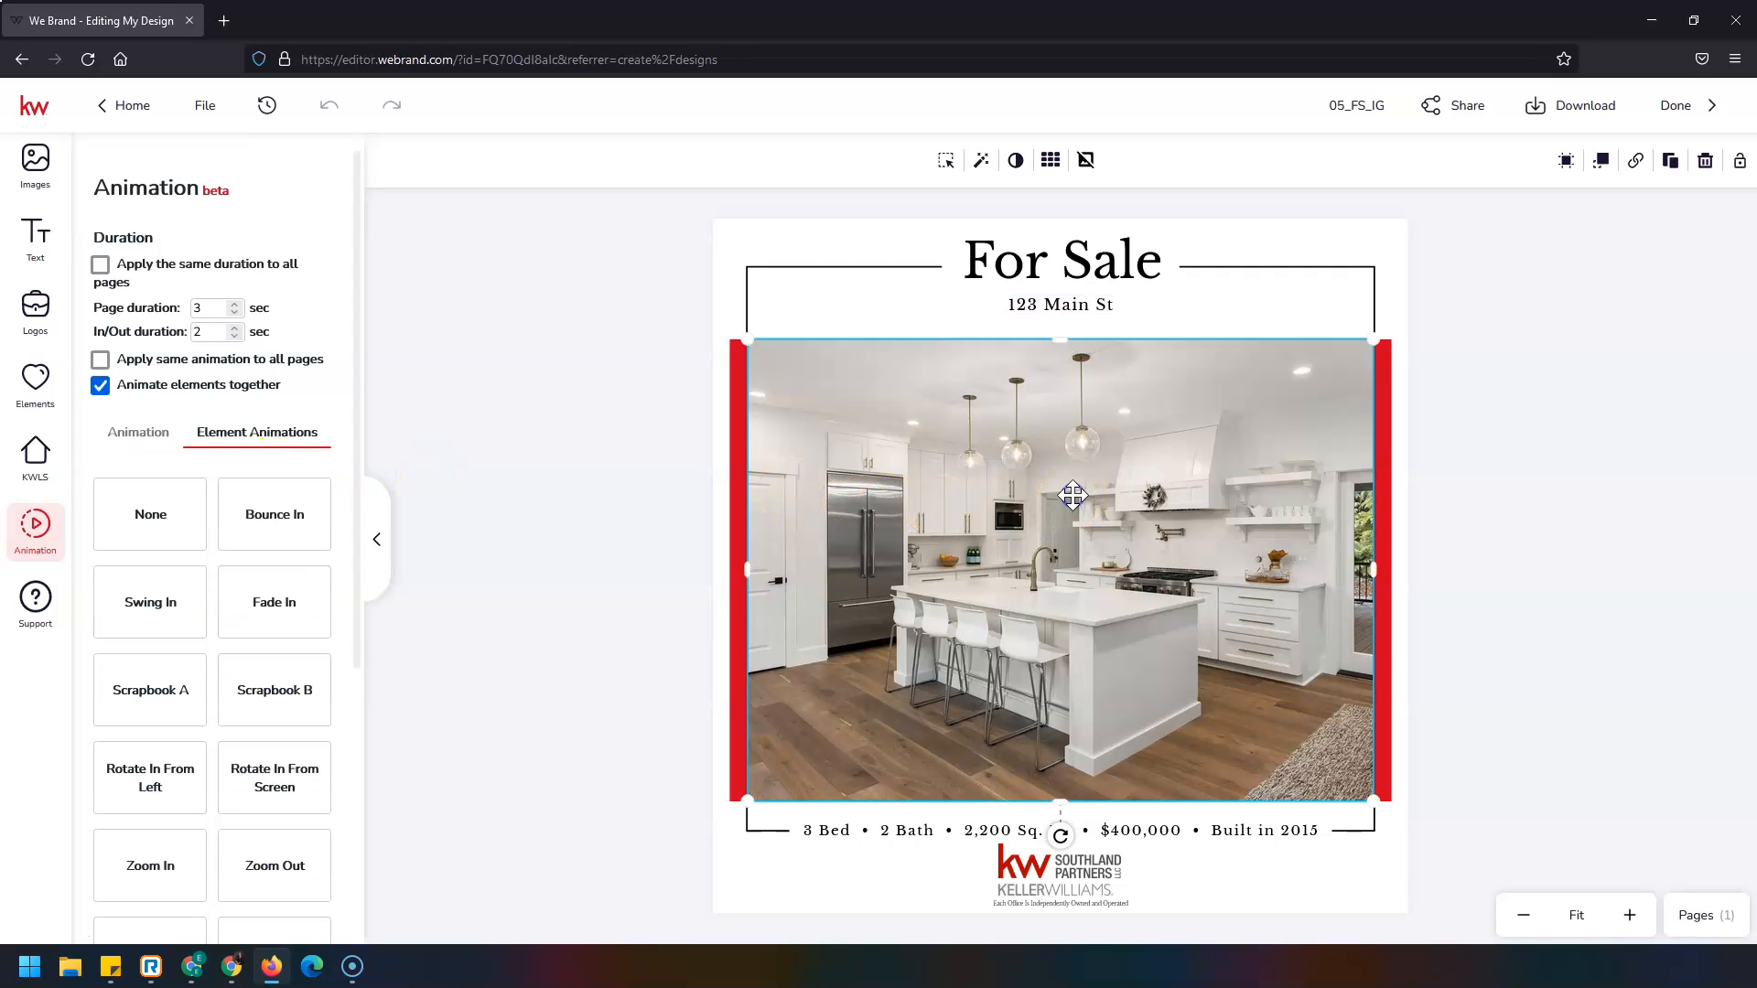
left_click(271, 703)
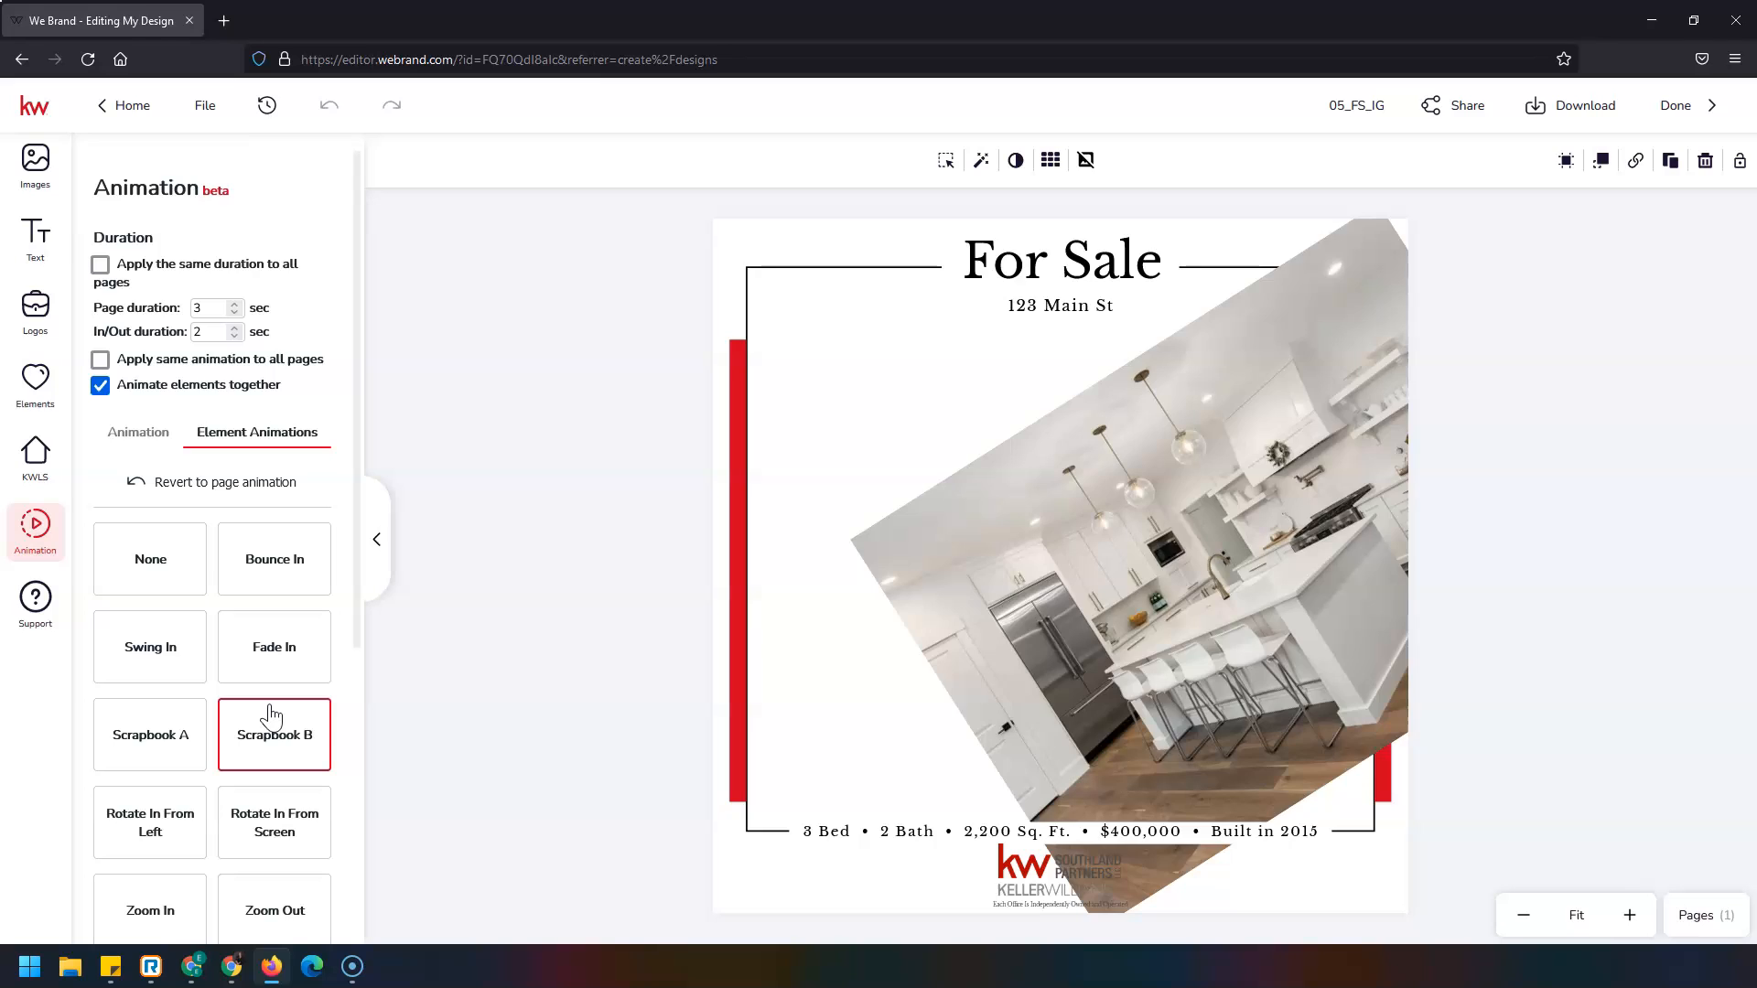
left_click(830, 829)
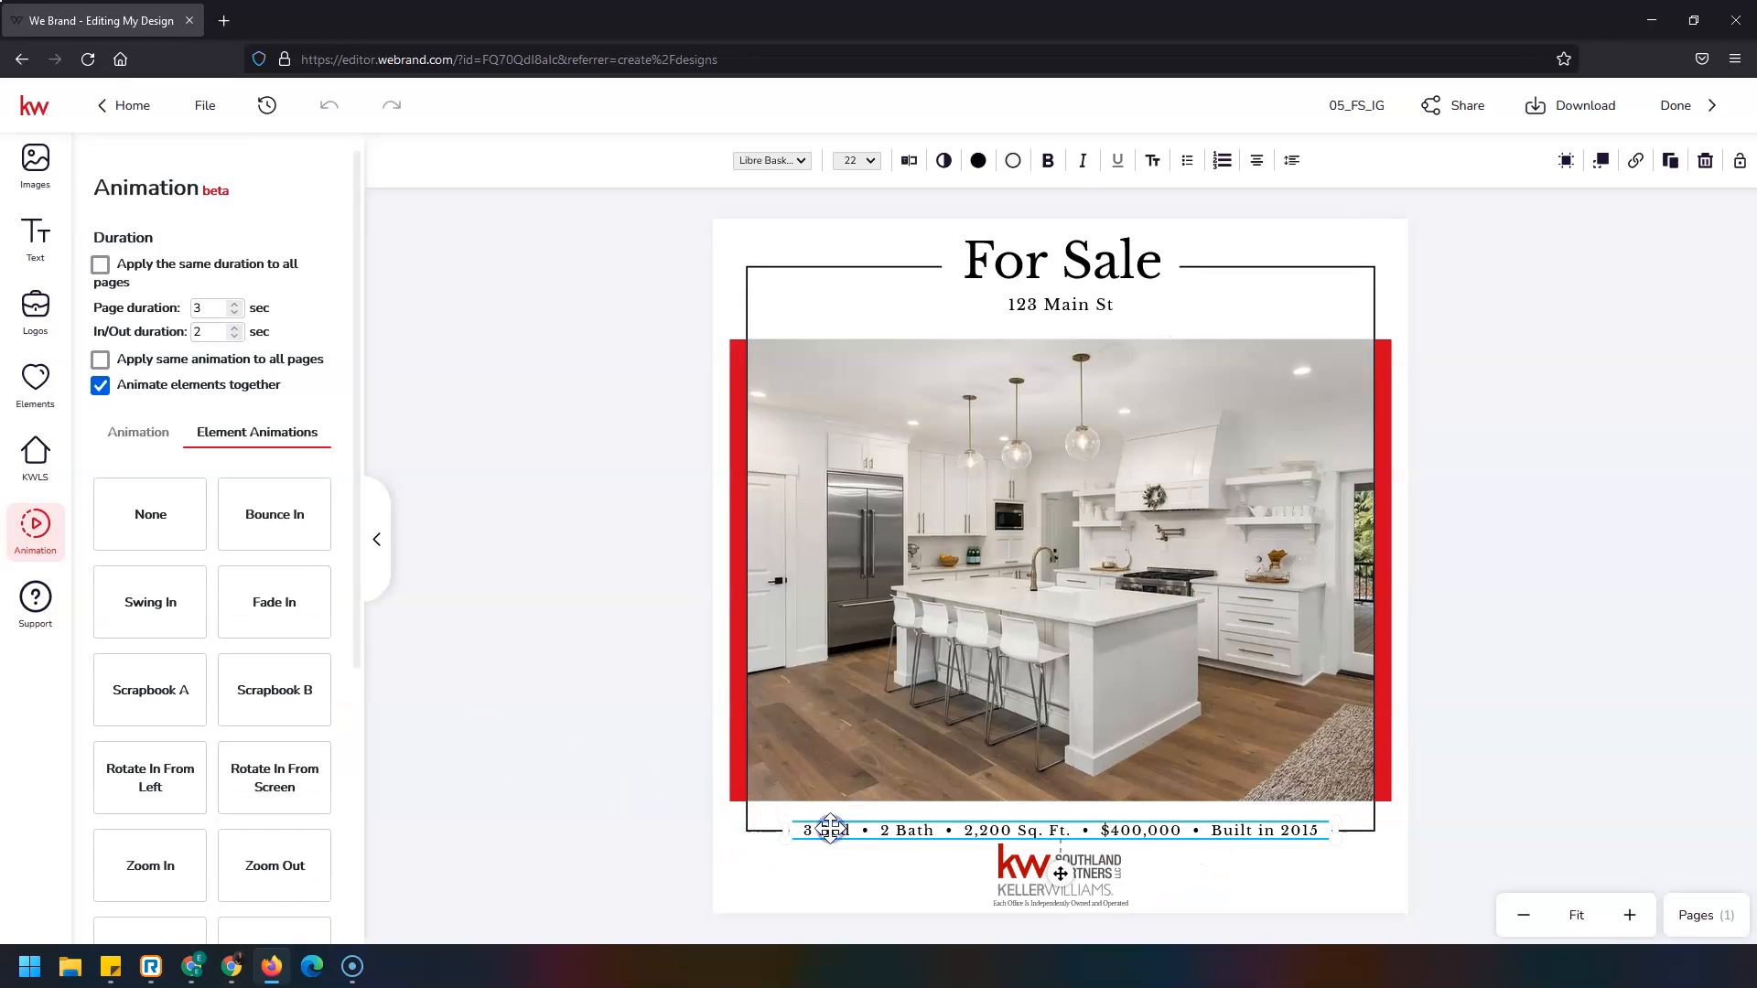
left_click(280, 874)
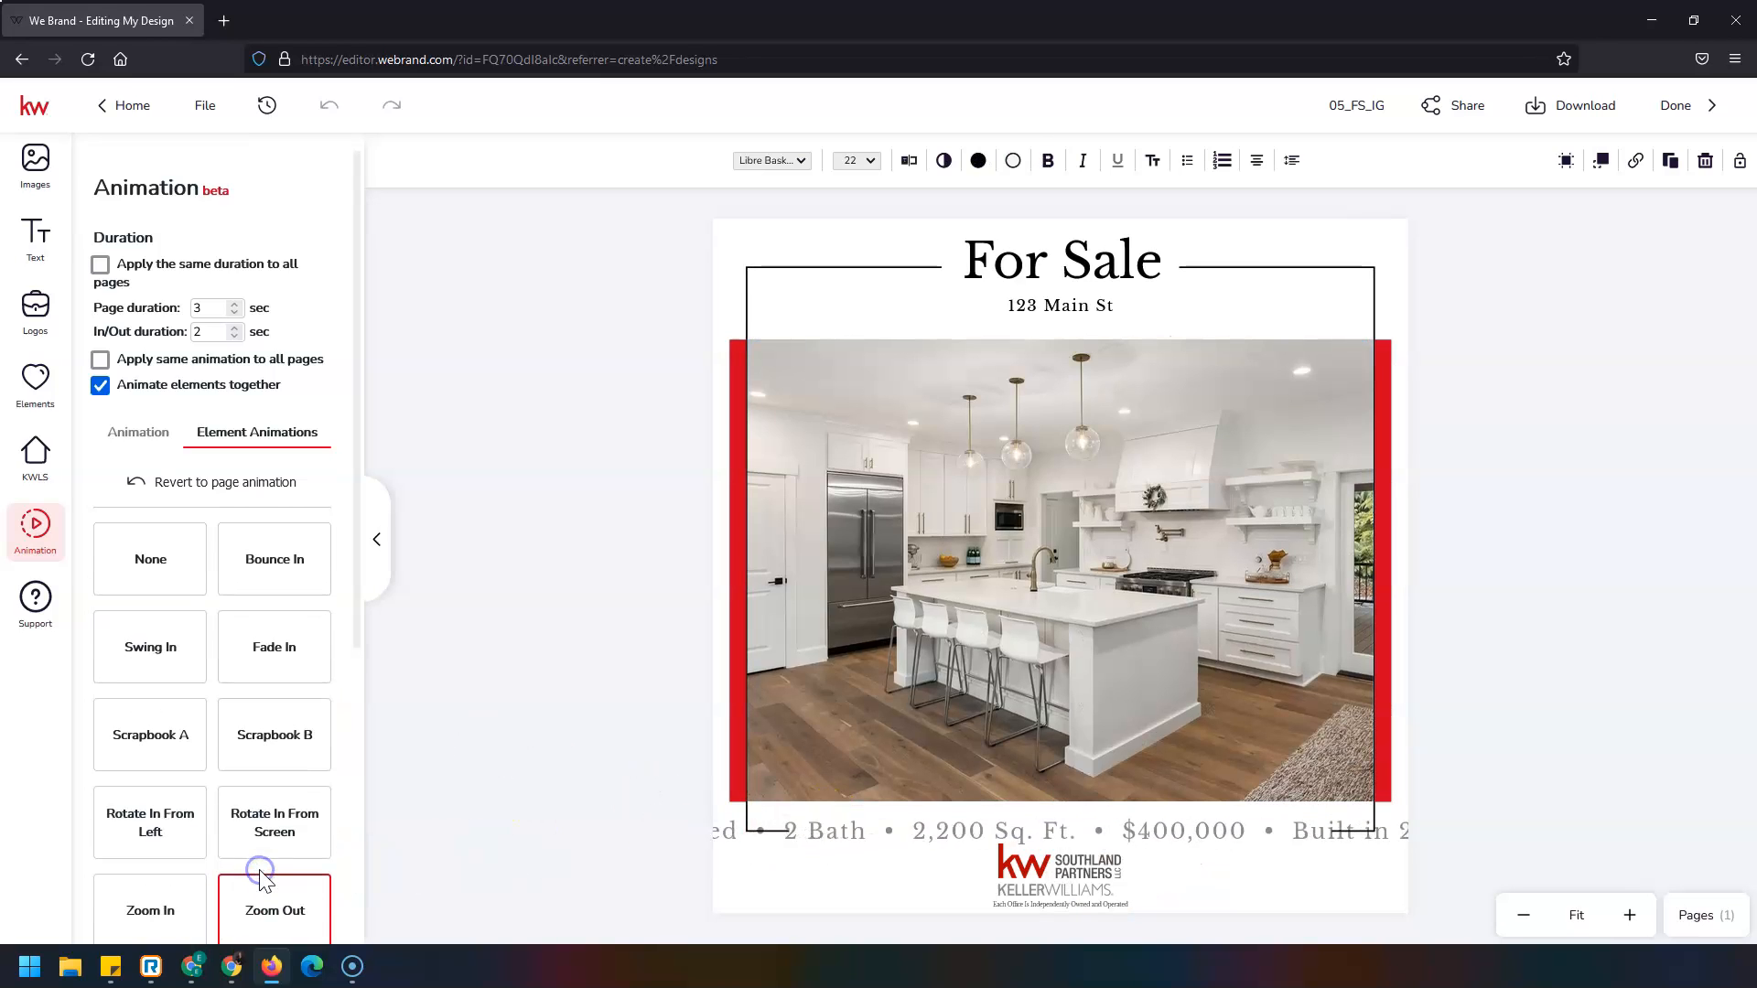
left_click(1077, 867)
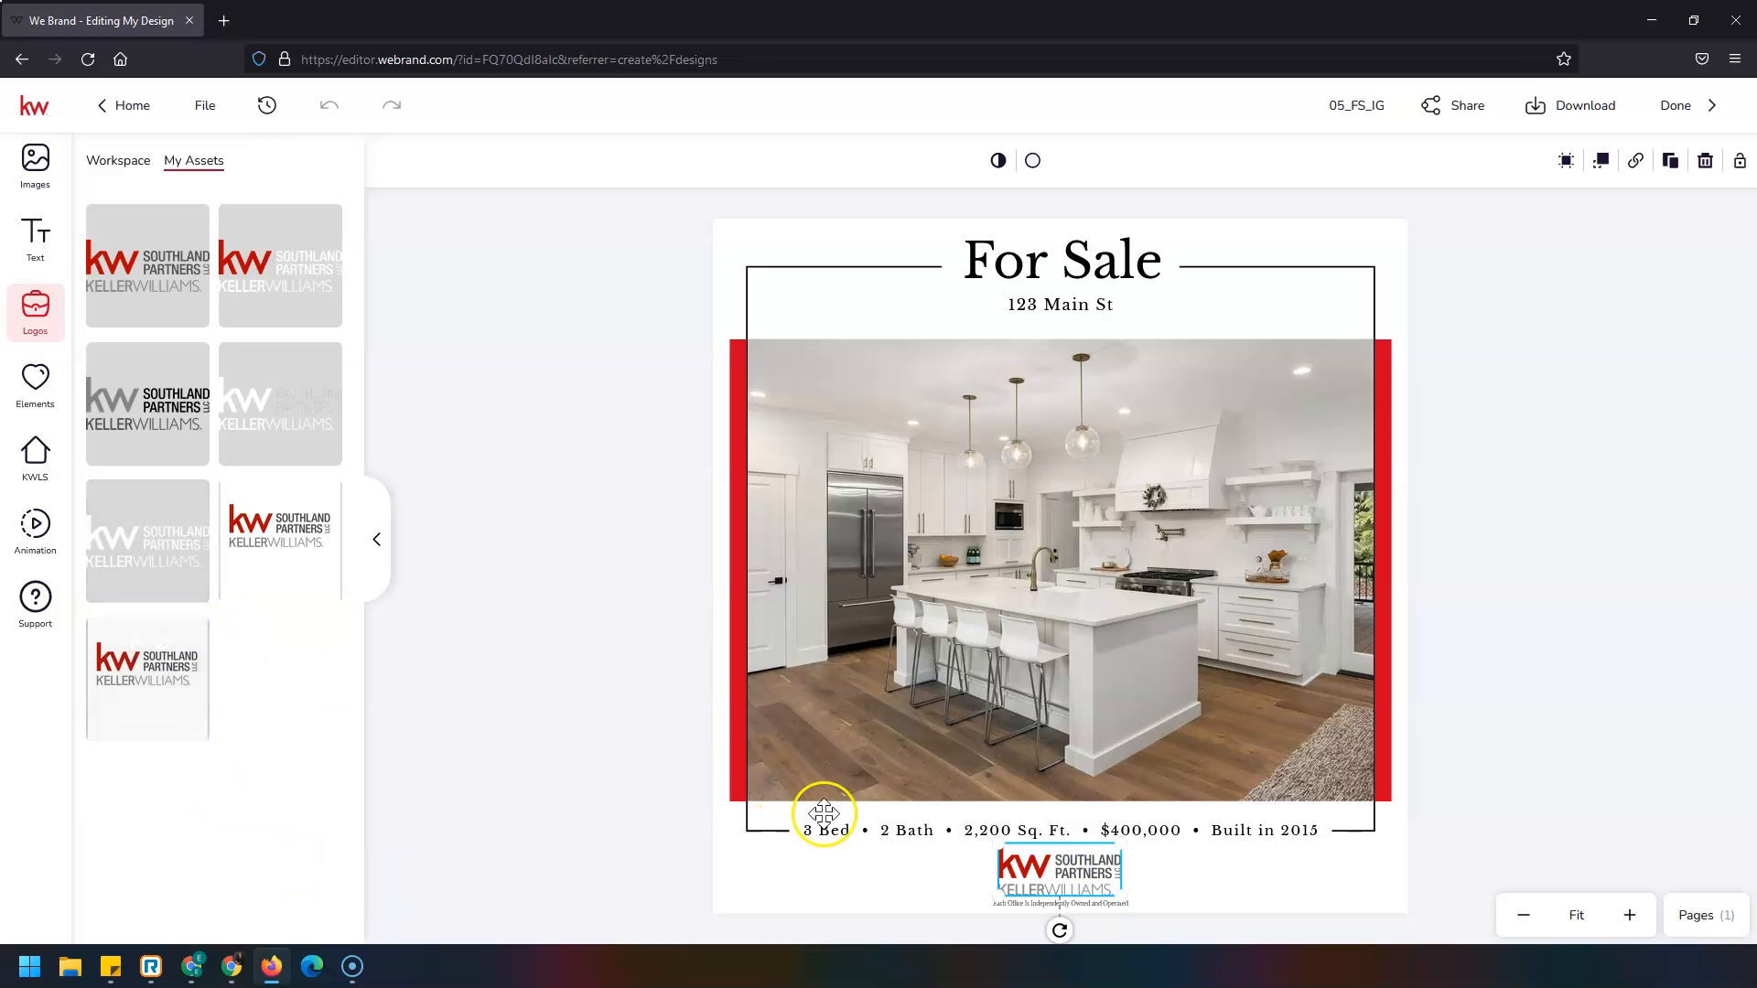
Give the logo a Tilt In element animation.
left_click(37, 535)
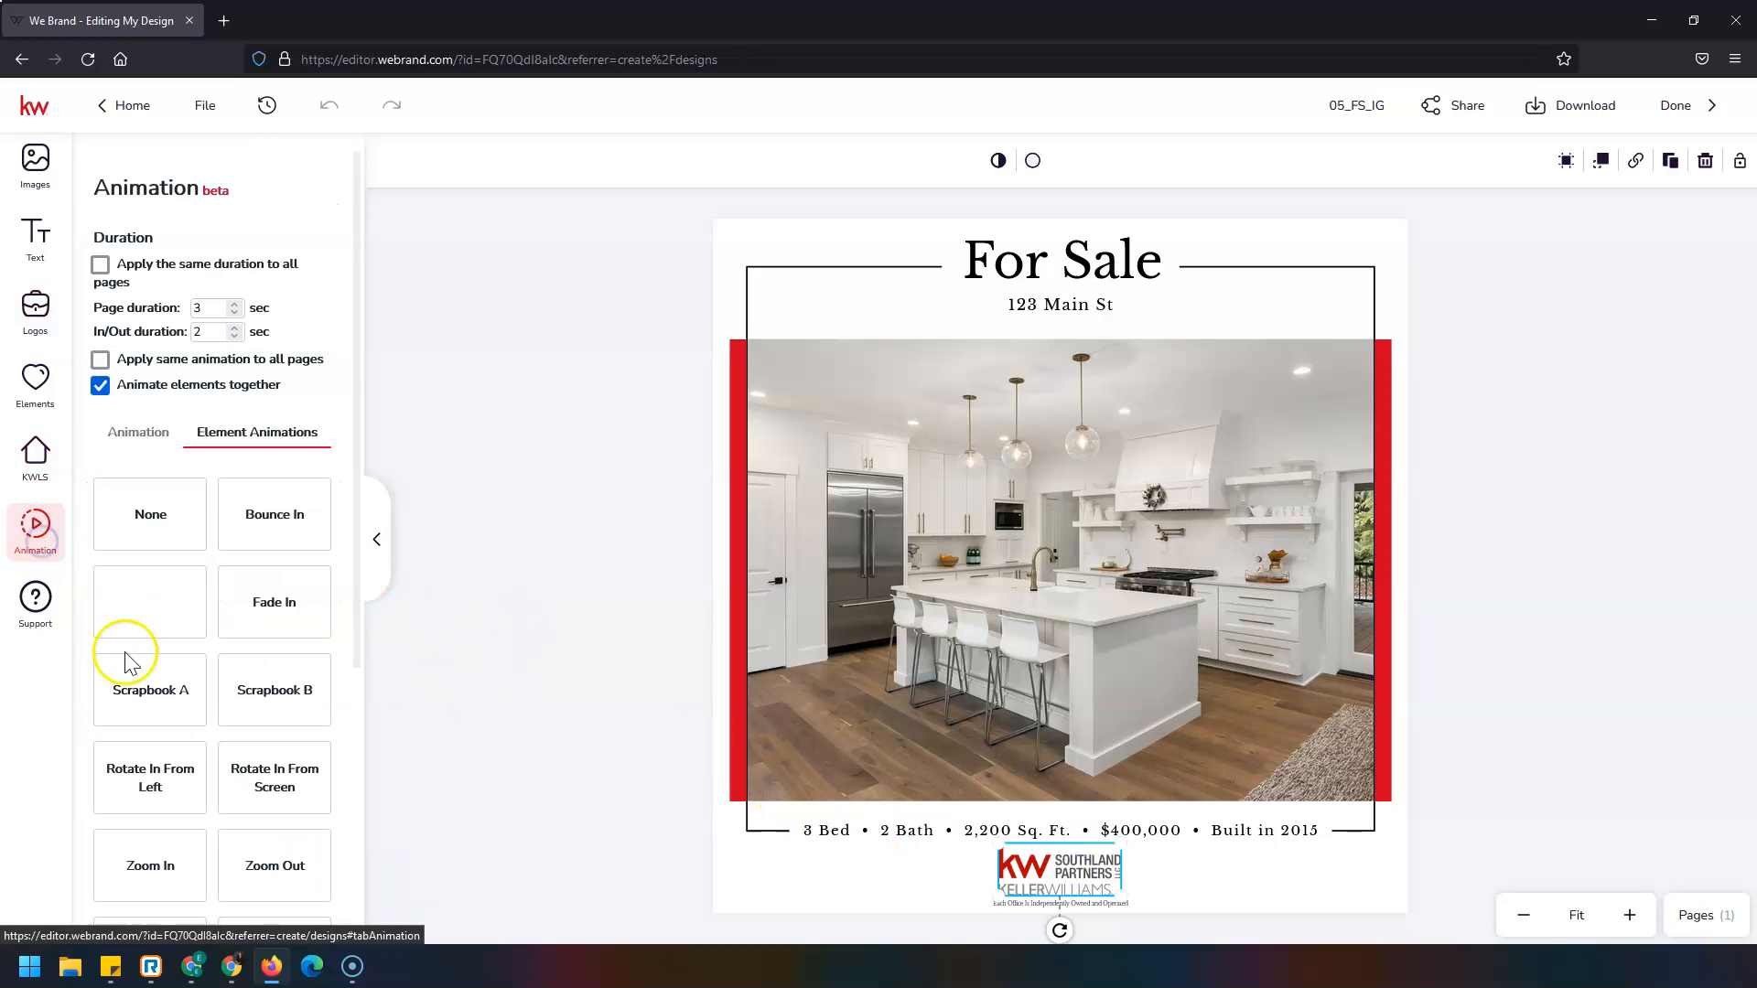
scroll(188, 842, "down", 3)
left_click(152, 823)
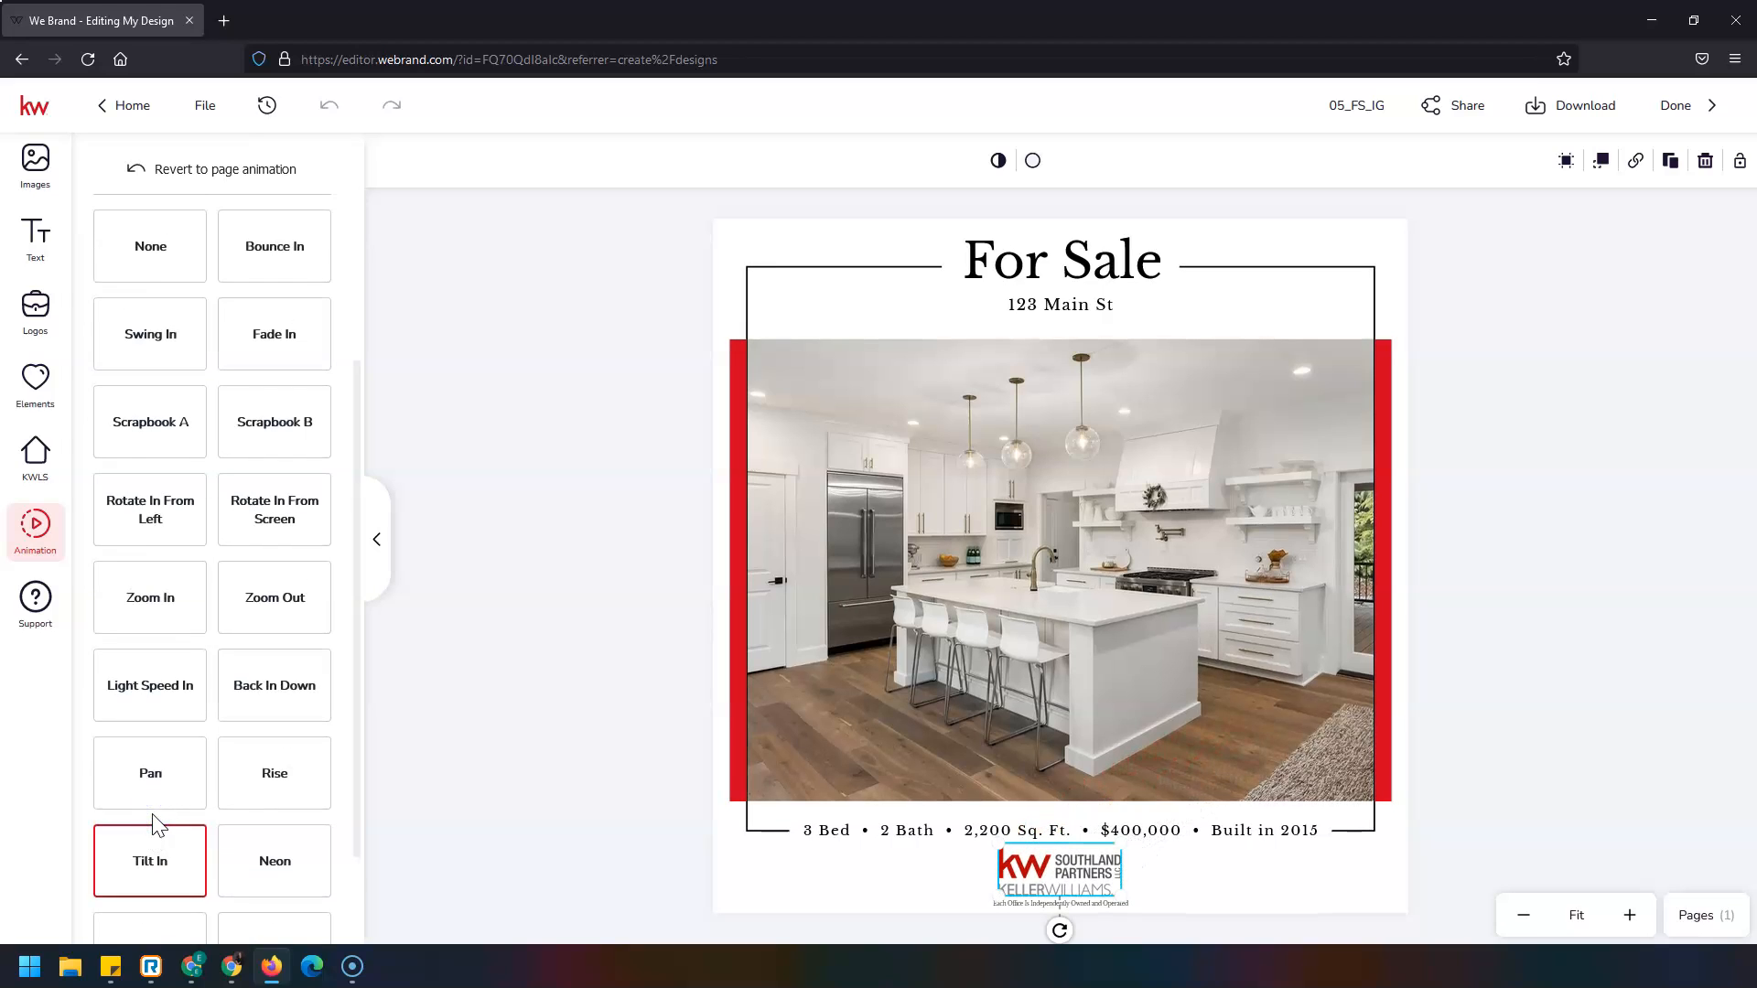
Set the page duration to 5 seconds.
scroll(248, 778, "up", 3)
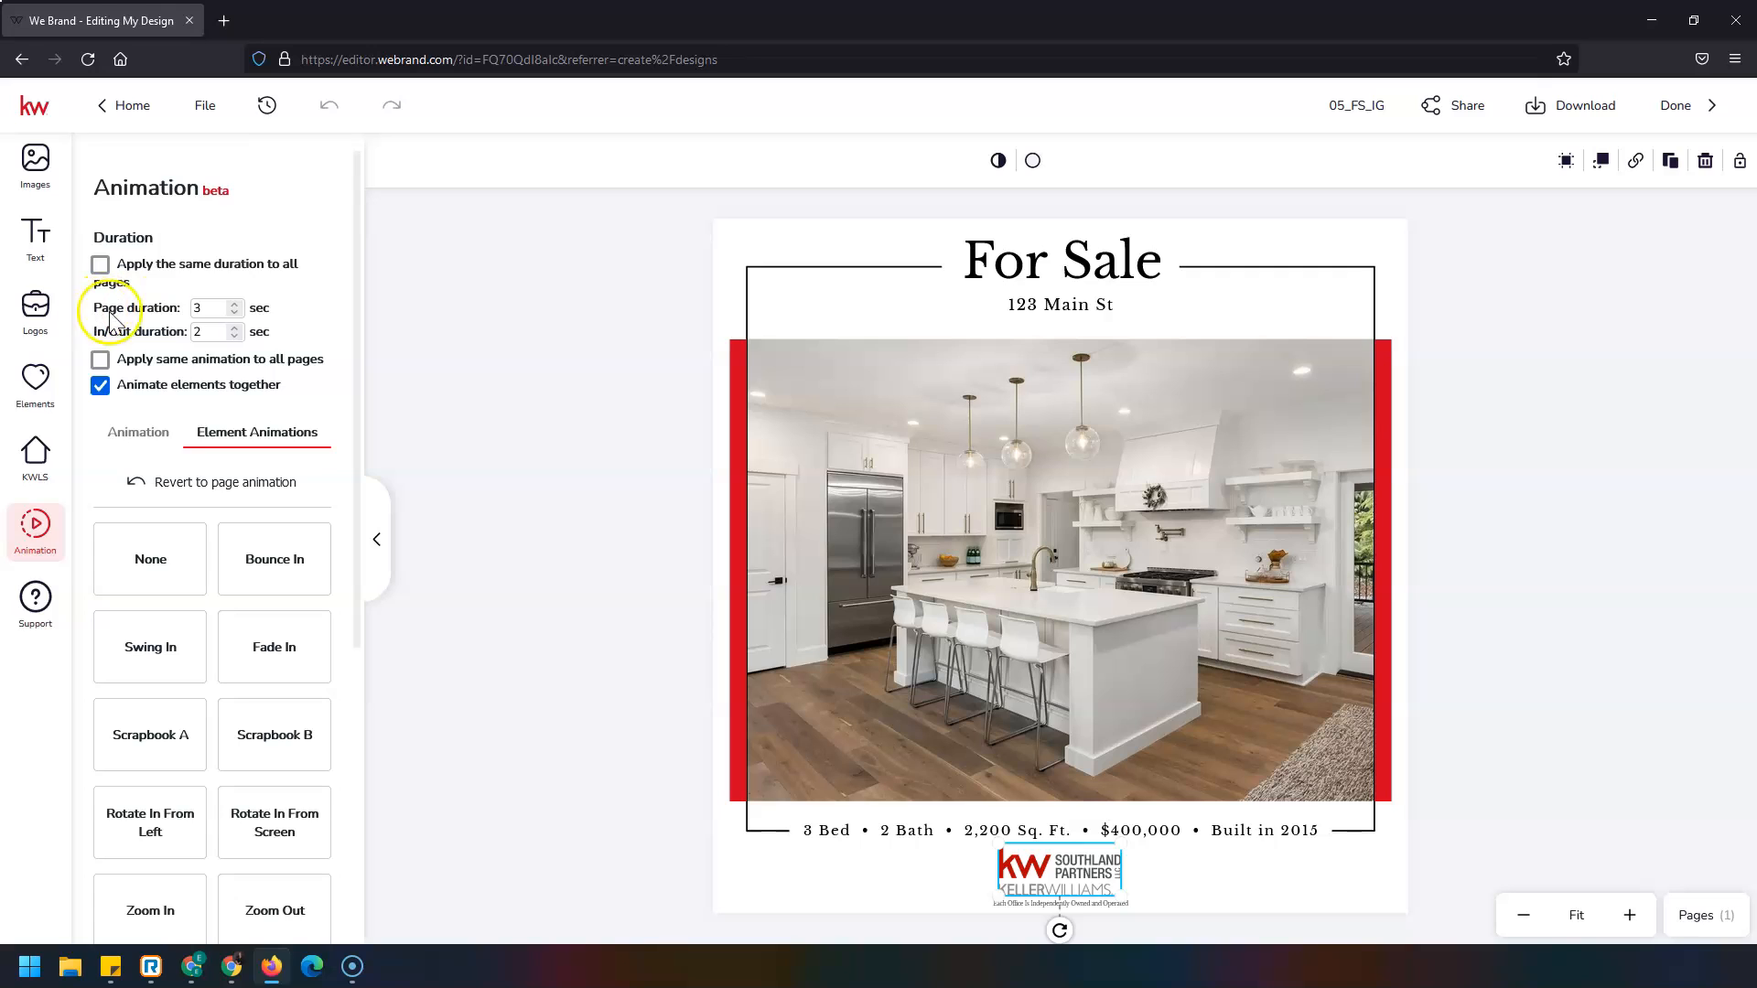
left_click(235, 313)
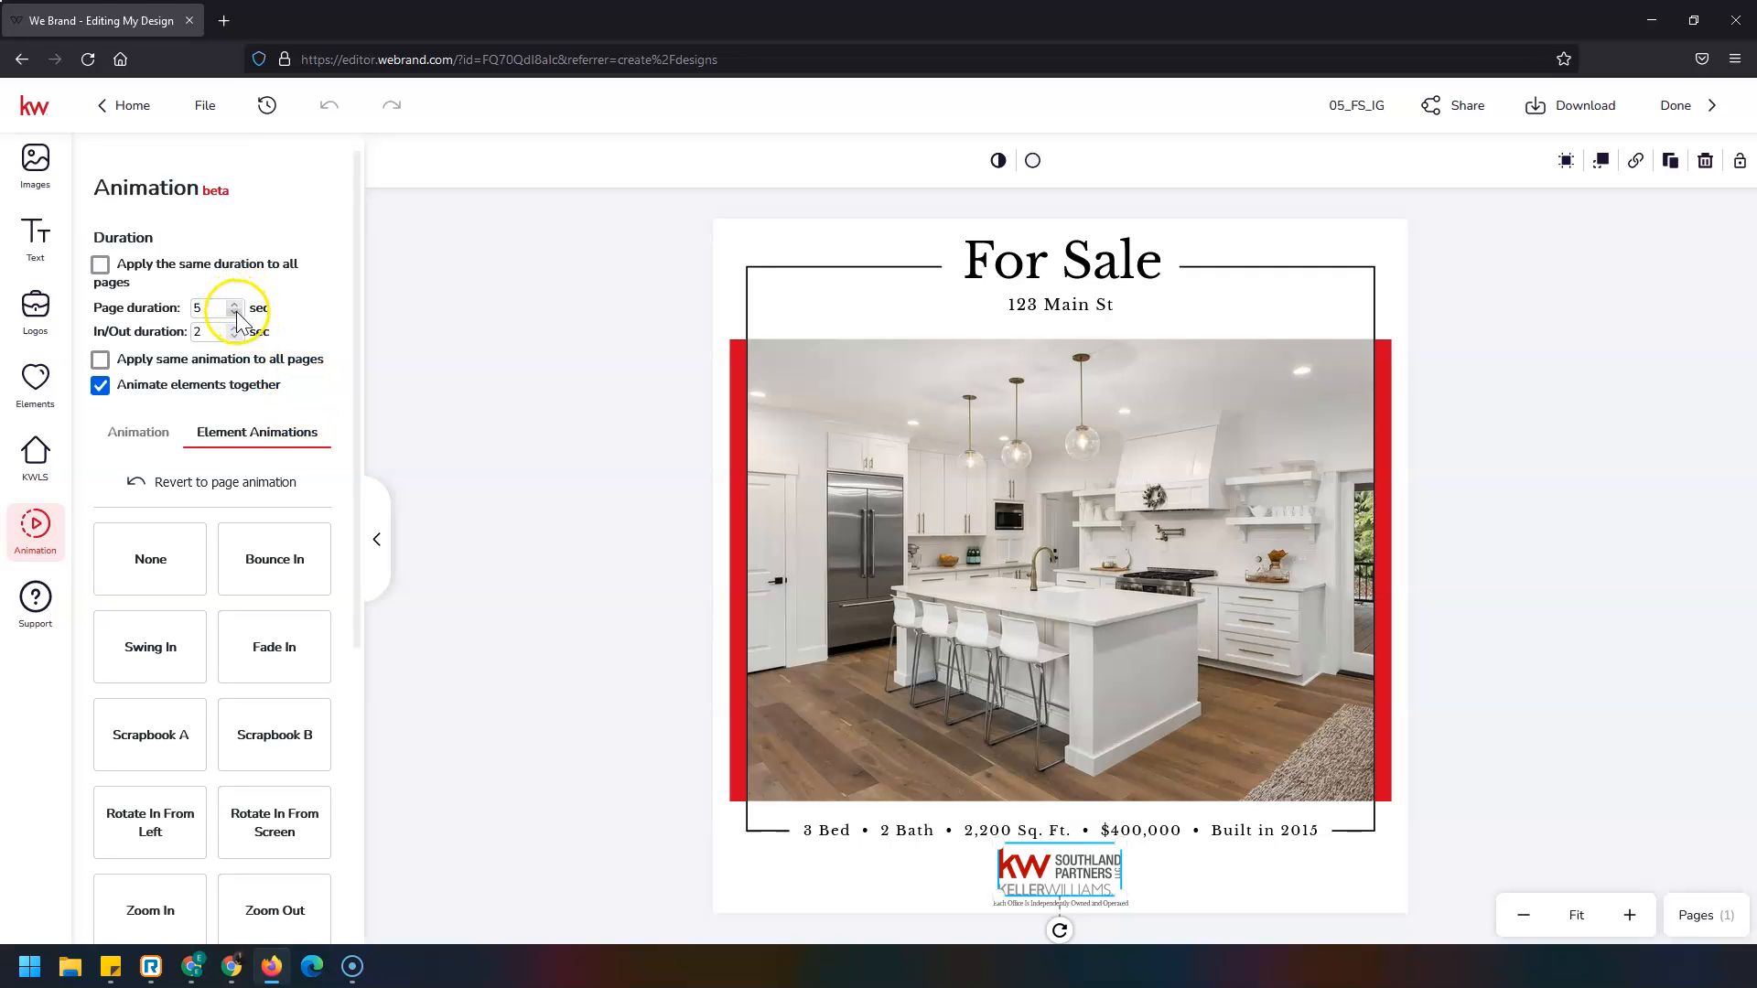
left_click(202, 309)
Save the For Sale design from the File menu and open the Download options panel.
left_click(216, 108)
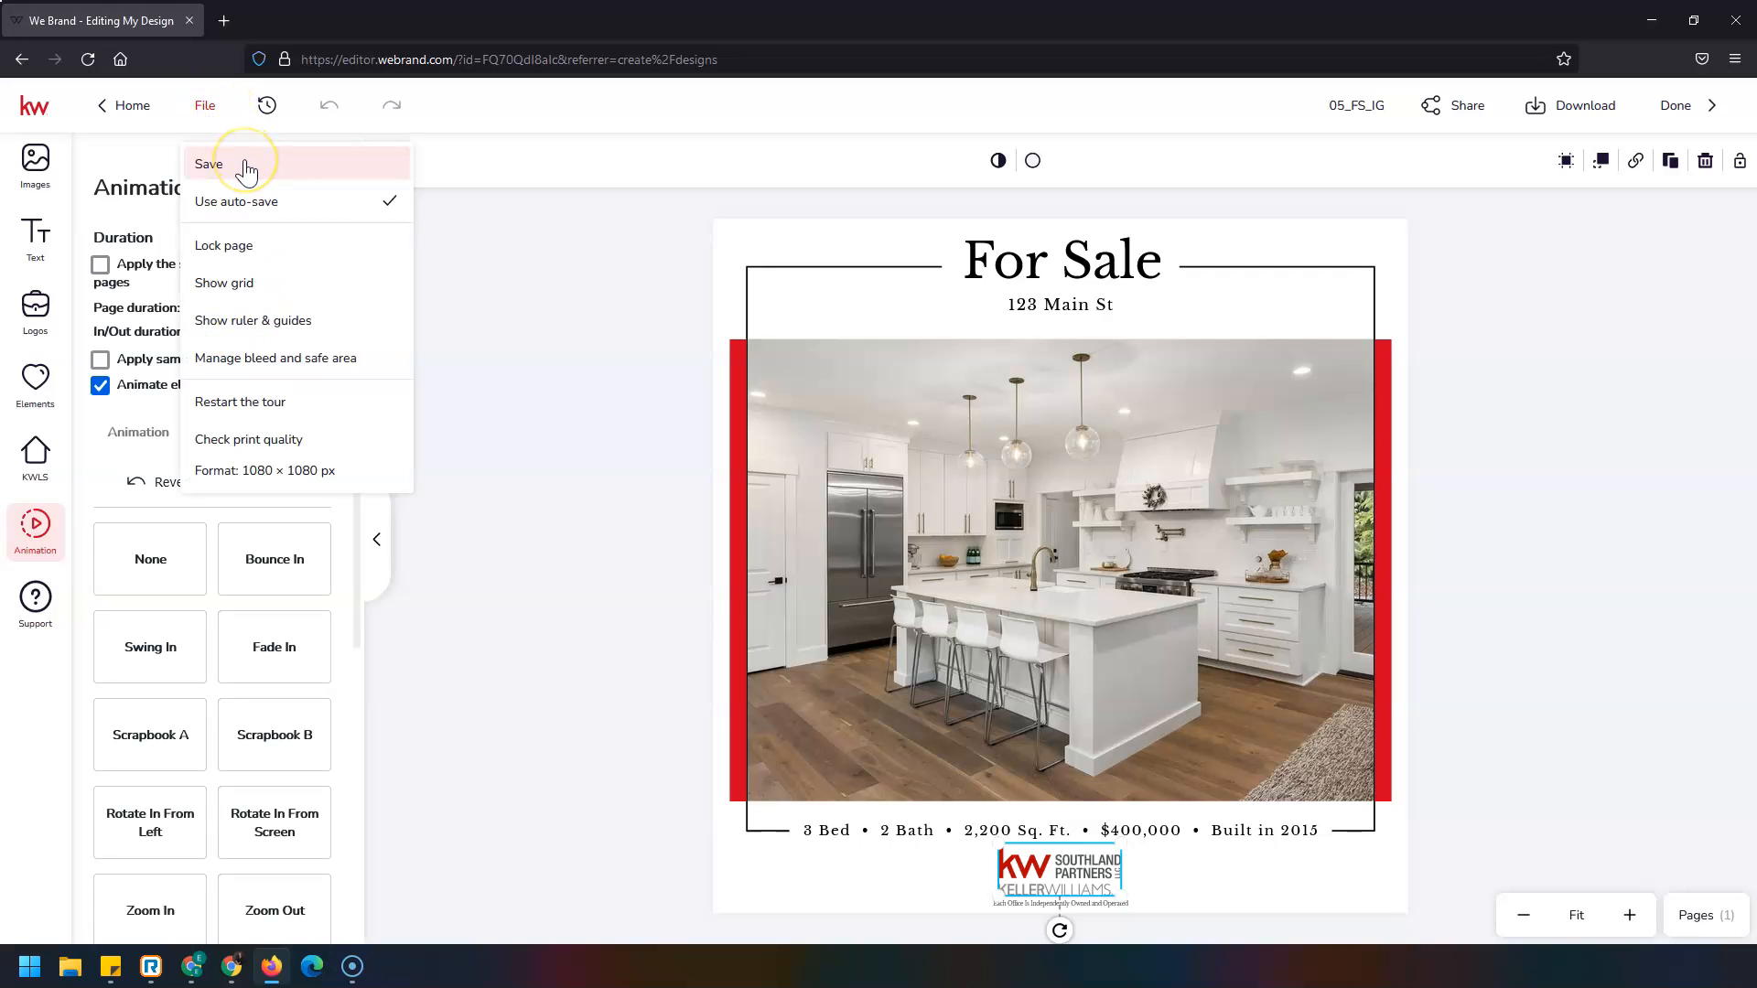
left_click(1341, 105)
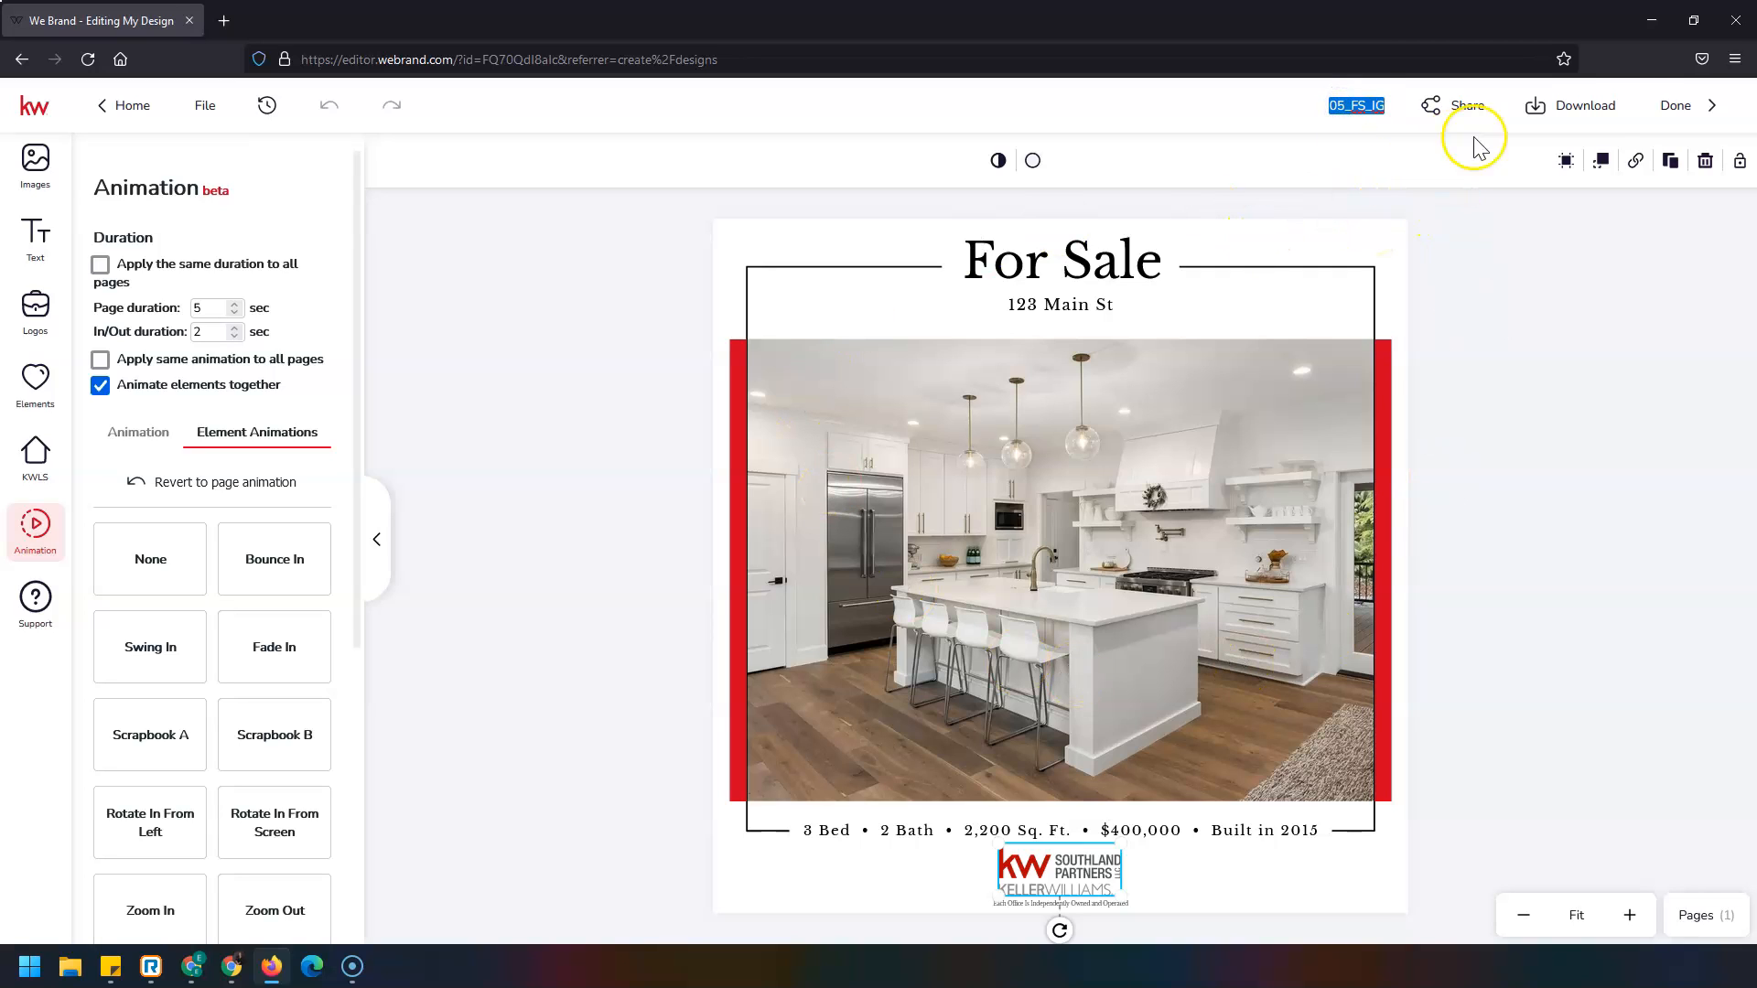
left_click(1586, 106)
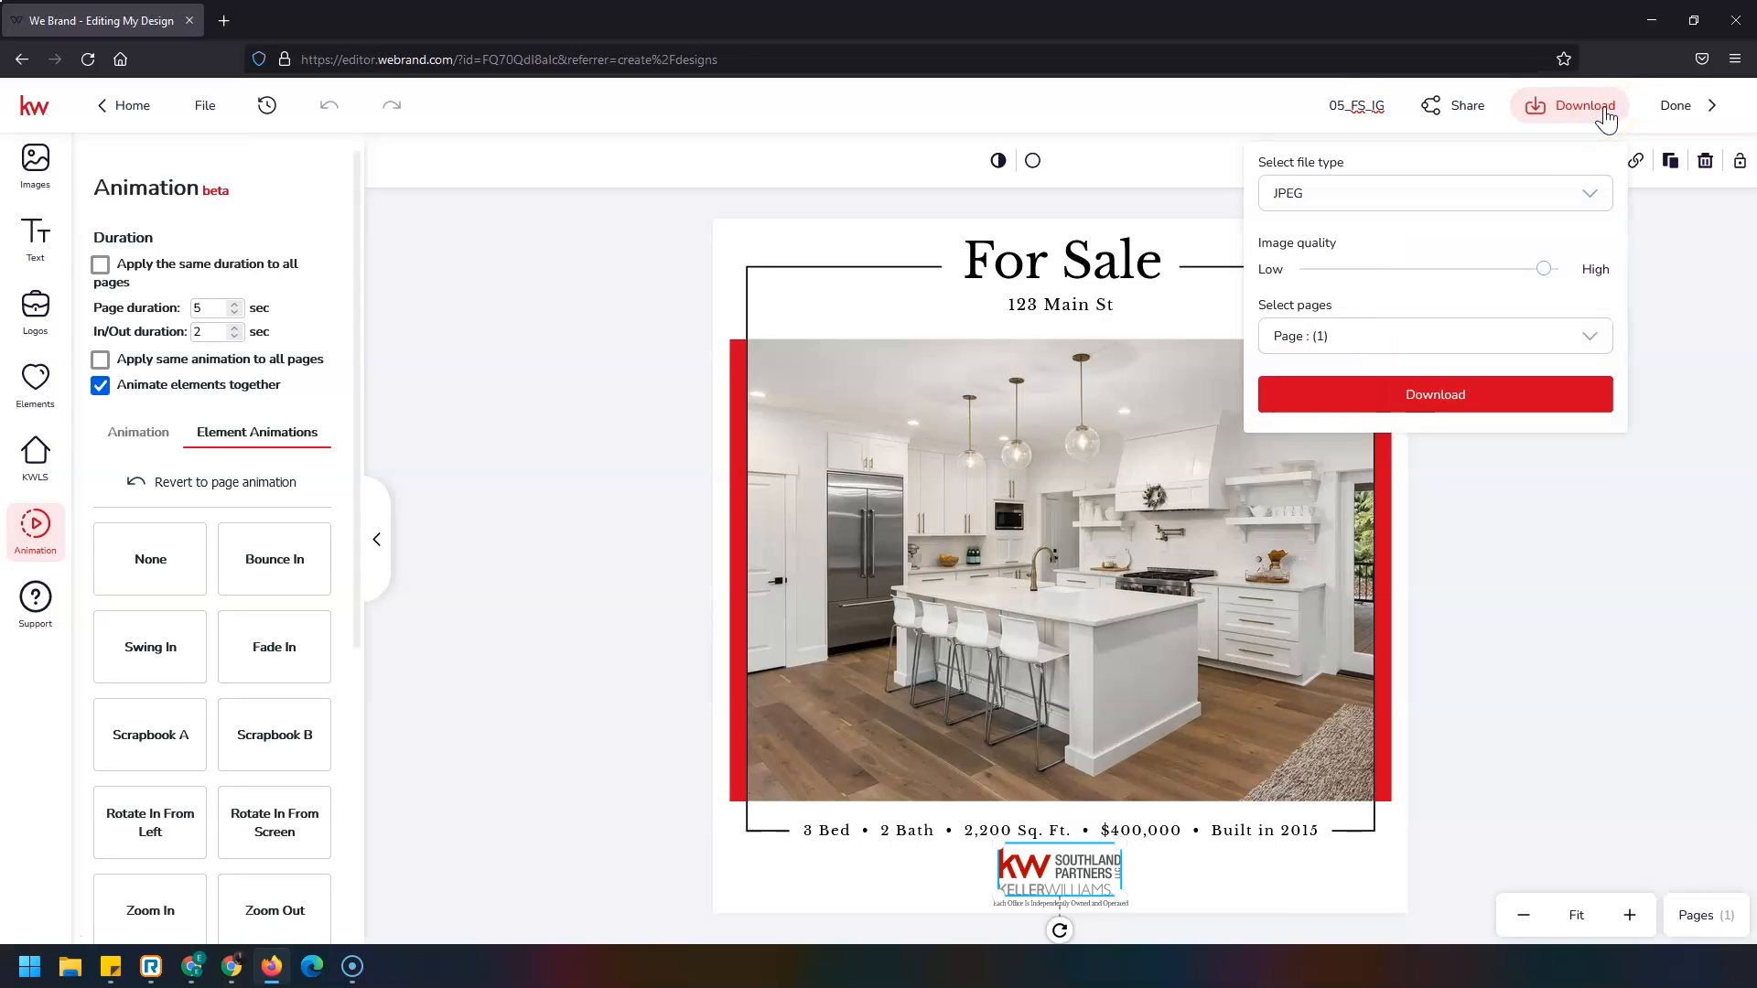
Switch the file type to Download Video, keep MP4 format, and start the Page (1) export.
left_click(1593, 194)
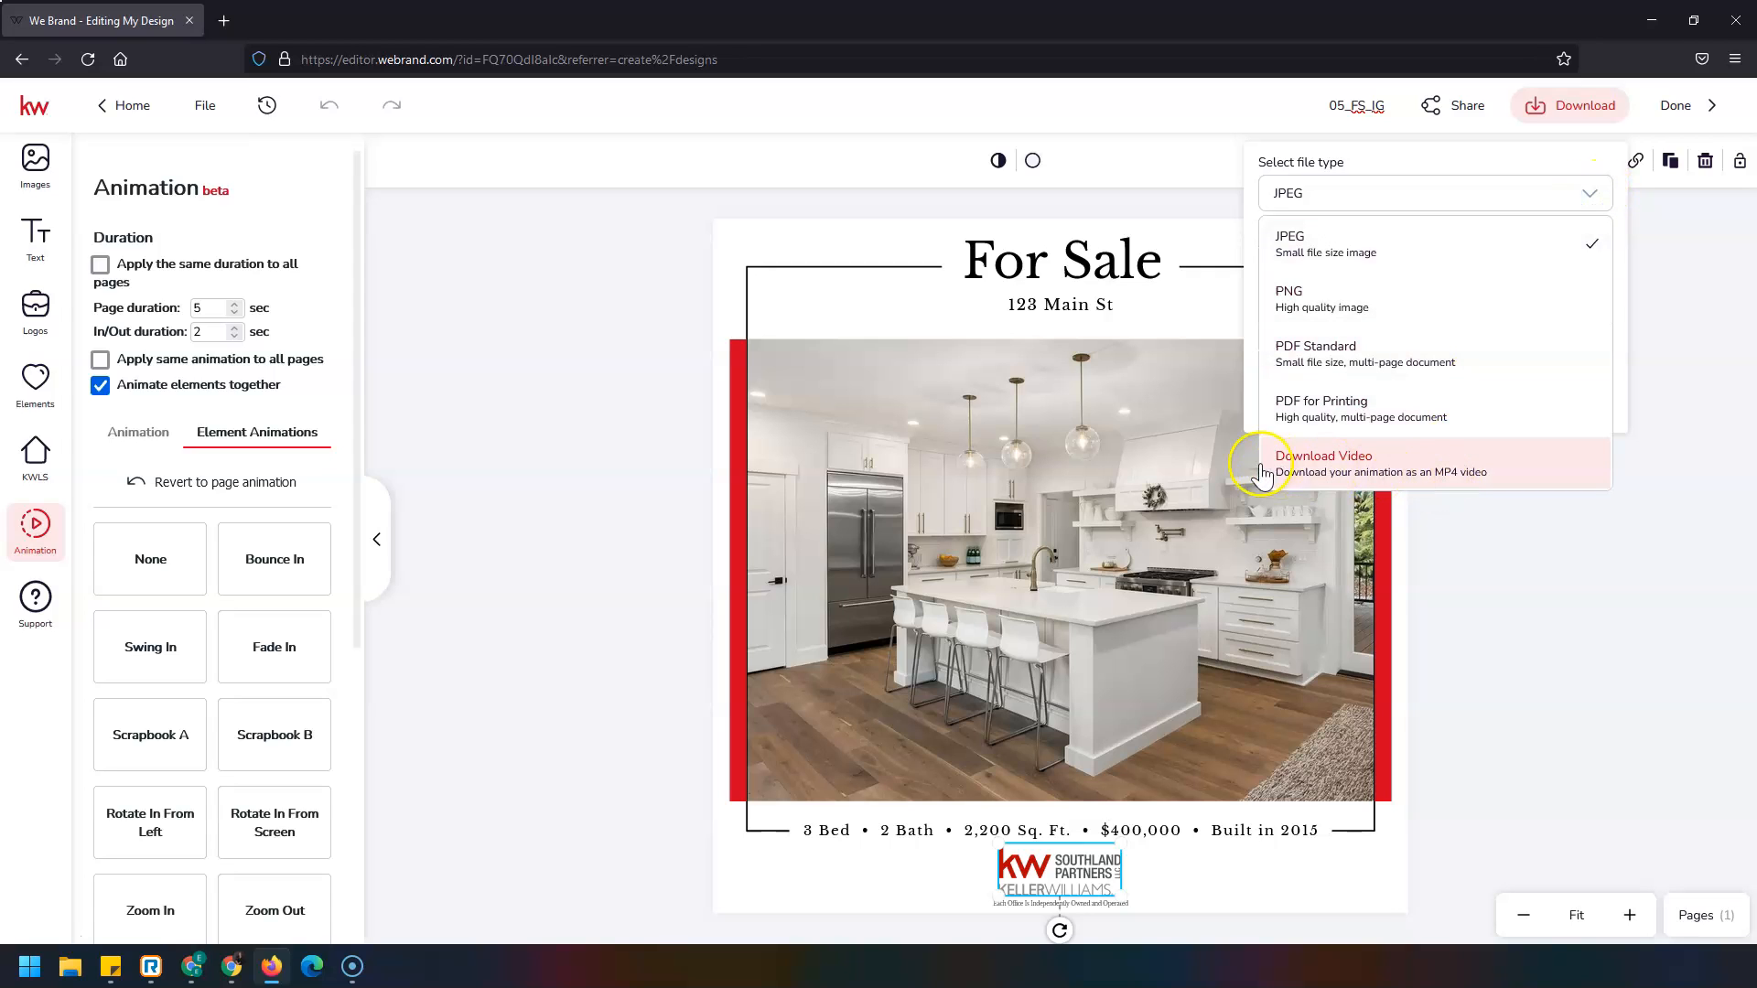
left_click(1455, 480)
left_click(1534, 462)
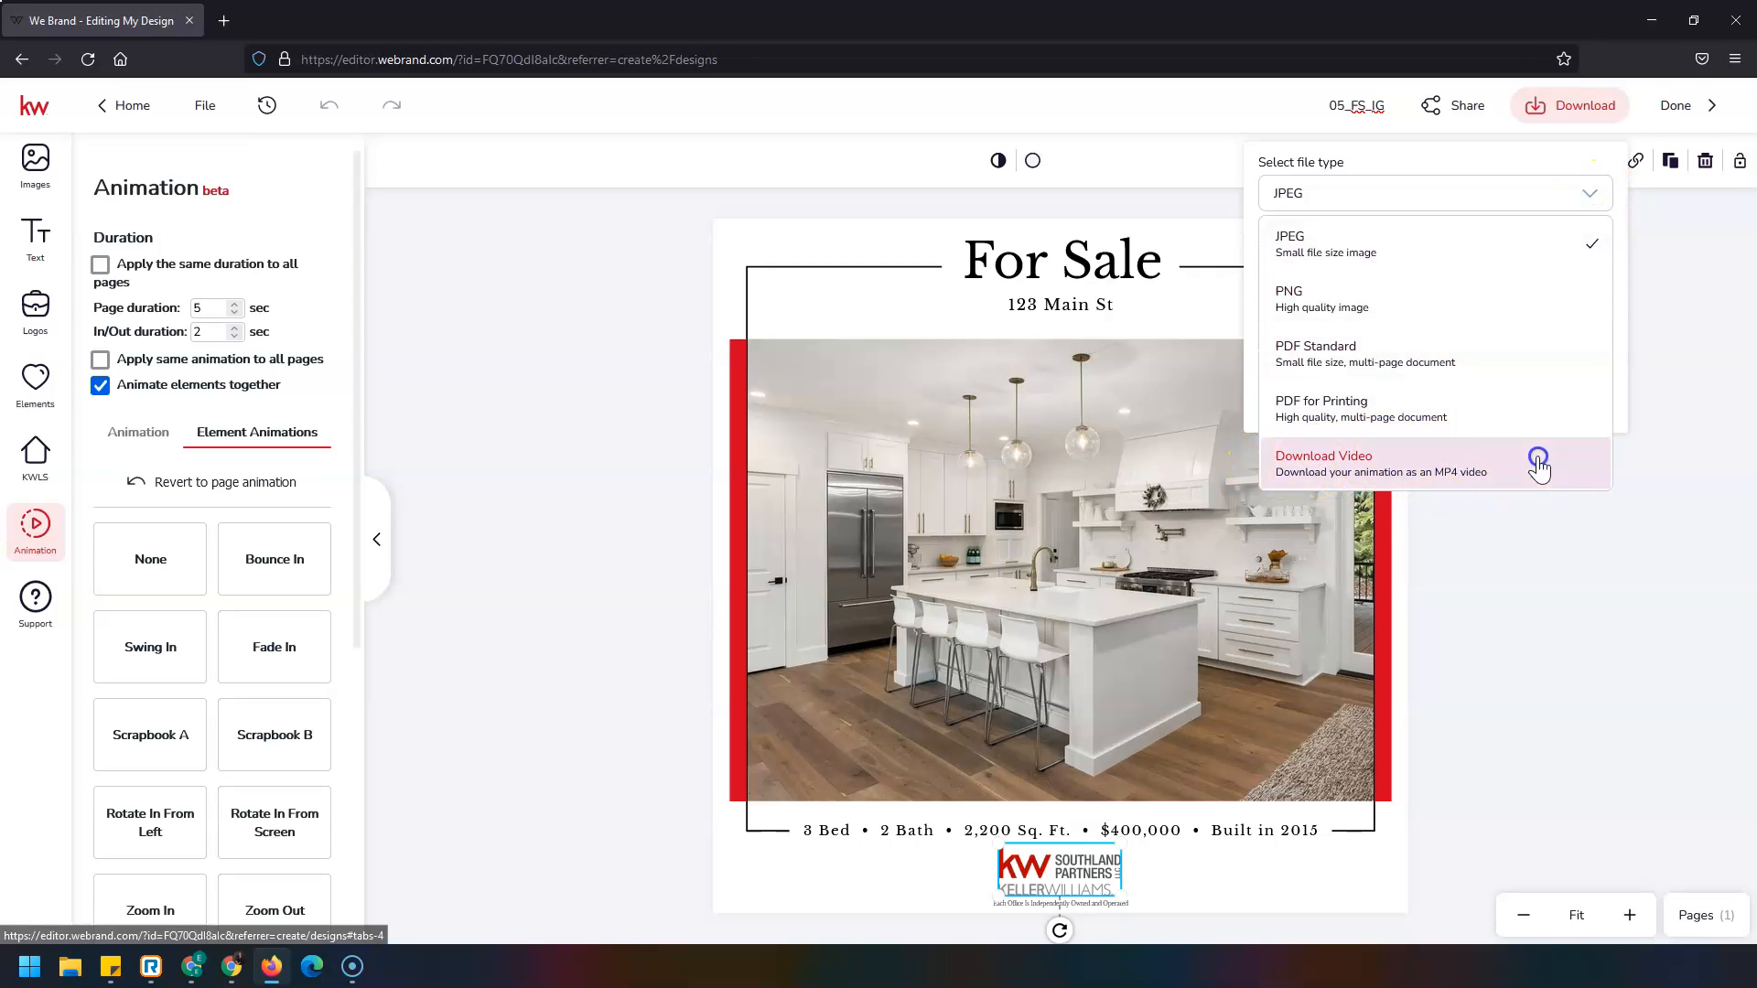
left_click(1563, 364)
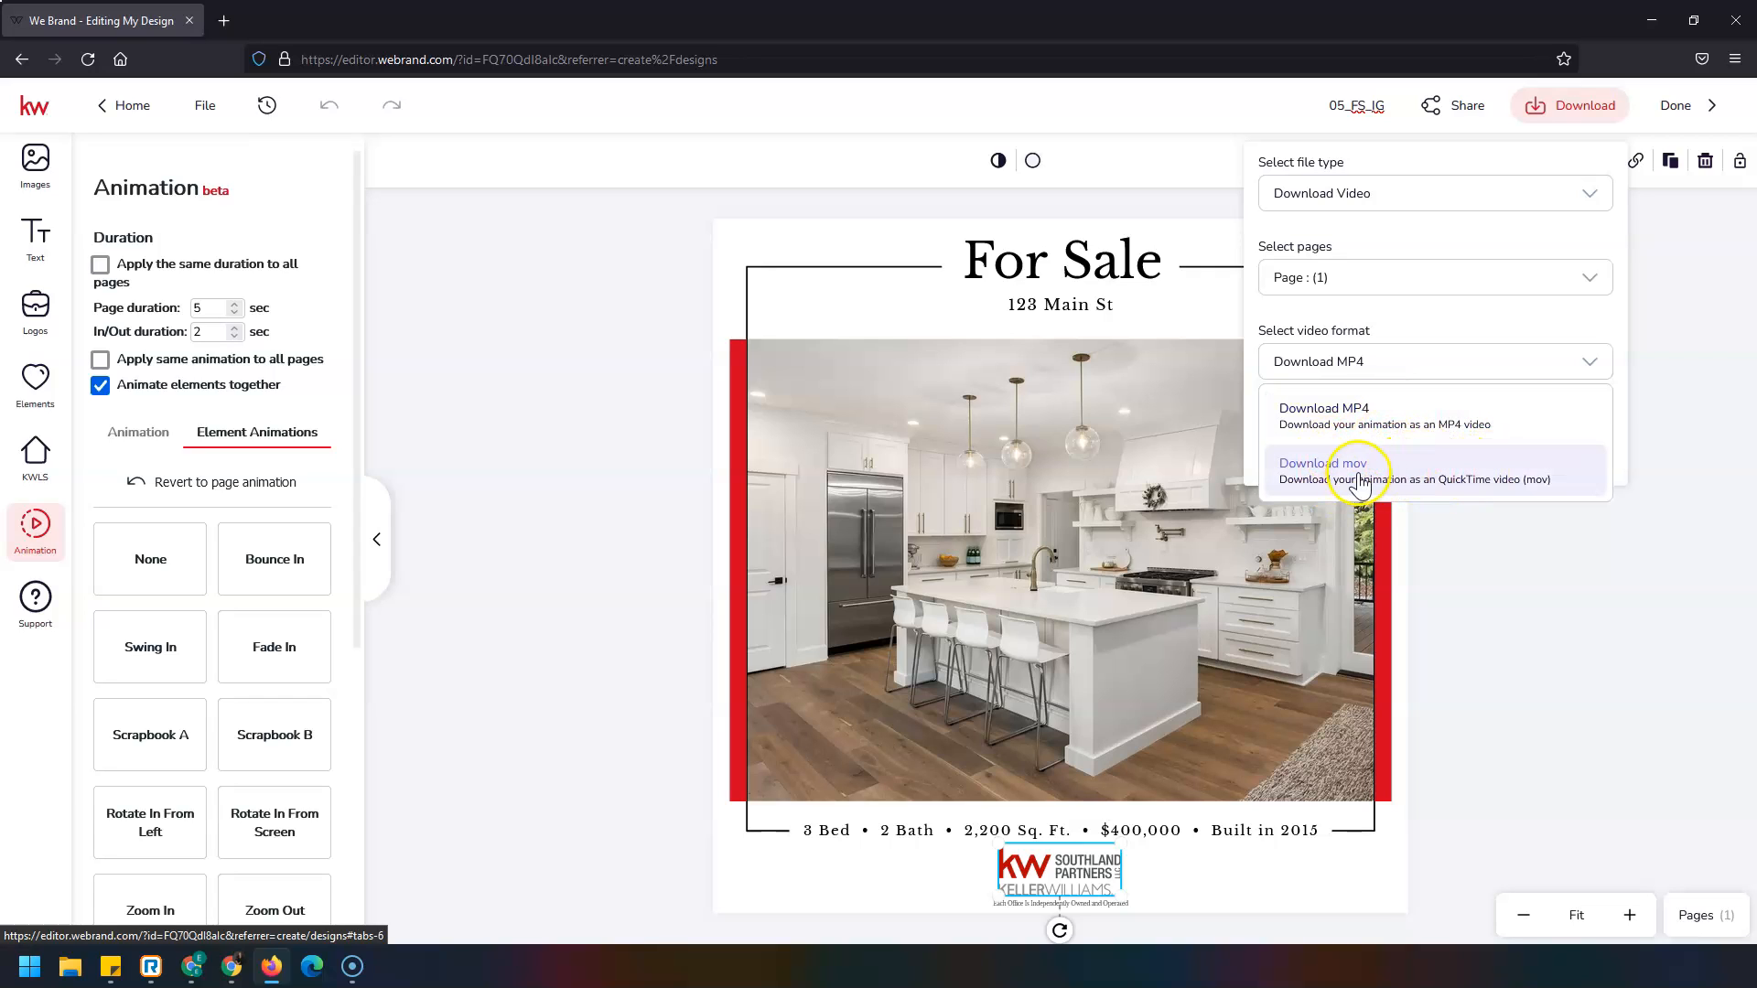
left_click(1586, 364)
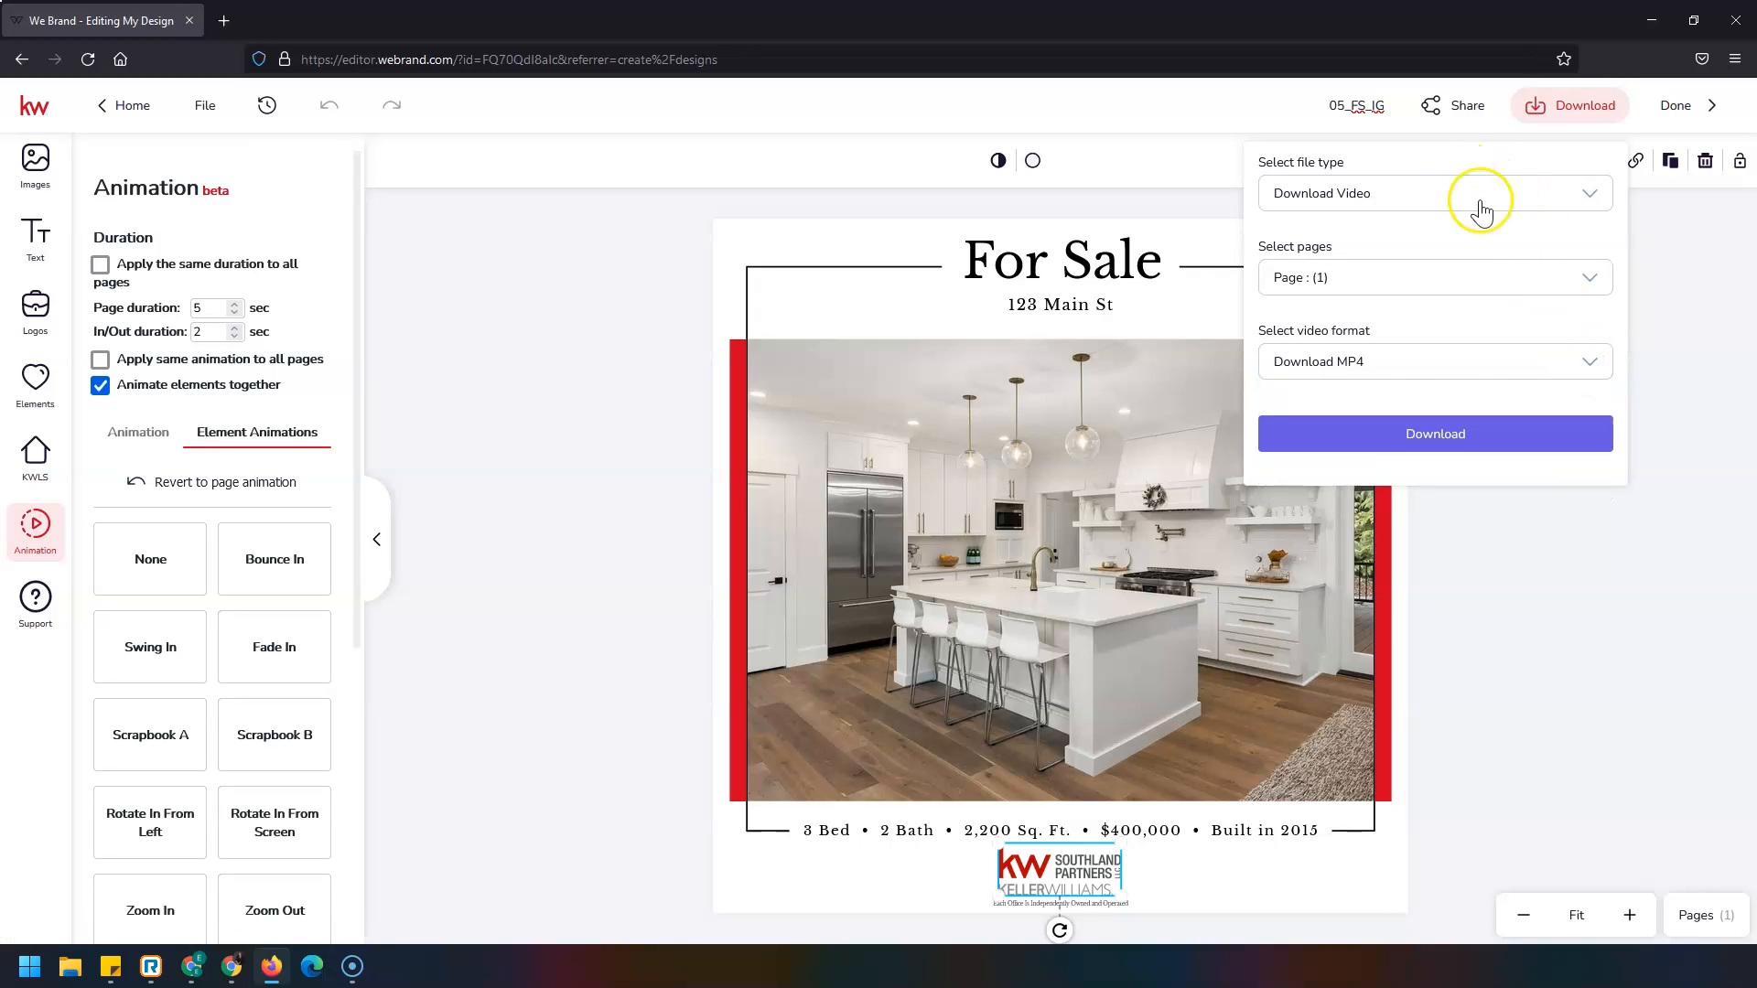
left_click(1523, 435)
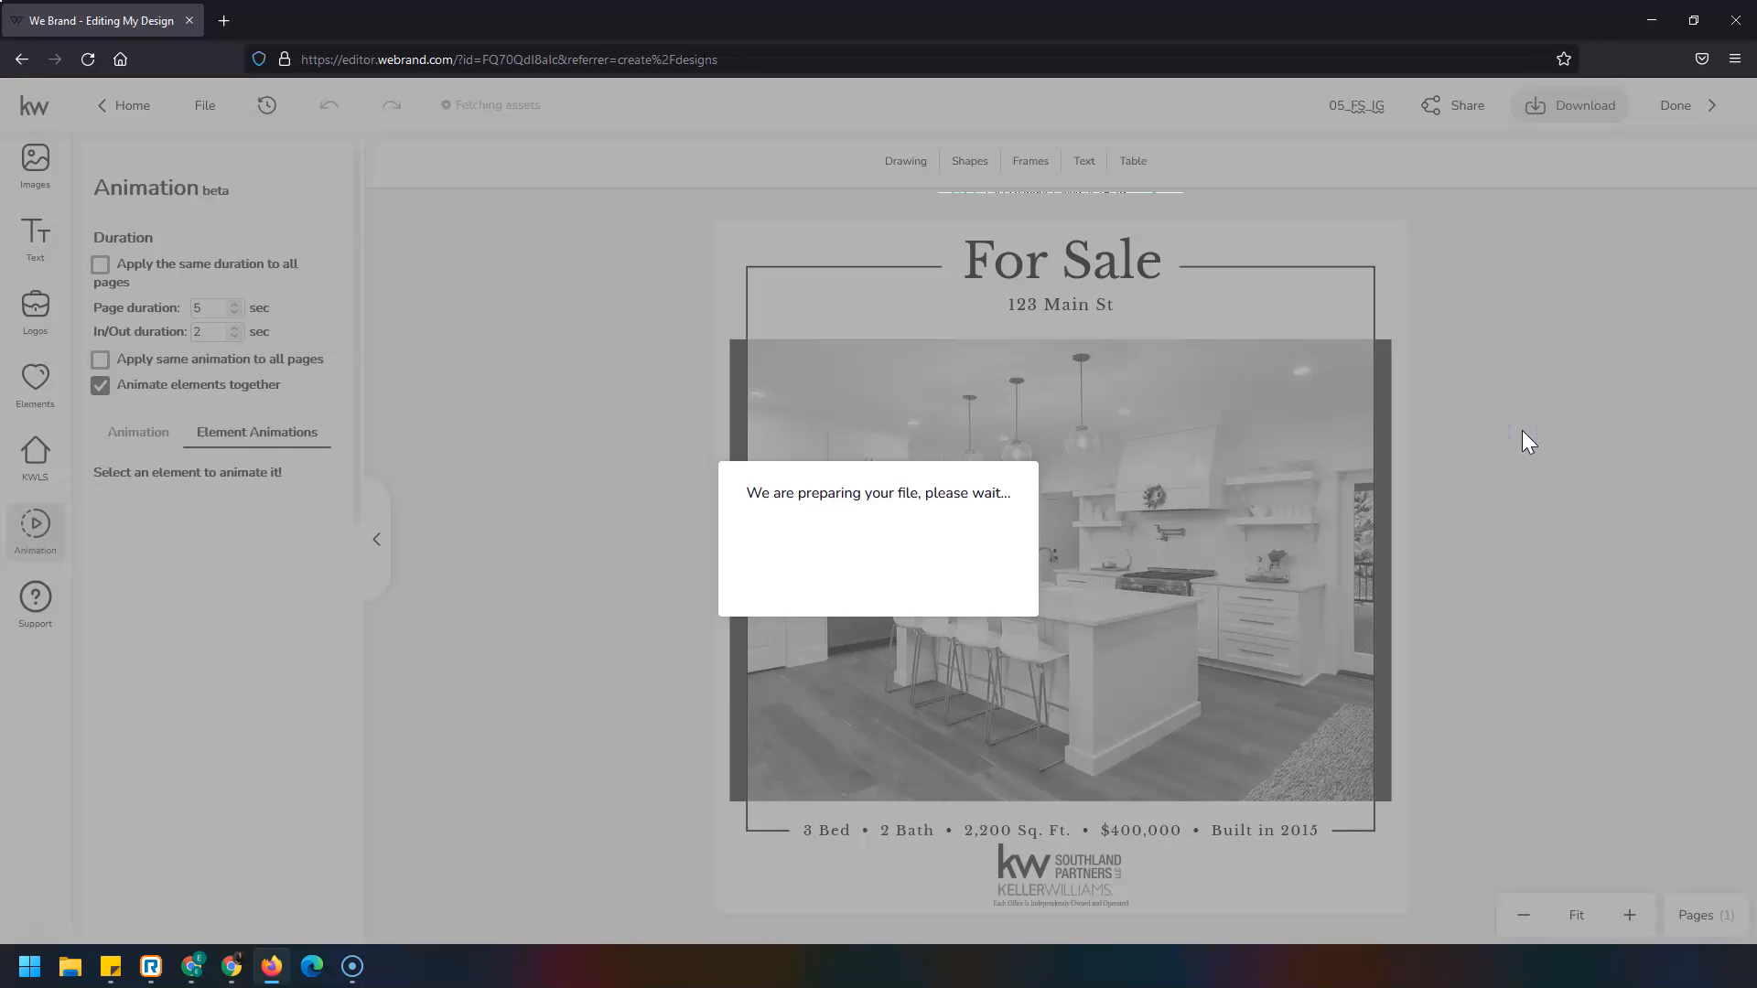